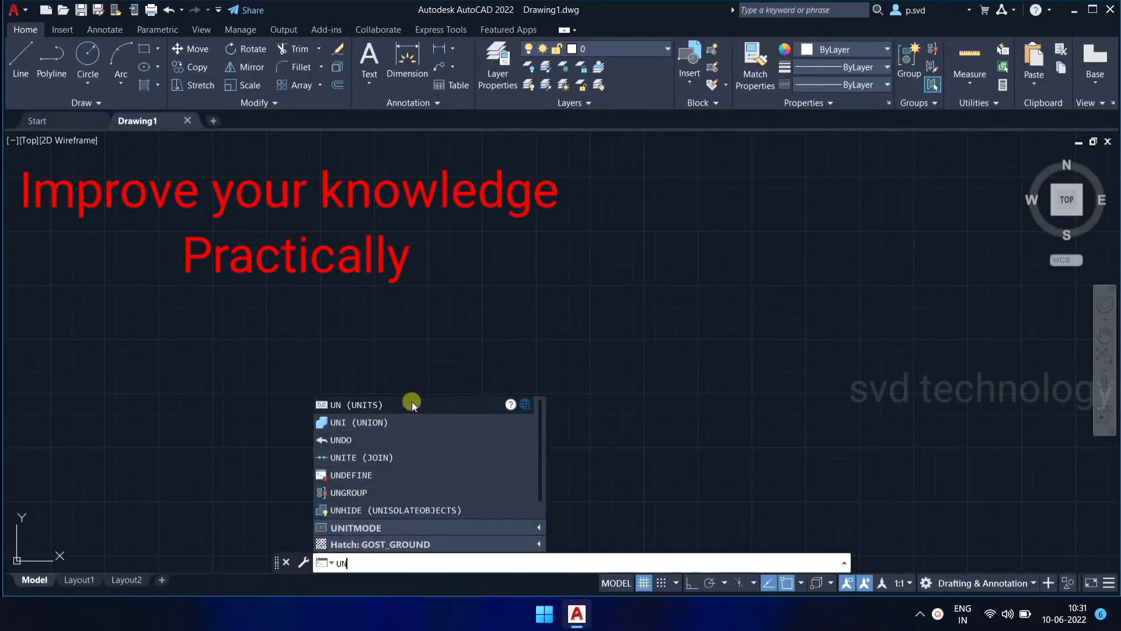
- Set the drawing units to Engineering length with 0'-0" precision and an insertion scale unit
key(Return)
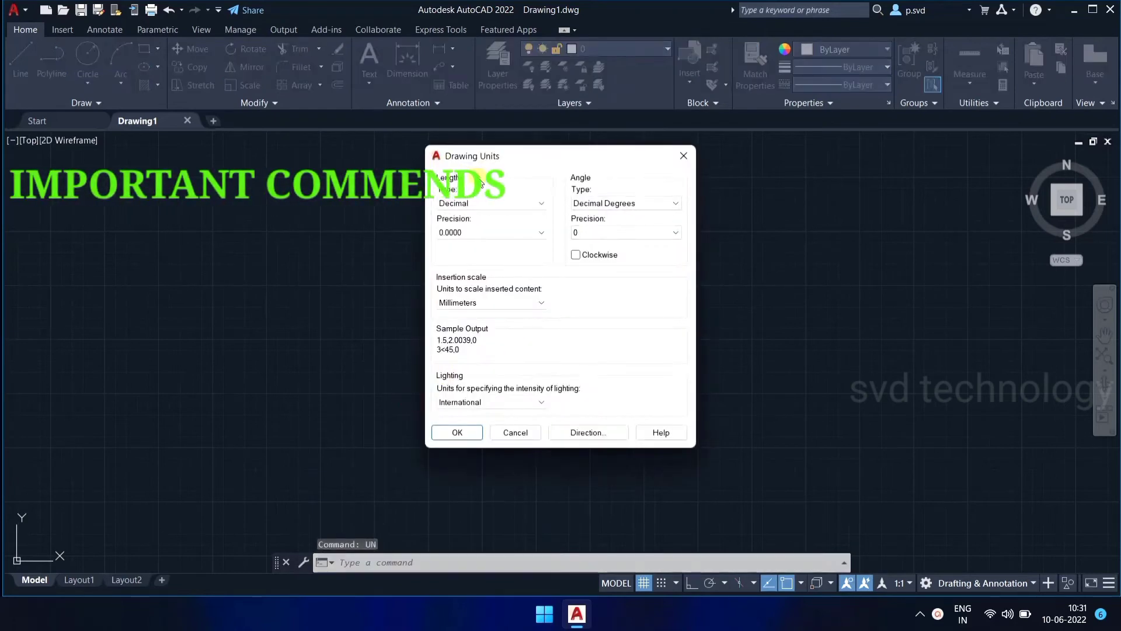
click(483, 202)
click(486, 232)
click(485, 232)
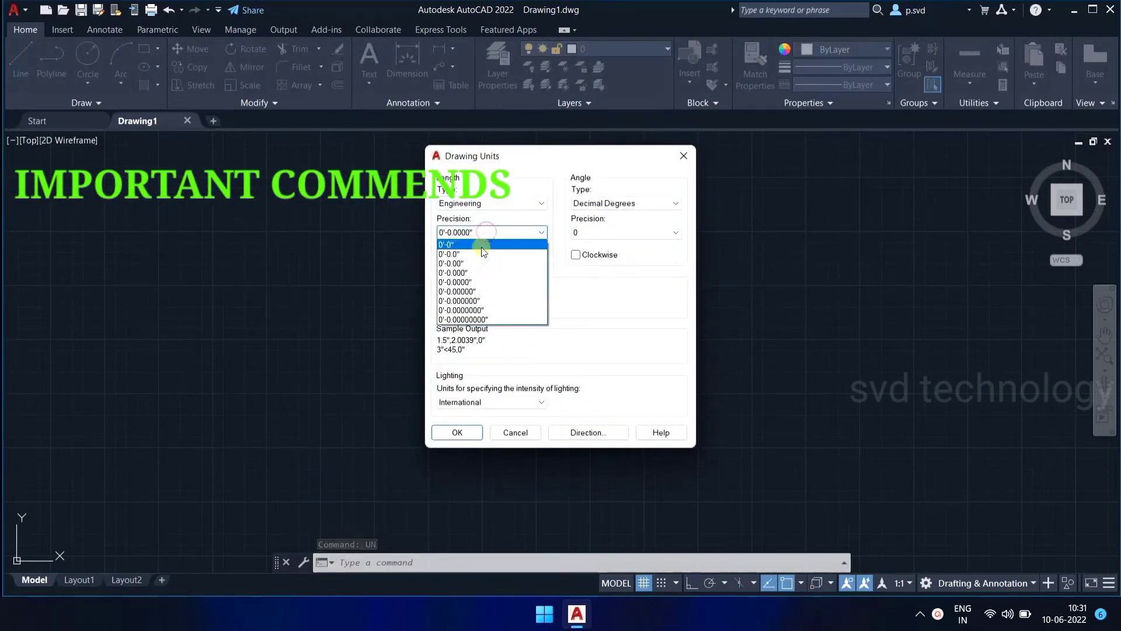
click(482, 244)
click(486, 302)
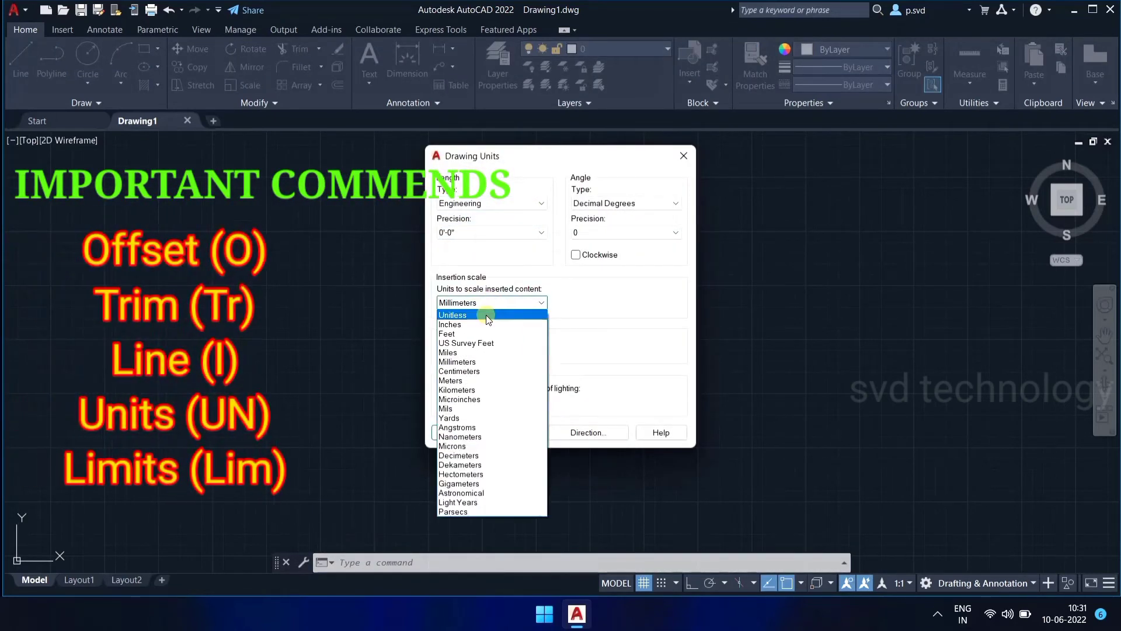
click(484, 324)
click(457, 432)
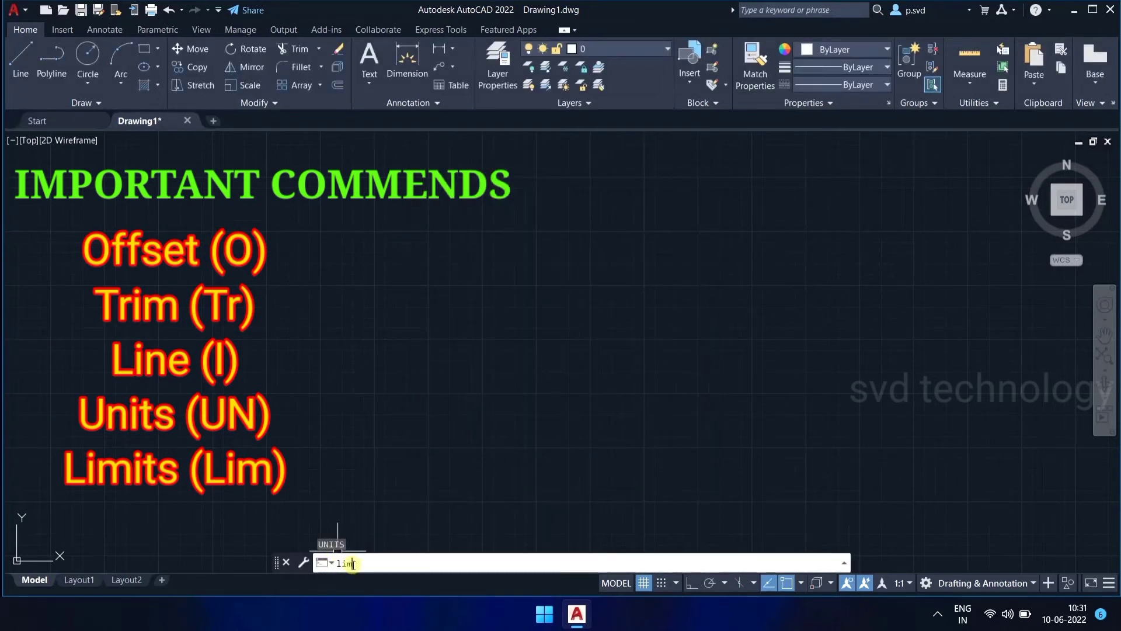
- Set the drawing limits from 0'-0",0'-0" to 30',30'
key(Return)
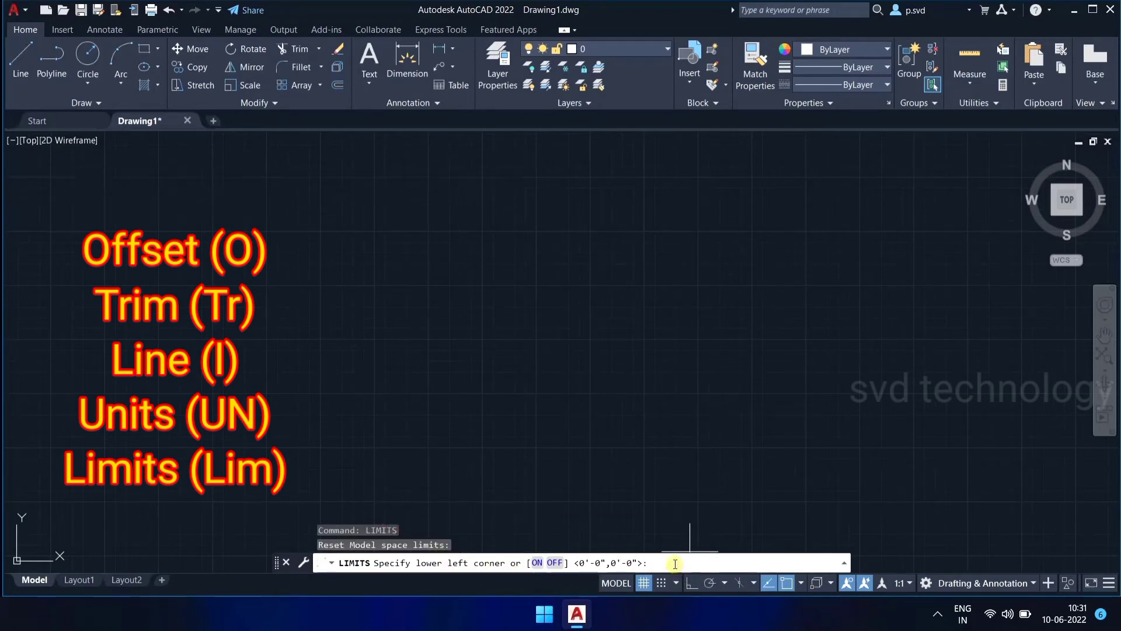
key(Return)
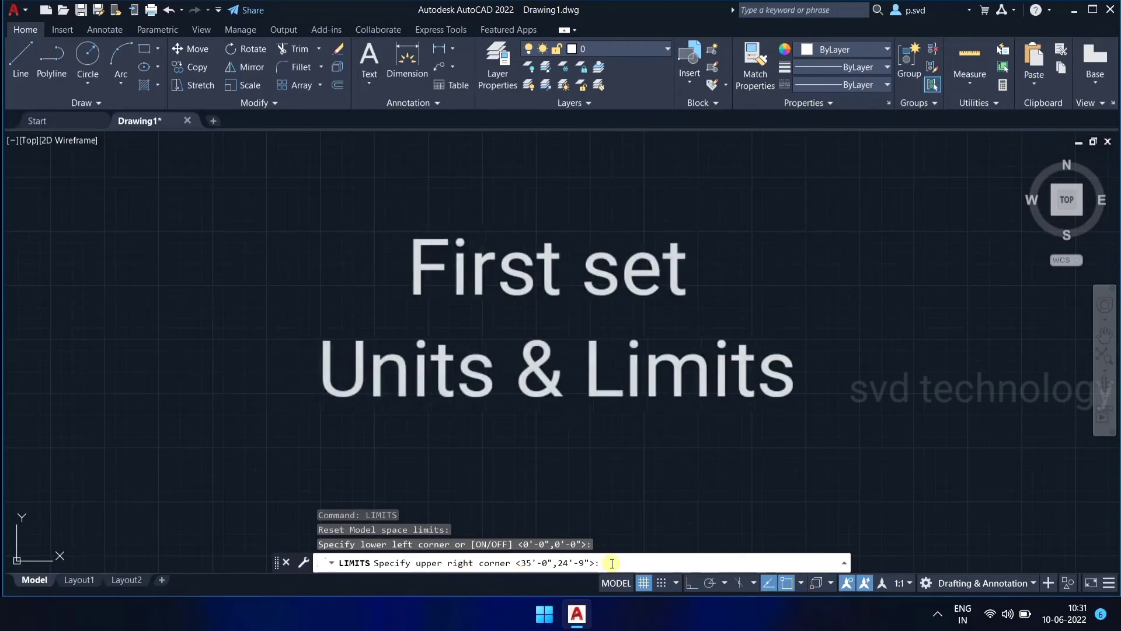
text(30',30)
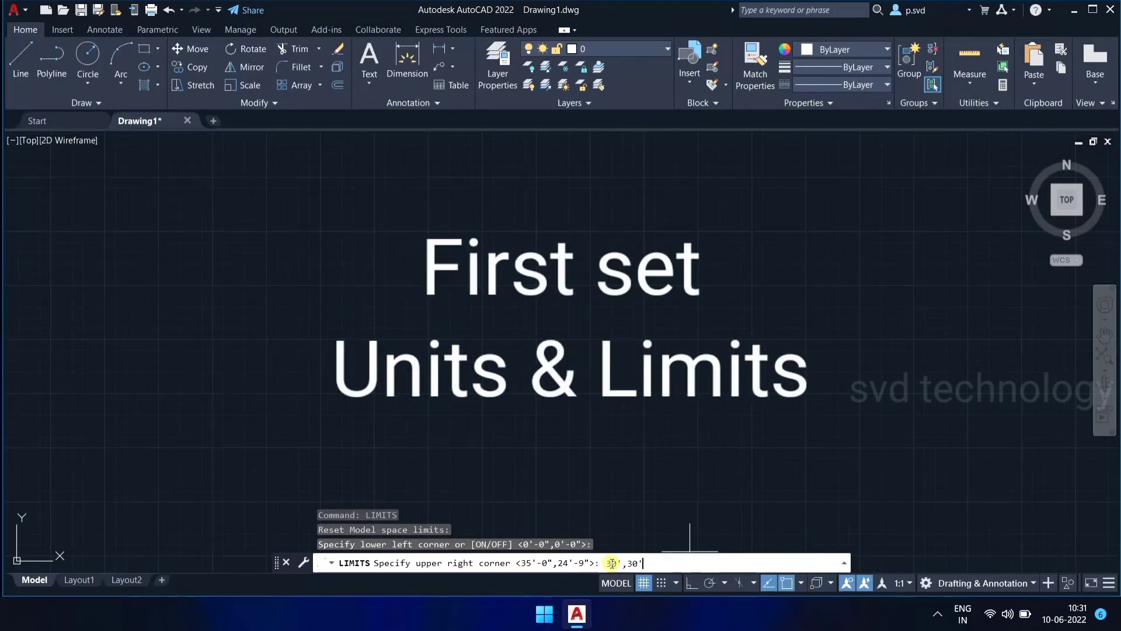
key(Return)
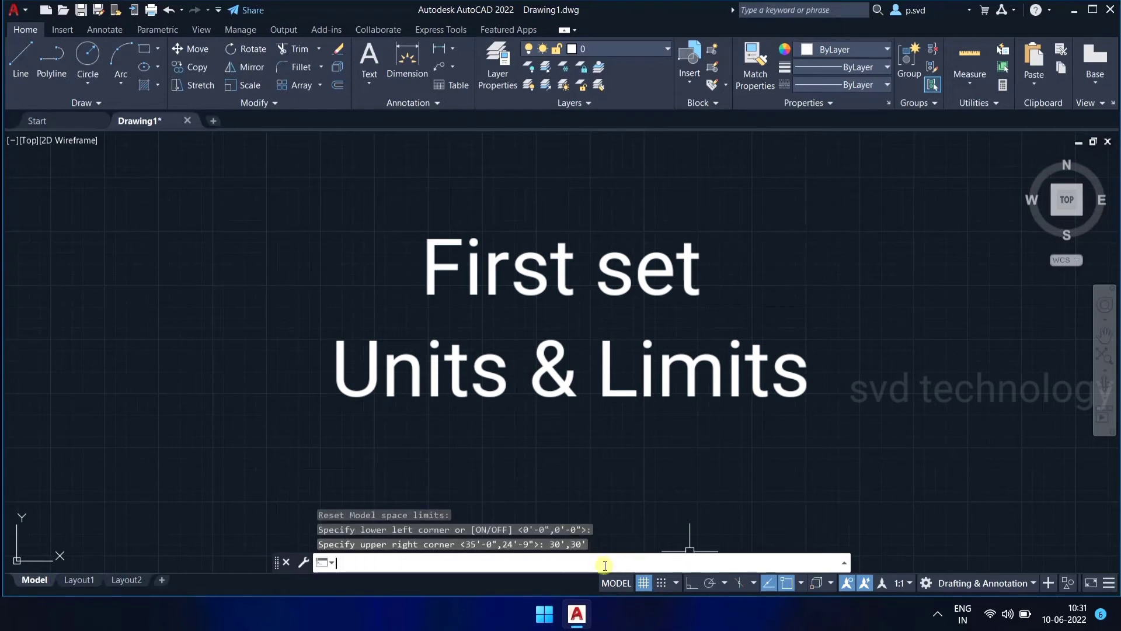
- Zoom all to show the whole limits area
text(z)
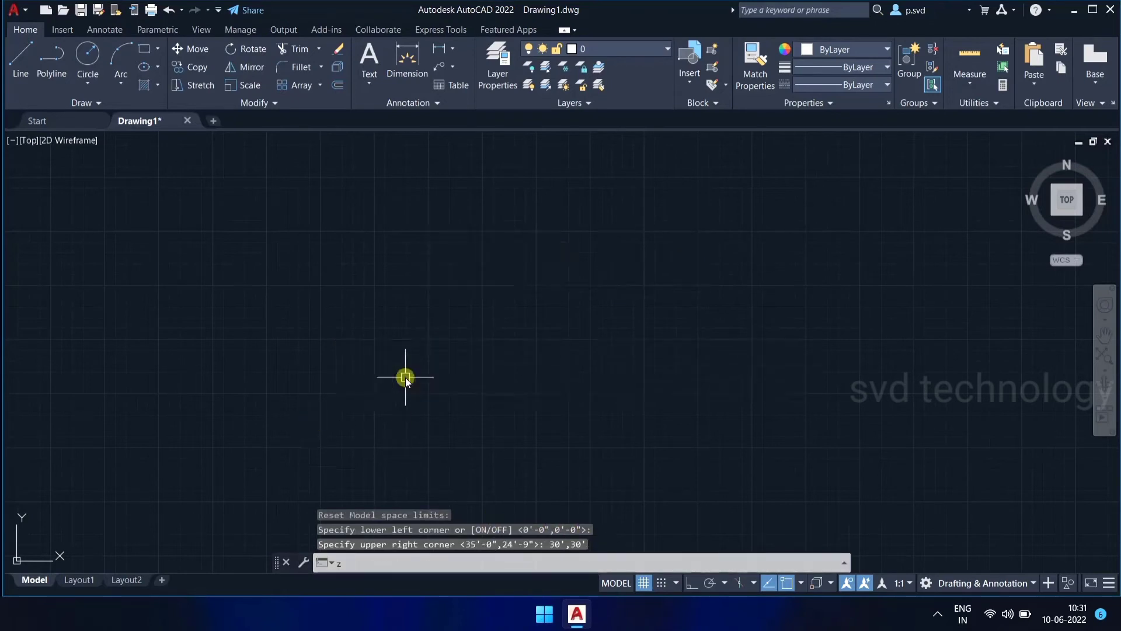
key(Return)
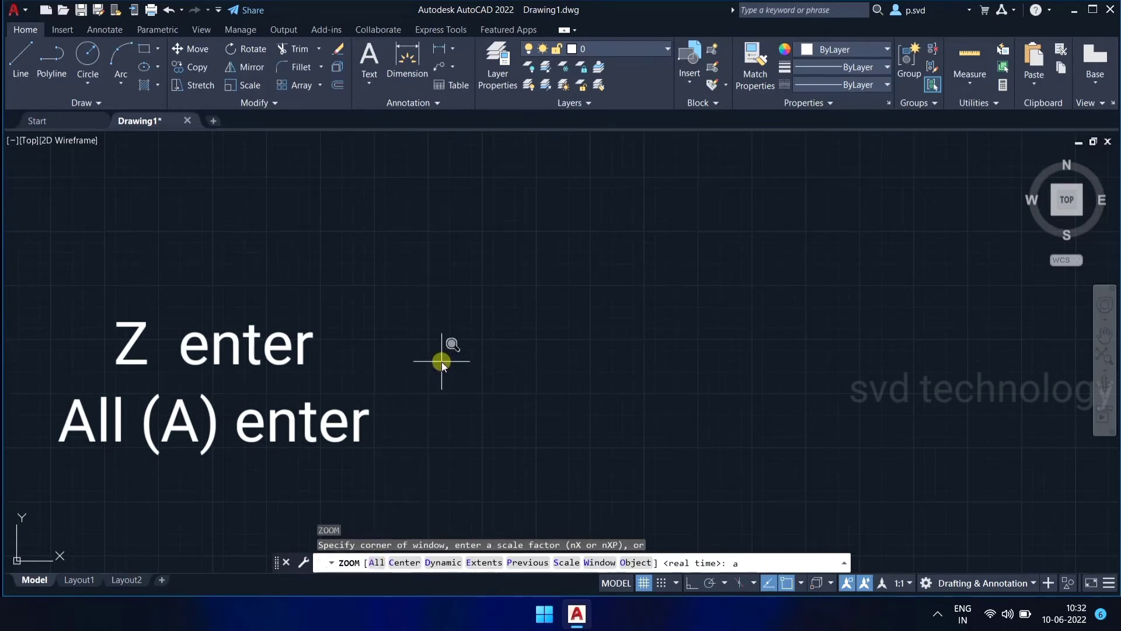
key(Return)
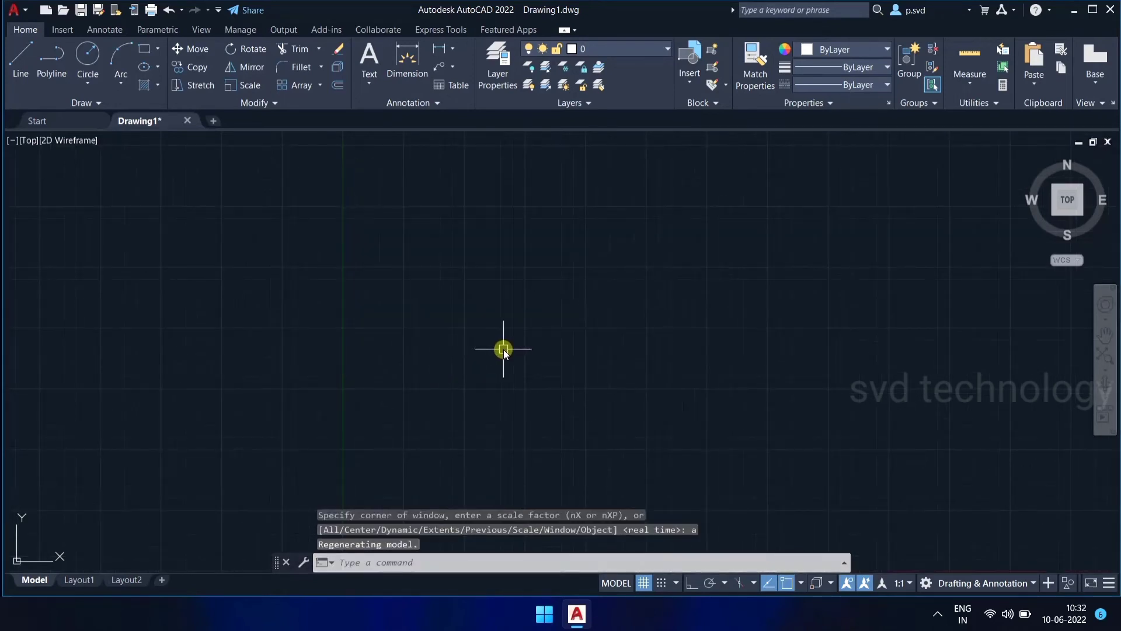
text(lin)
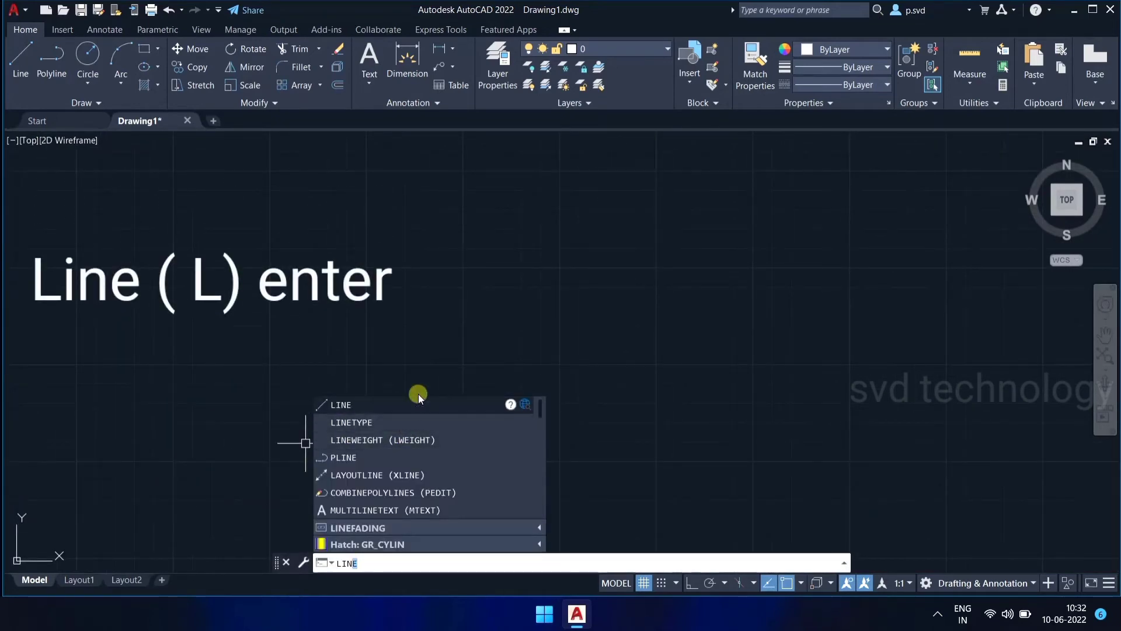
- Start a line at the frame's top-left corner with Ortho turned on
key(Return)
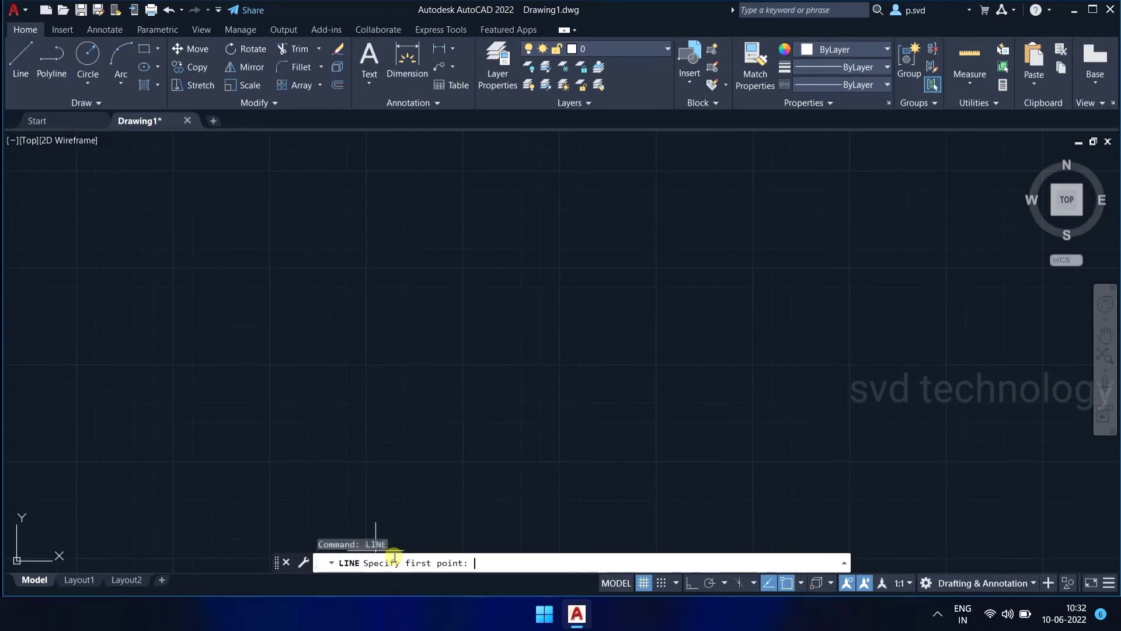
mouse_move(310, 230)
middle_down()
mouse_move(325, 380)
mouse_move(309, 421)
middle_up()
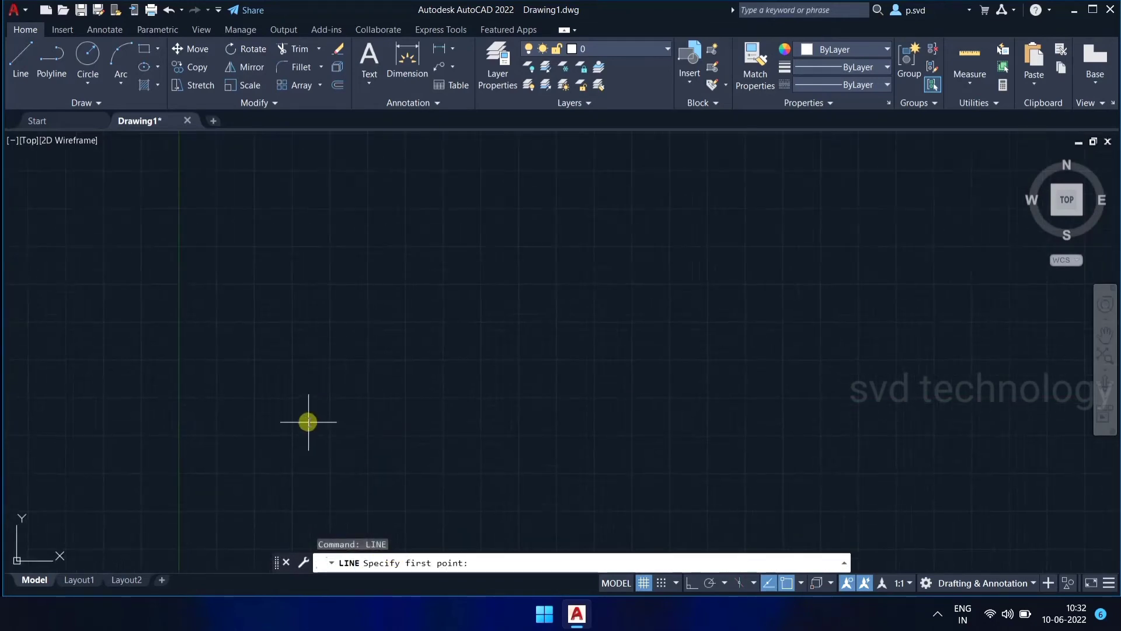
middle_drag(297, 319, 169, 248)
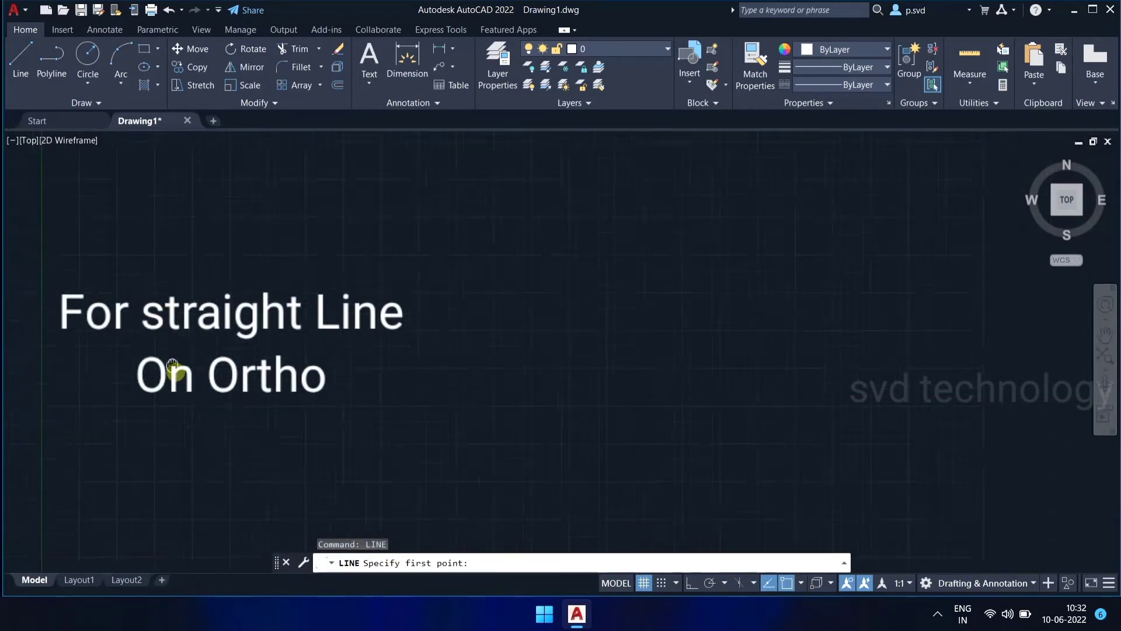
click(162, 194)
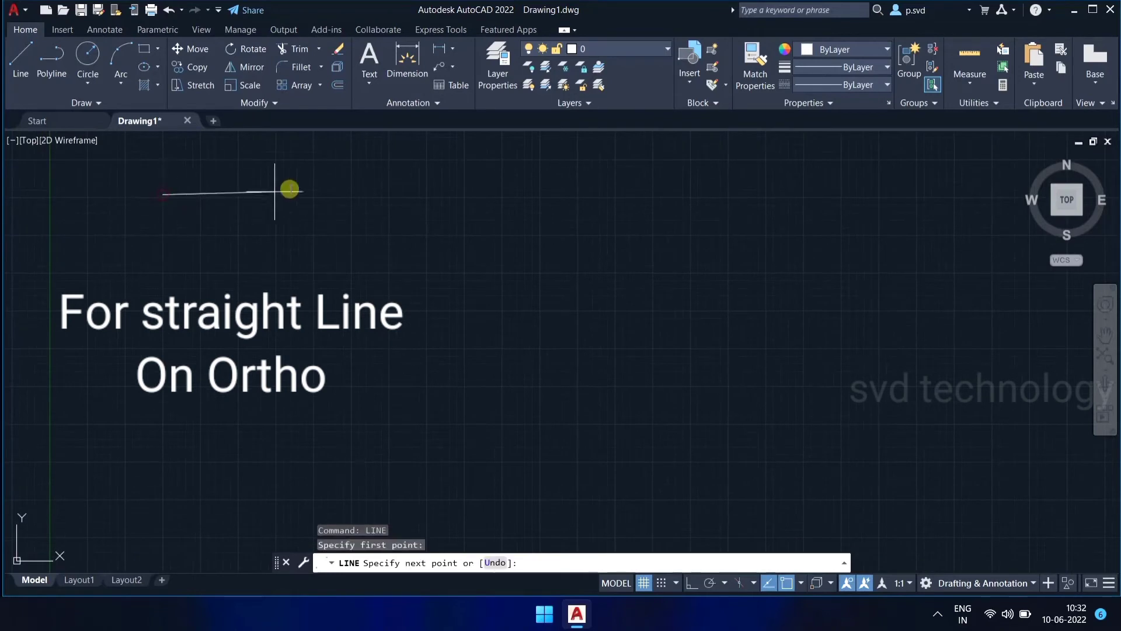
click(693, 584)
text(10)
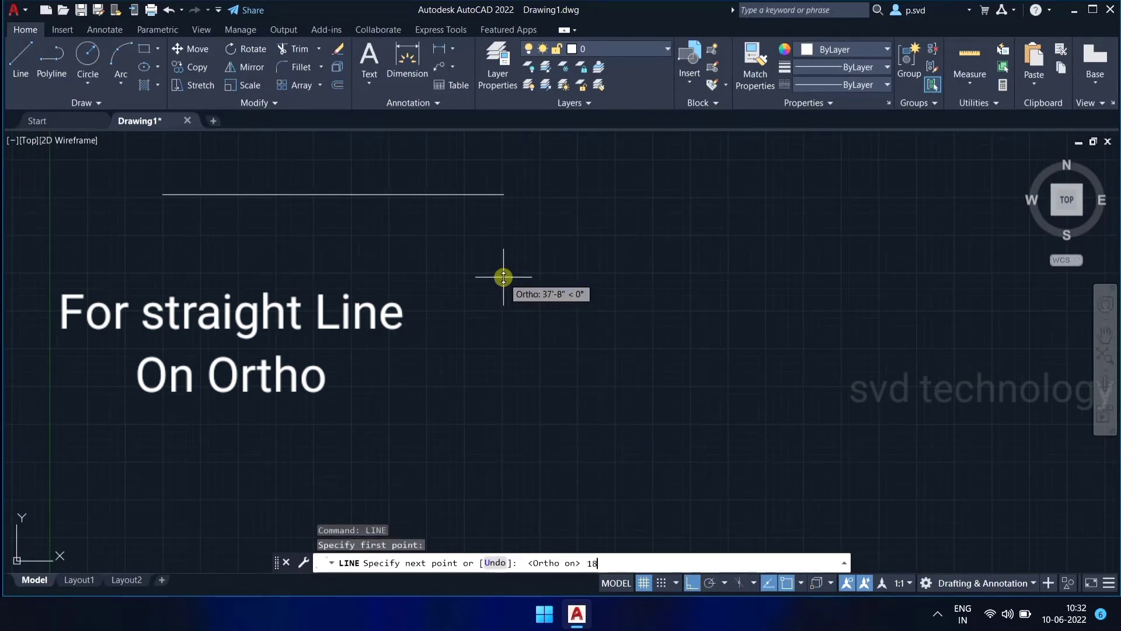
- Draw the 18' top, 19' right and 18' bottom edges, closing back at the start
text(')
key(Return)
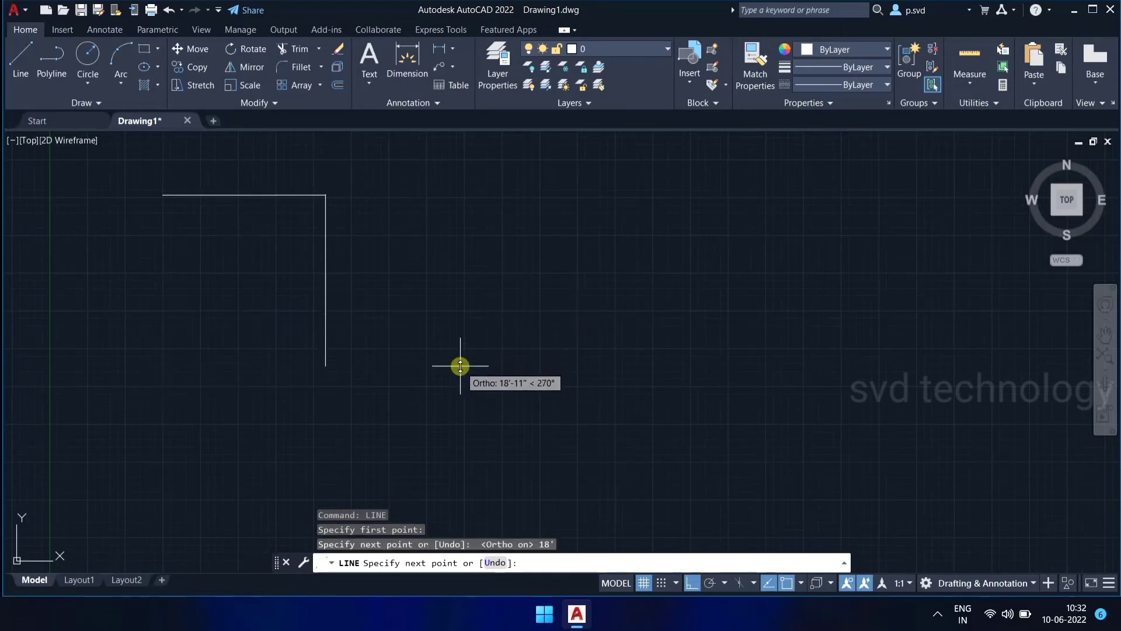
text(')
key(Return)
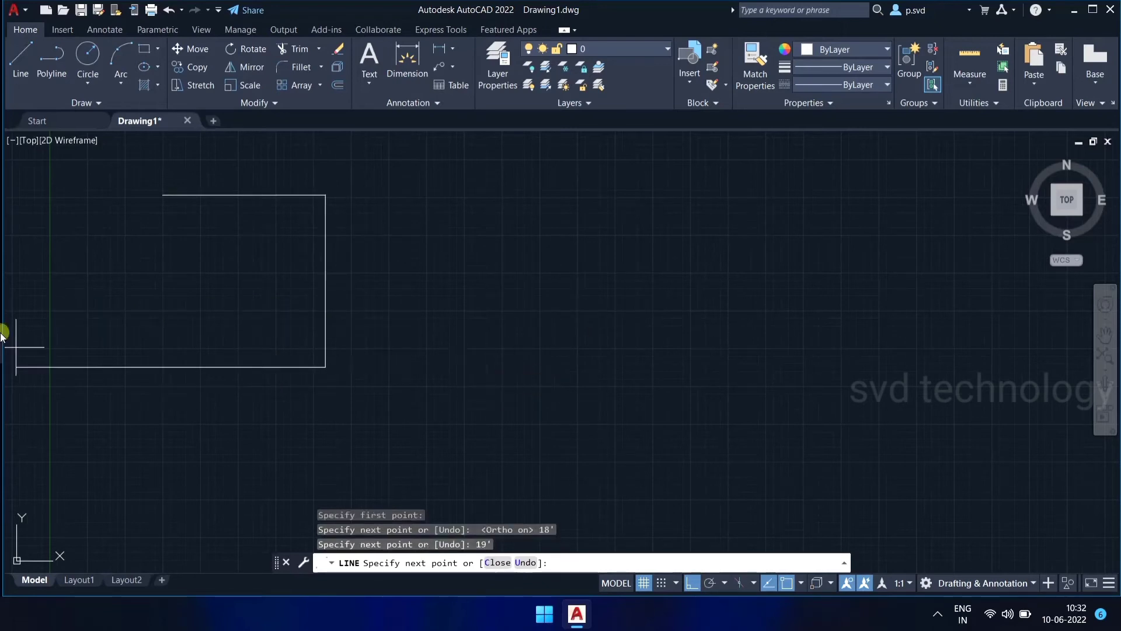
text(18')
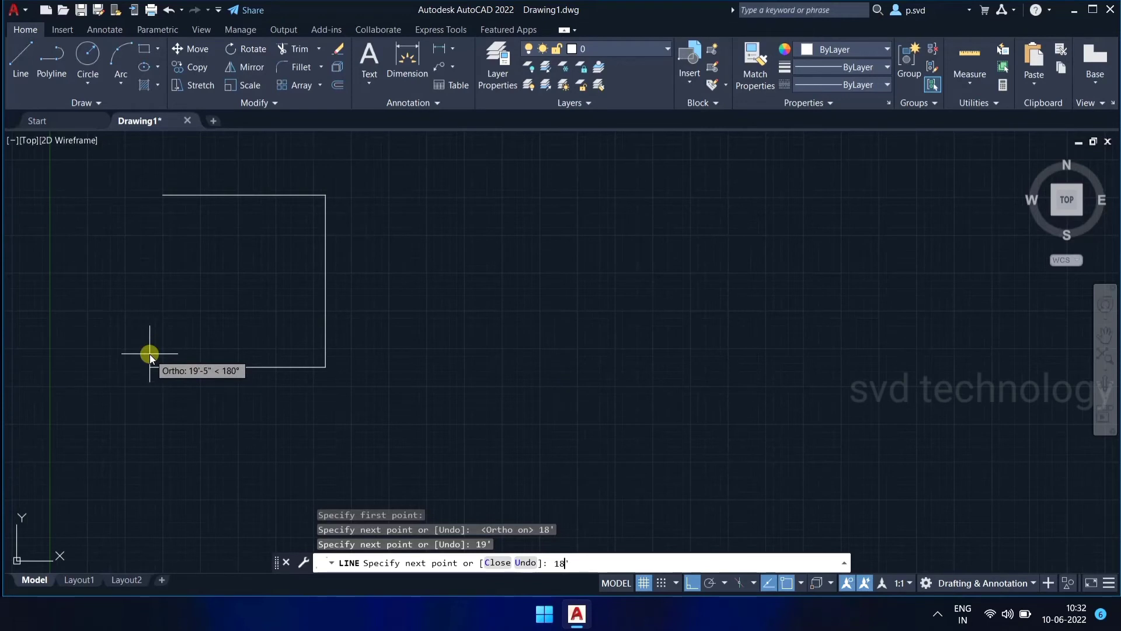
key(Return)
scroll(163, 191, up, 2)
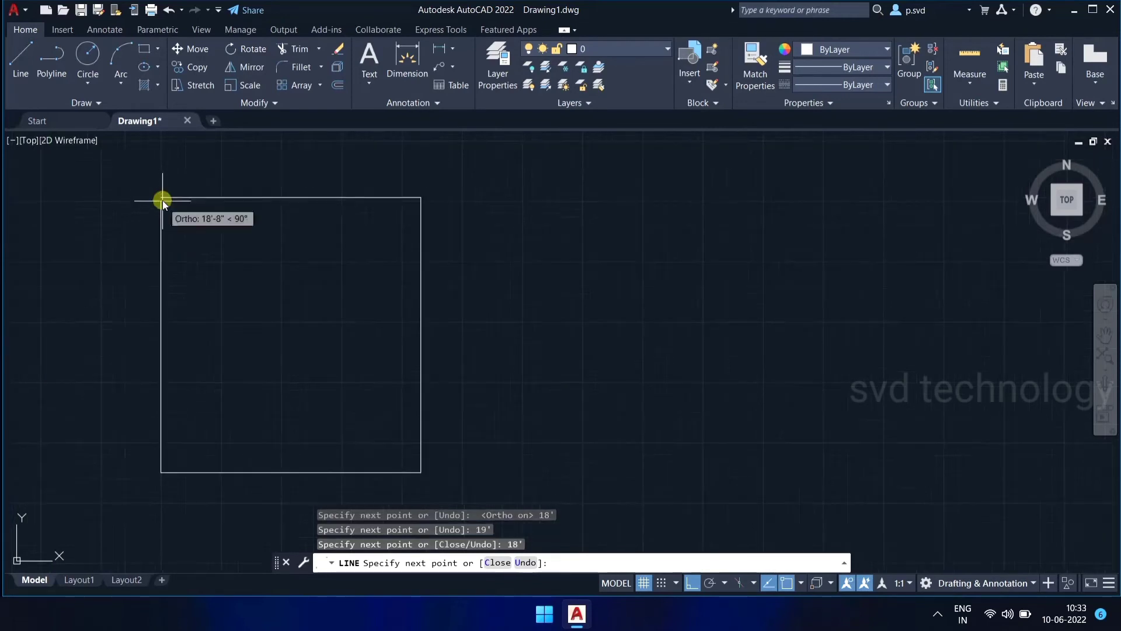
click(163, 197)
- Offset the frame's left and top edges 9" inward
key(Escape)
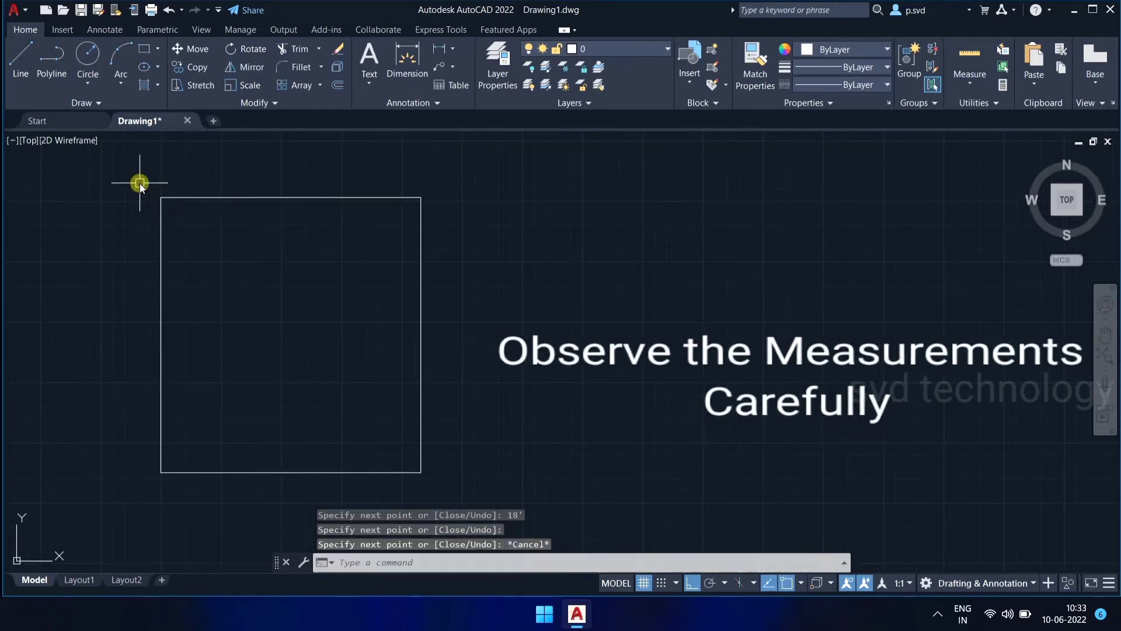
mouse_move(198, 300)
middle_down()
mouse_move(496, 258)
mouse_move(357, 296)
middle_up()
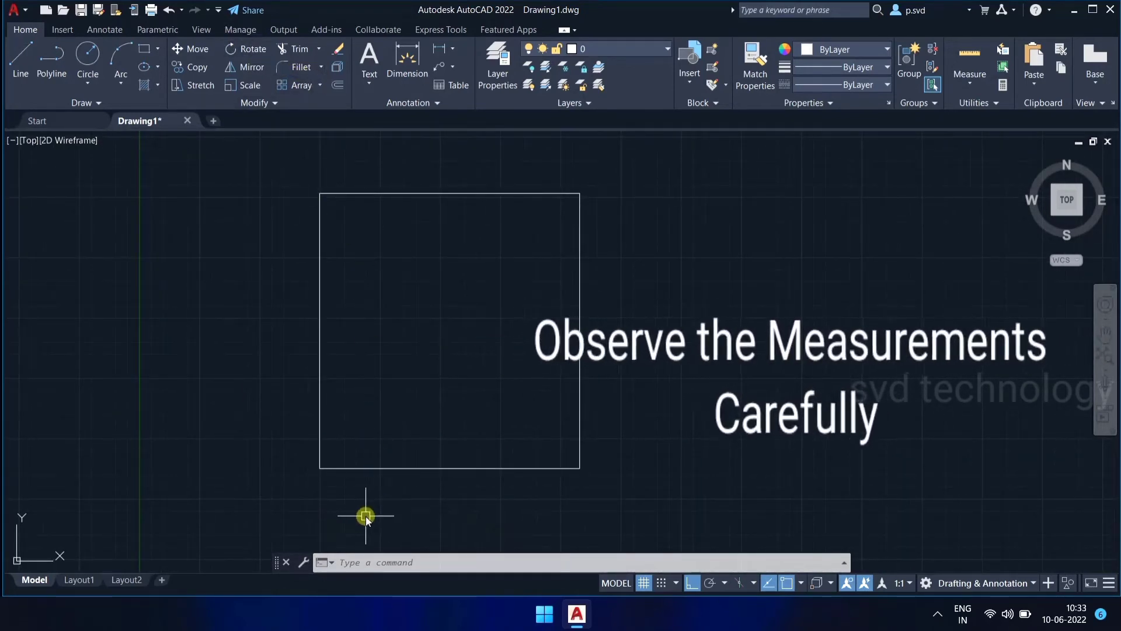
text(o)
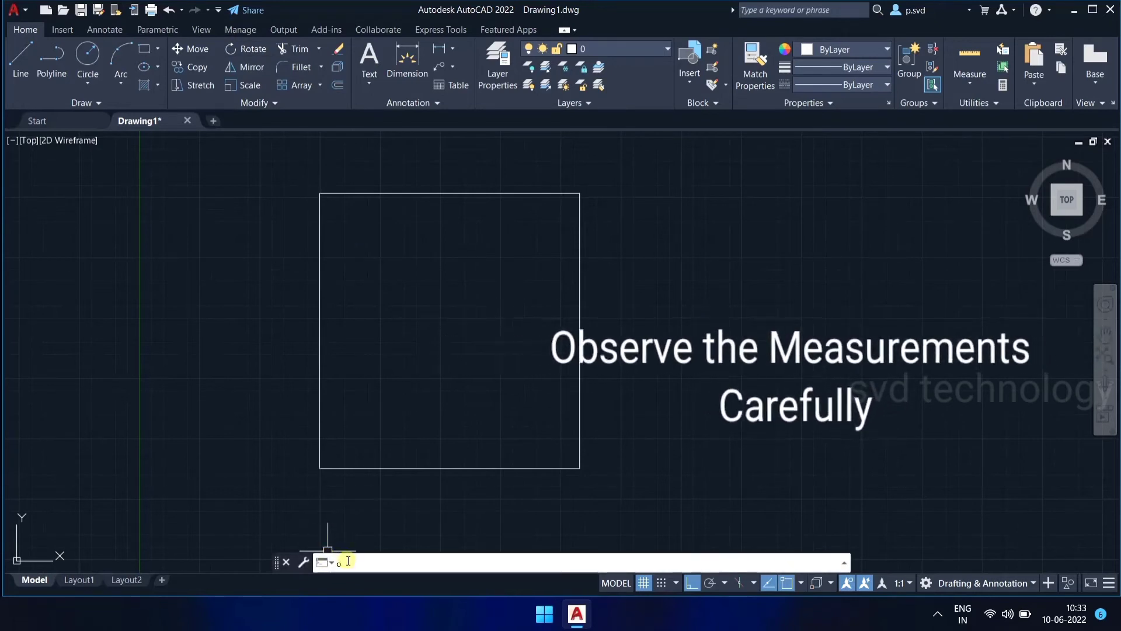
key(Return)
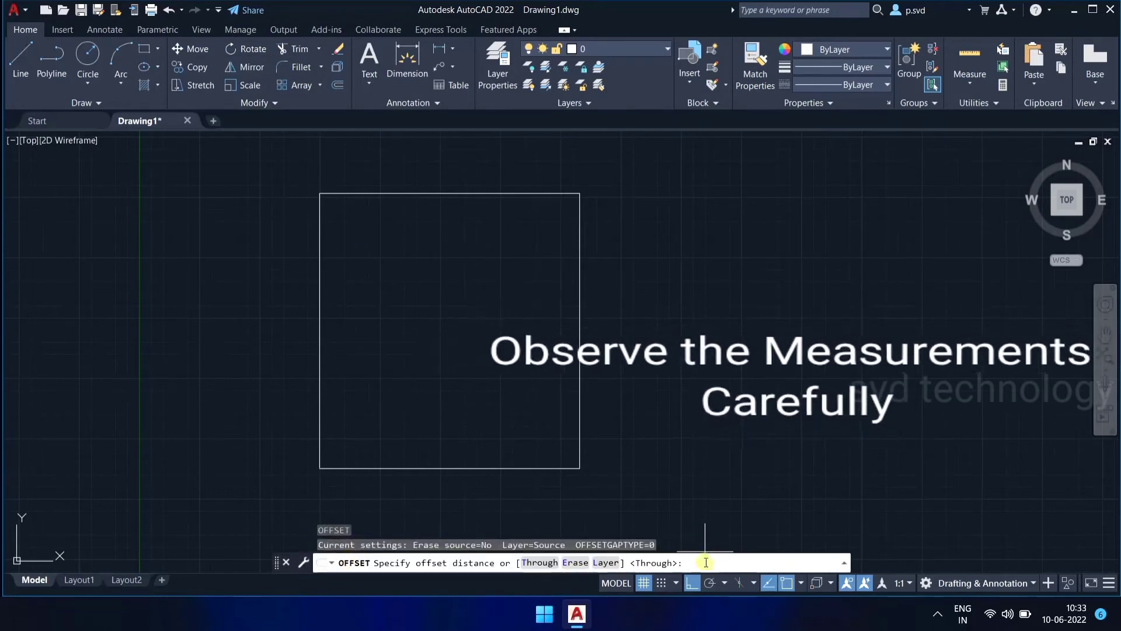
text(9")
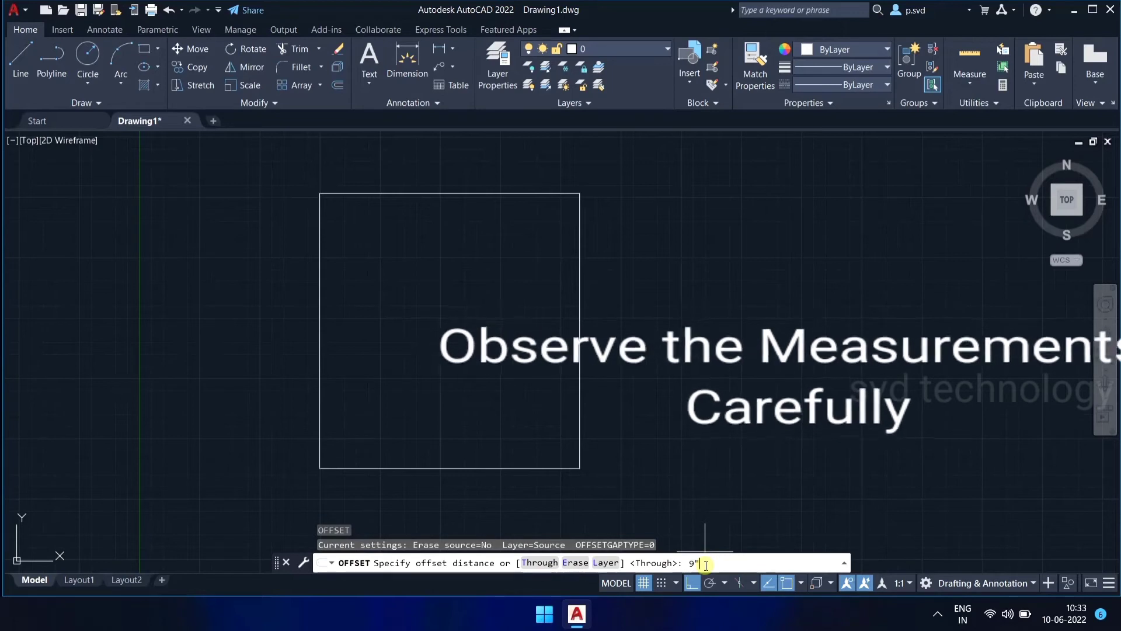
key(Return)
click(320, 299)
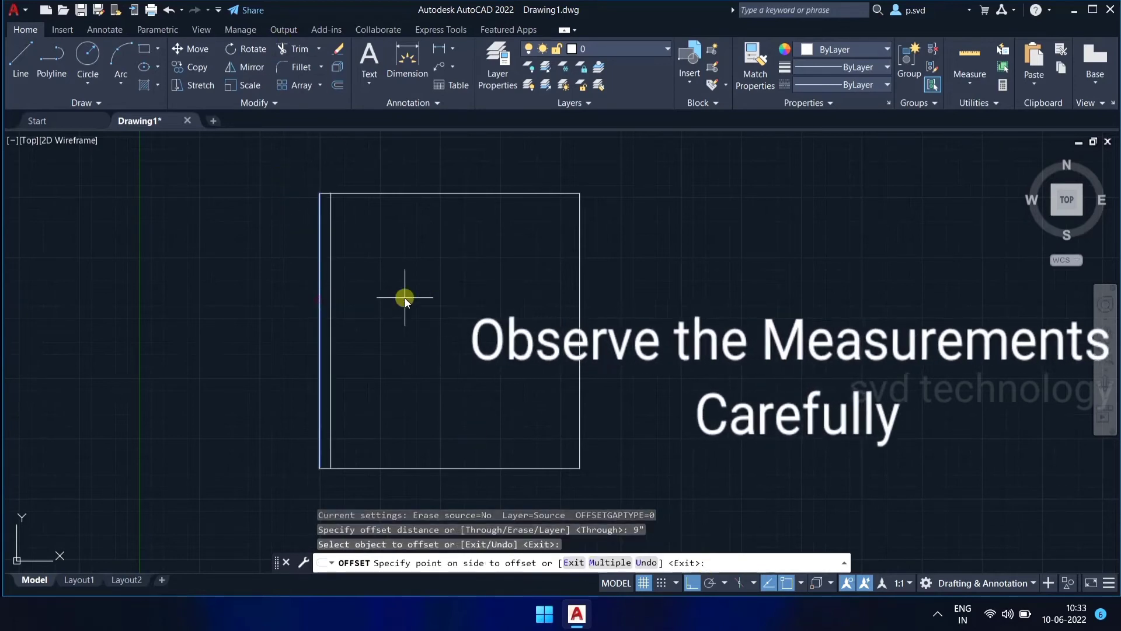
click(405, 297)
click(418, 193)
click(418, 270)
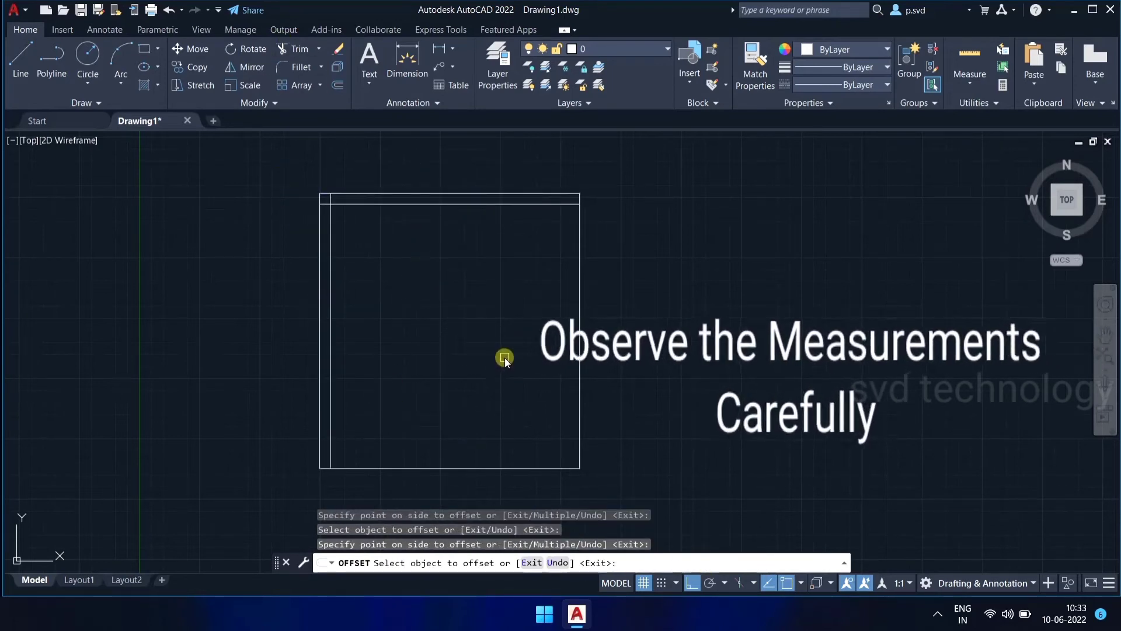
key(Return)
key(Return)
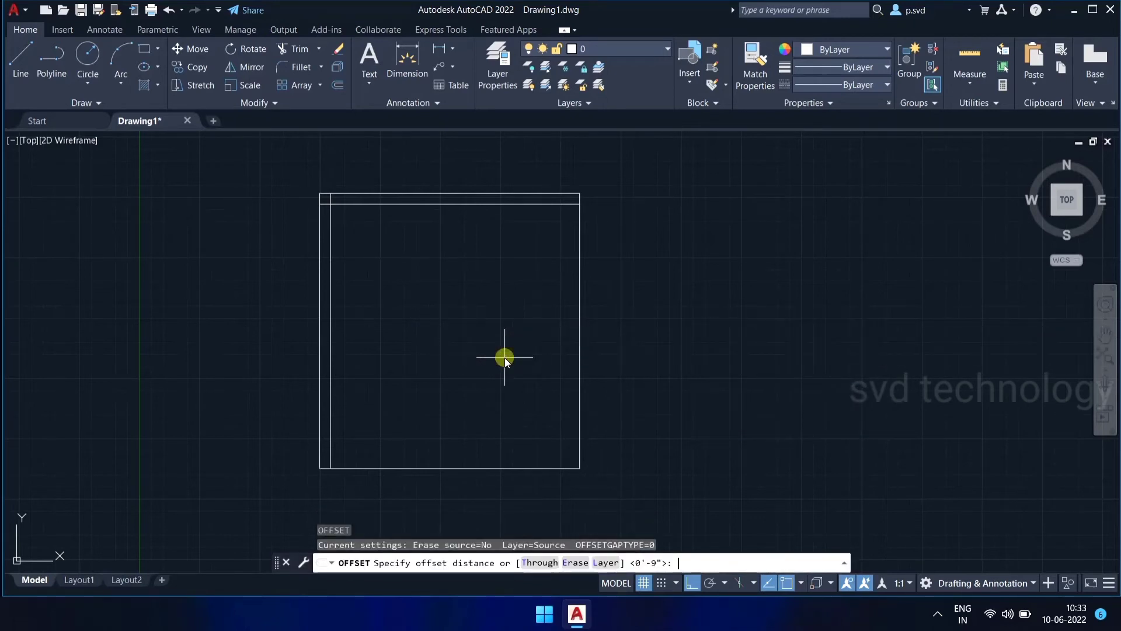
text(4)
- Offset the frame's right and bottom edges 4" inward
key(Return)
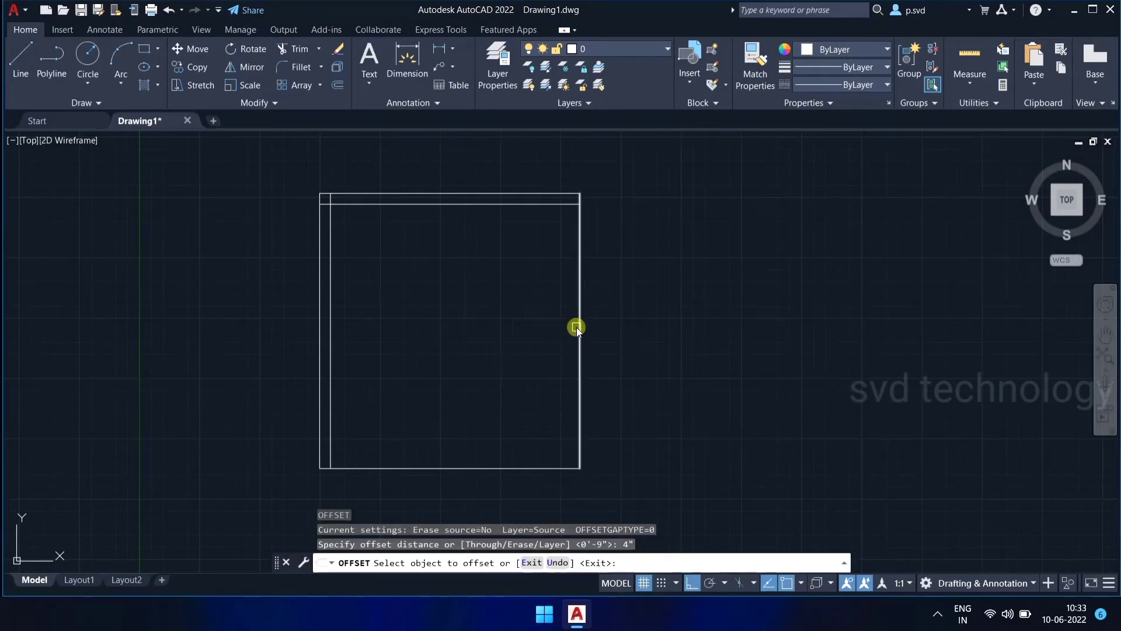
click(576, 327)
click(535, 324)
click(461, 464)
click(464, 389)
scroll(465, 388, up, 4)
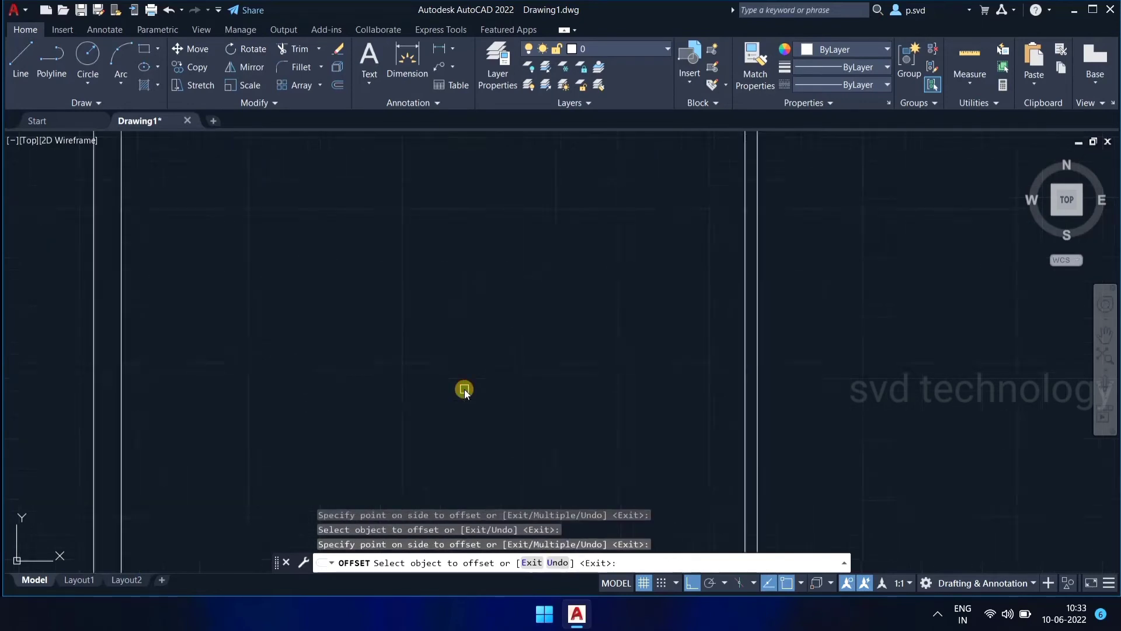
scroll(464, 389, down, 5)
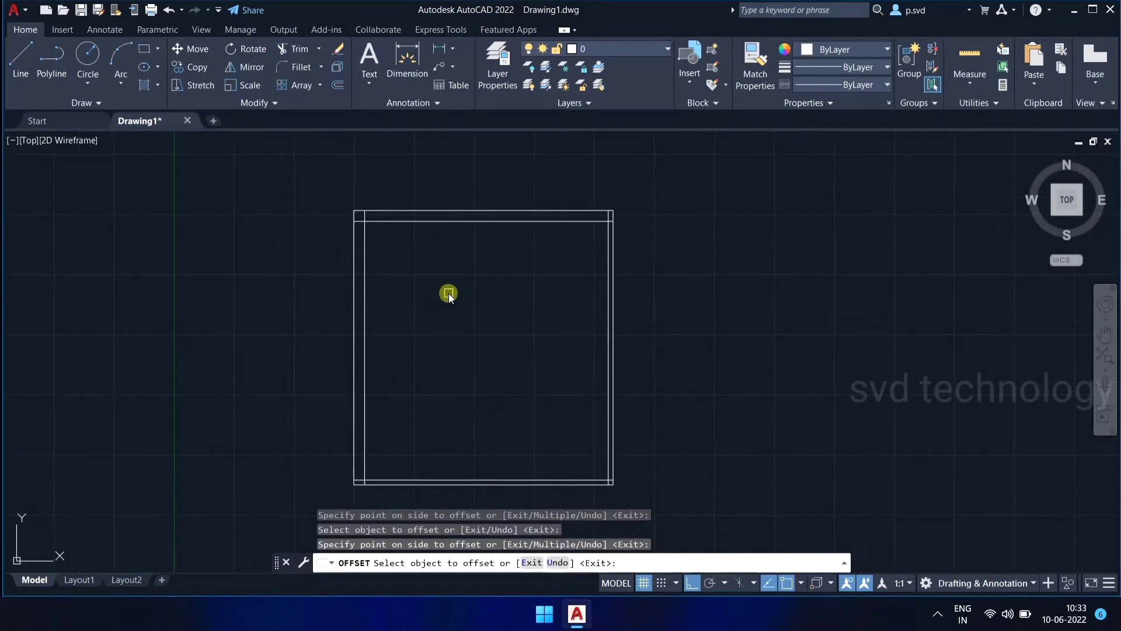
key(Return)
key(Return)
text(8')
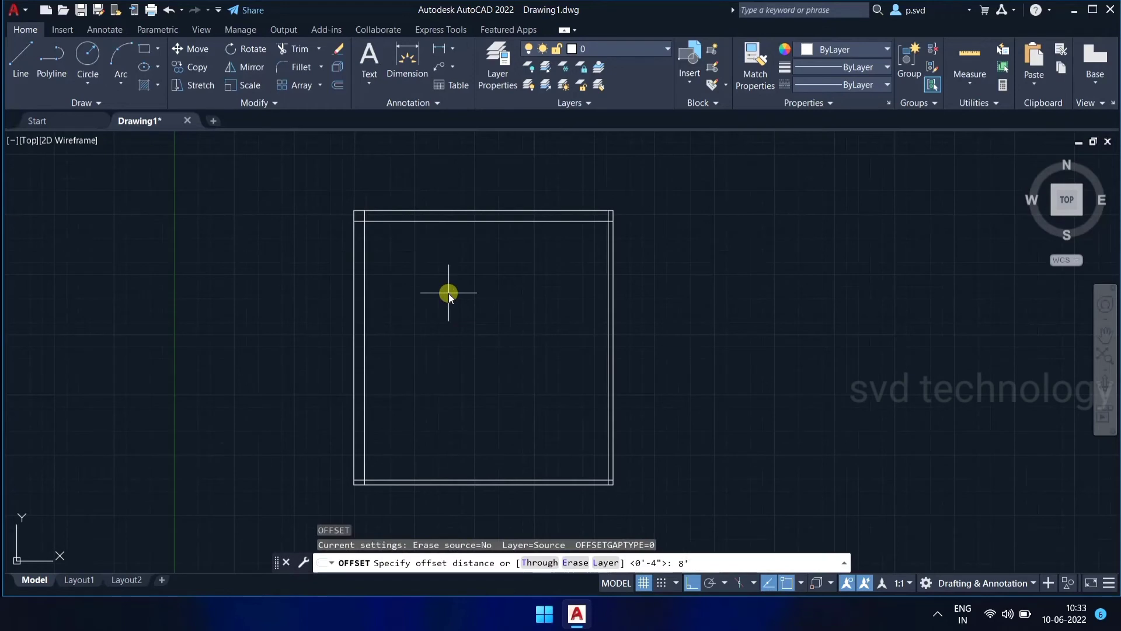
- Add a 4" vertical mullion 8'2" right of the left inner line
text(2")
key(Return)
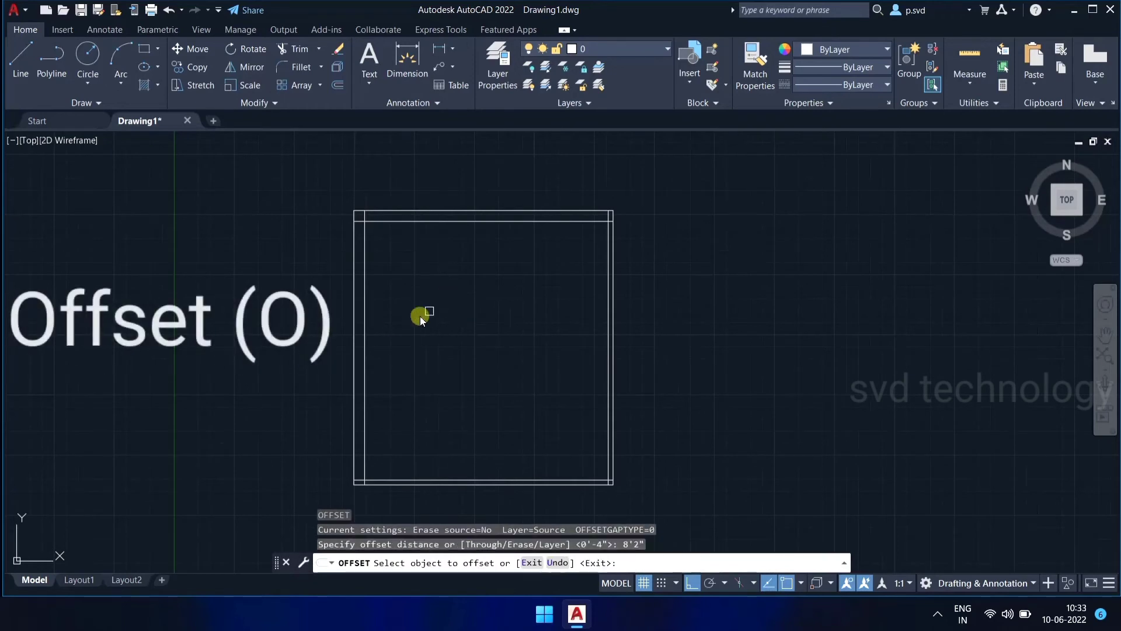
click(365, 330)
click(509, 328)
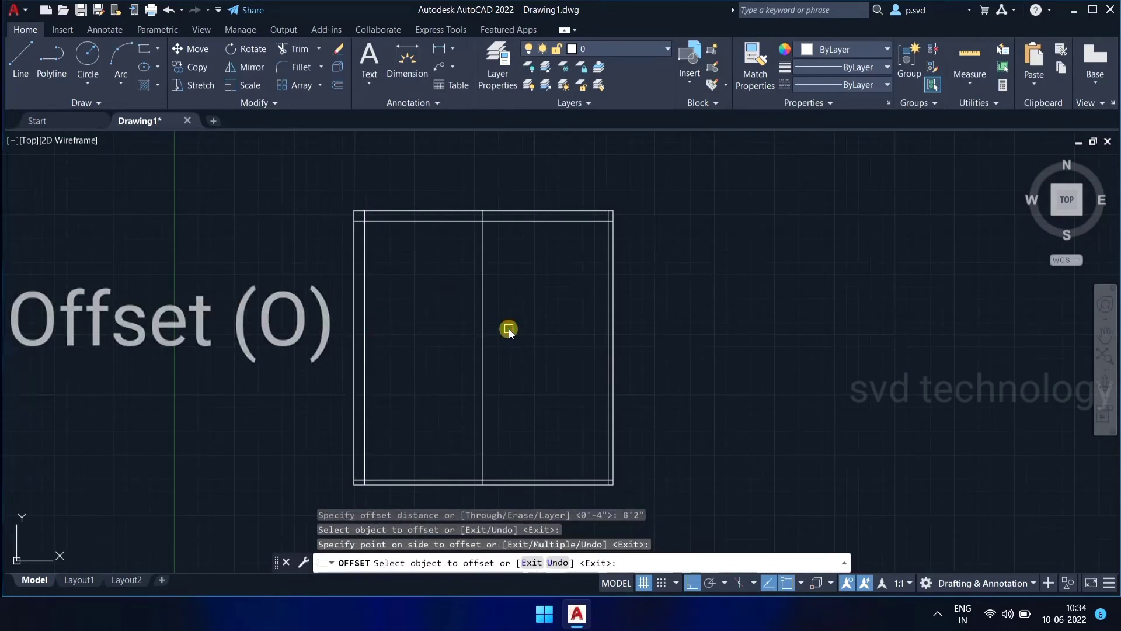
key(Return)
key(Return)
text(4")
key(Return)
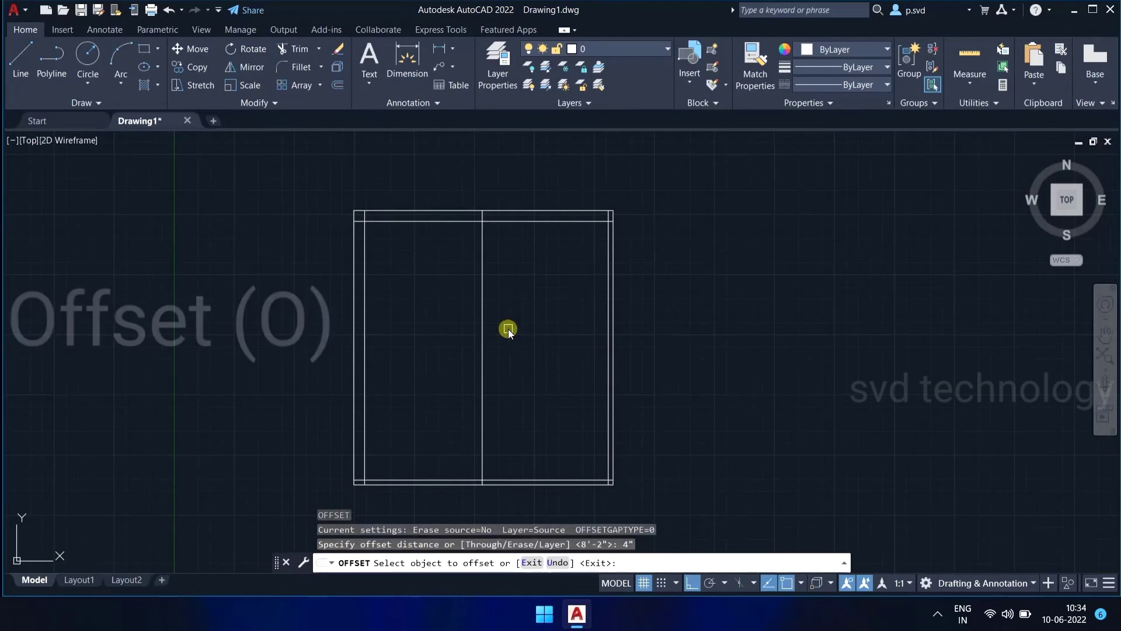
click(485, 332)
click(530, 335)
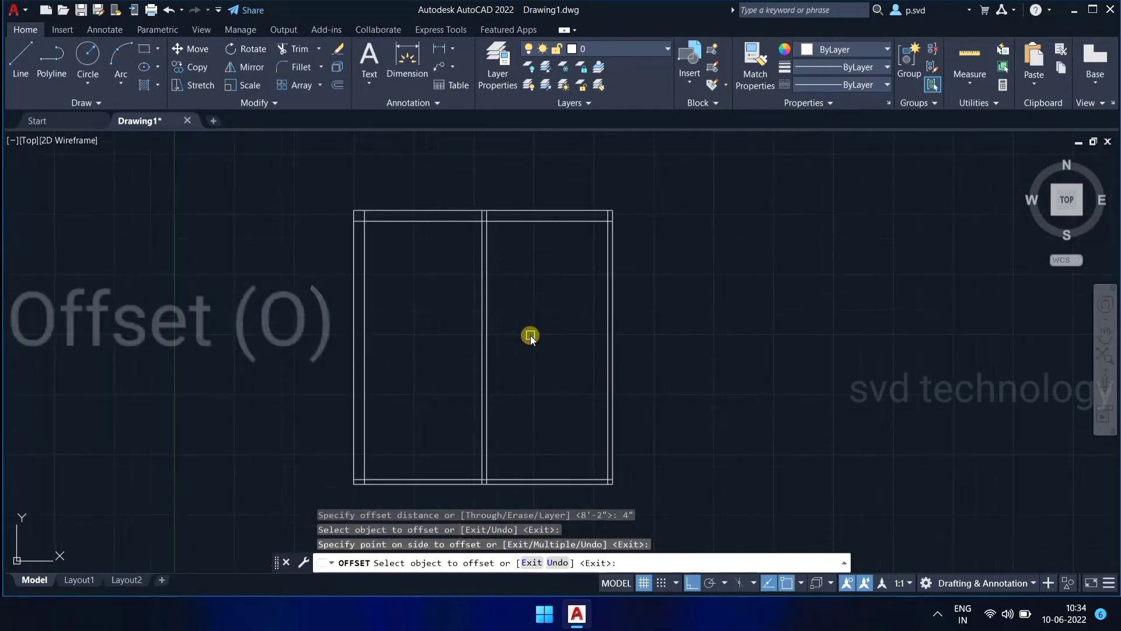
- Add a 9" horizontal rail 8' below the top inner line
key(Return)
key(Return)
text(8)
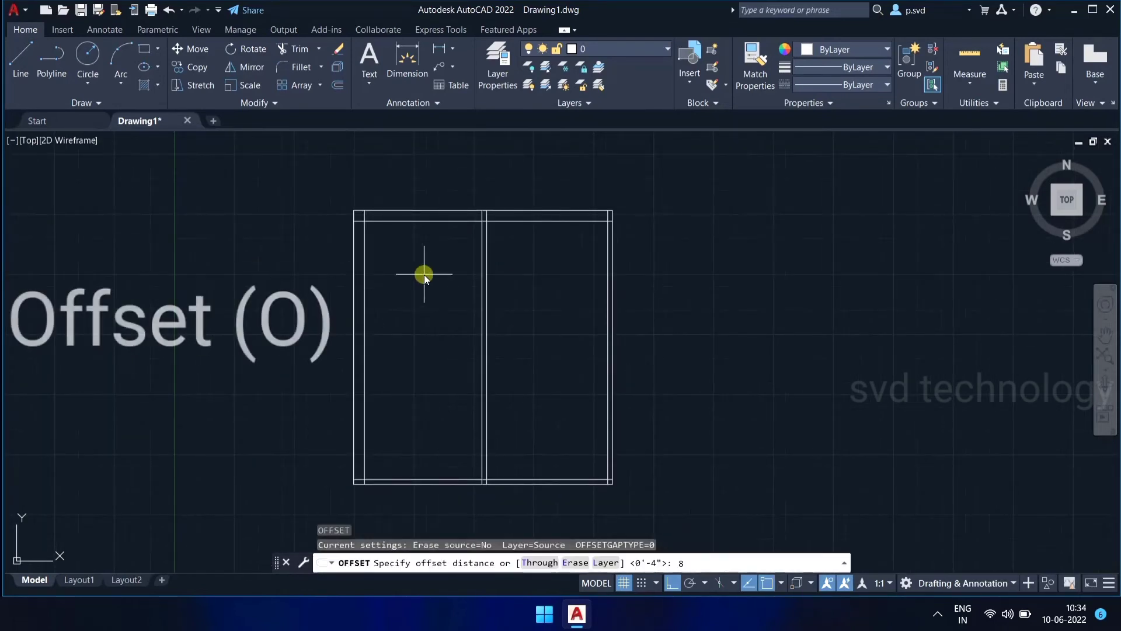
text(')
key(Return)
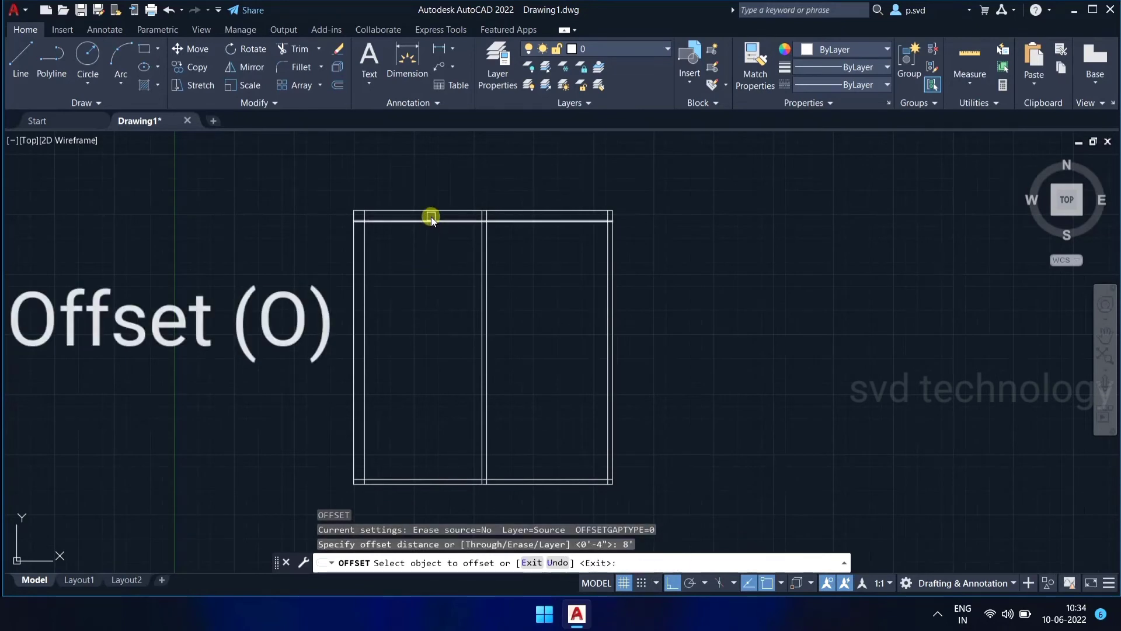
click(431, 219)
click(419, 352)
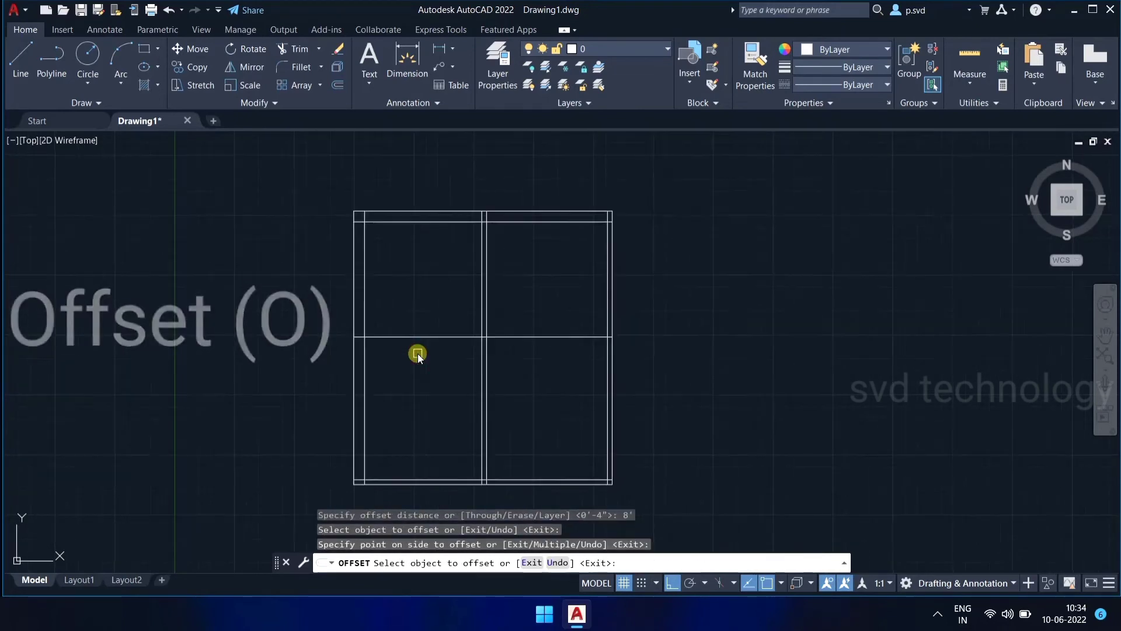
key(Return)
key(Return)
text(9")
key(Return)
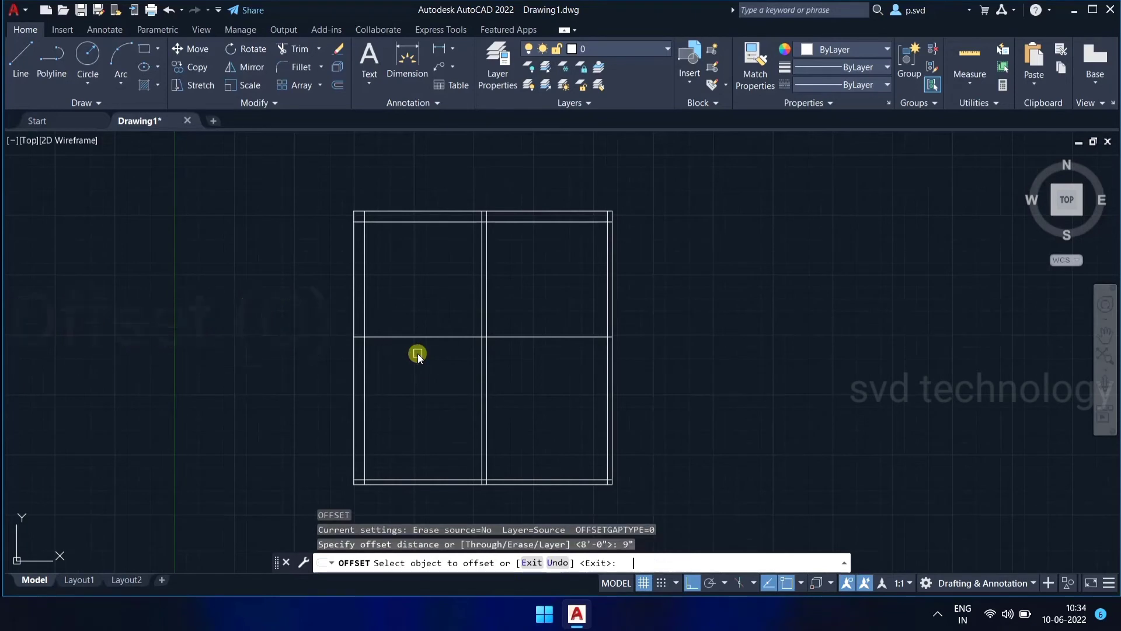
click(420, 338)
click(420, 375)
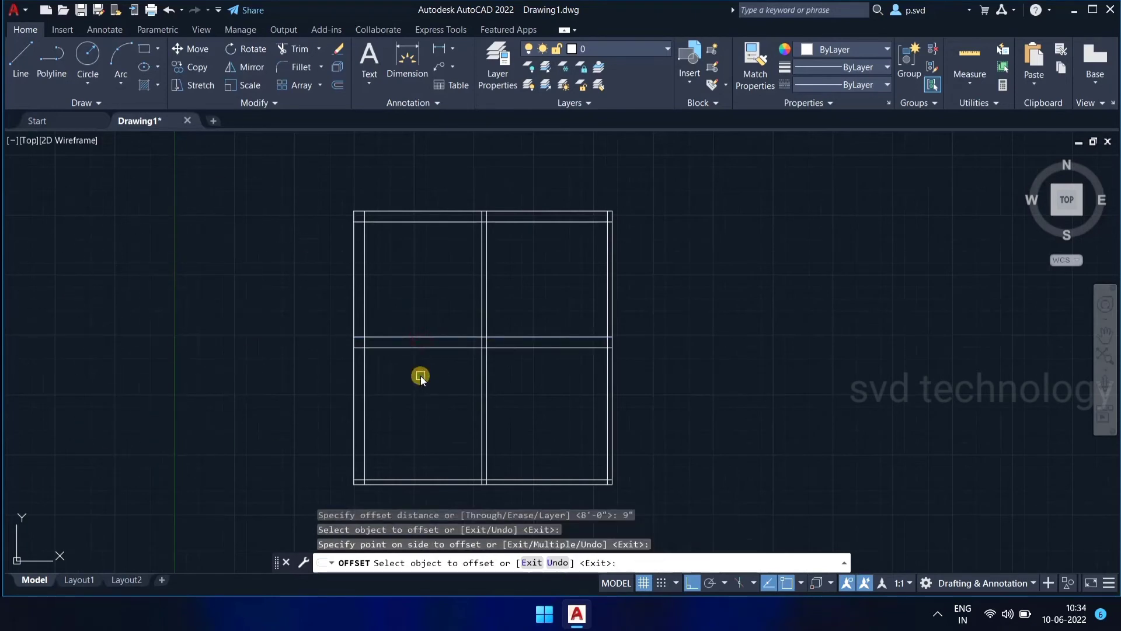
- Add a 9" vertical band 4'8" right of the mullion
key(Return)
key(Return)
text(4'8")
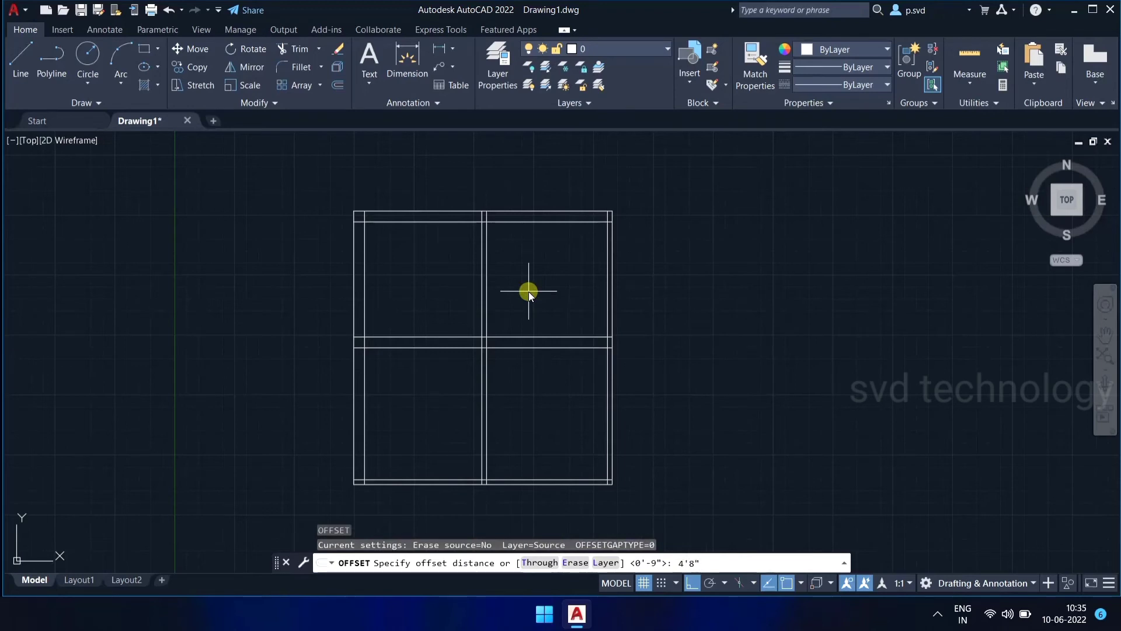
key(Return)
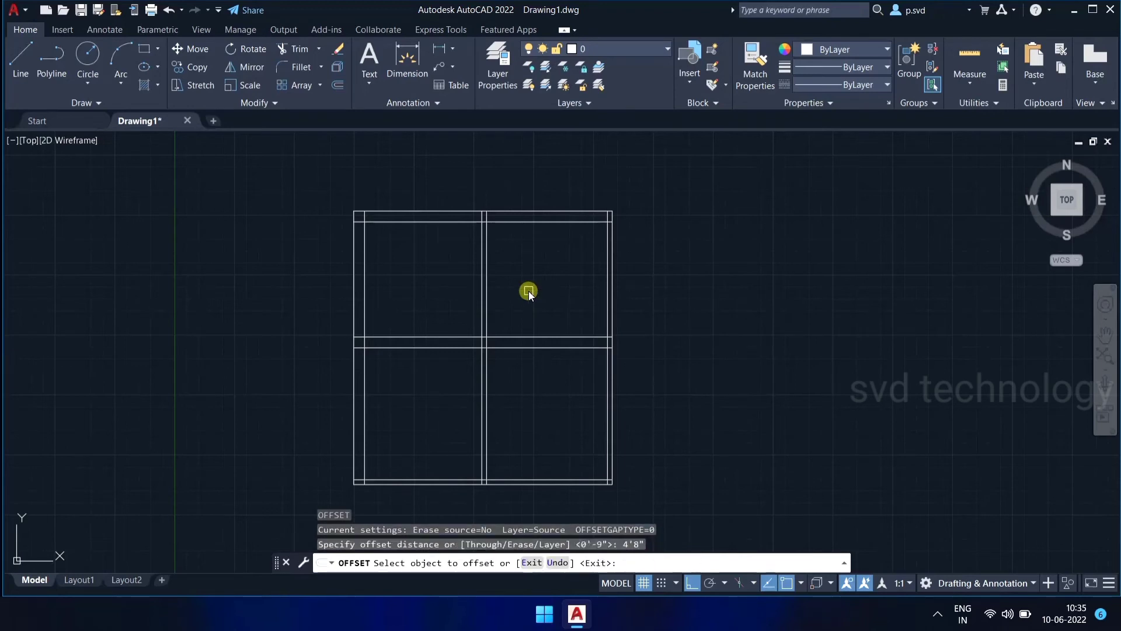
scroll(528, 291, up, 2)
click(459, 298)
click(538, 299)
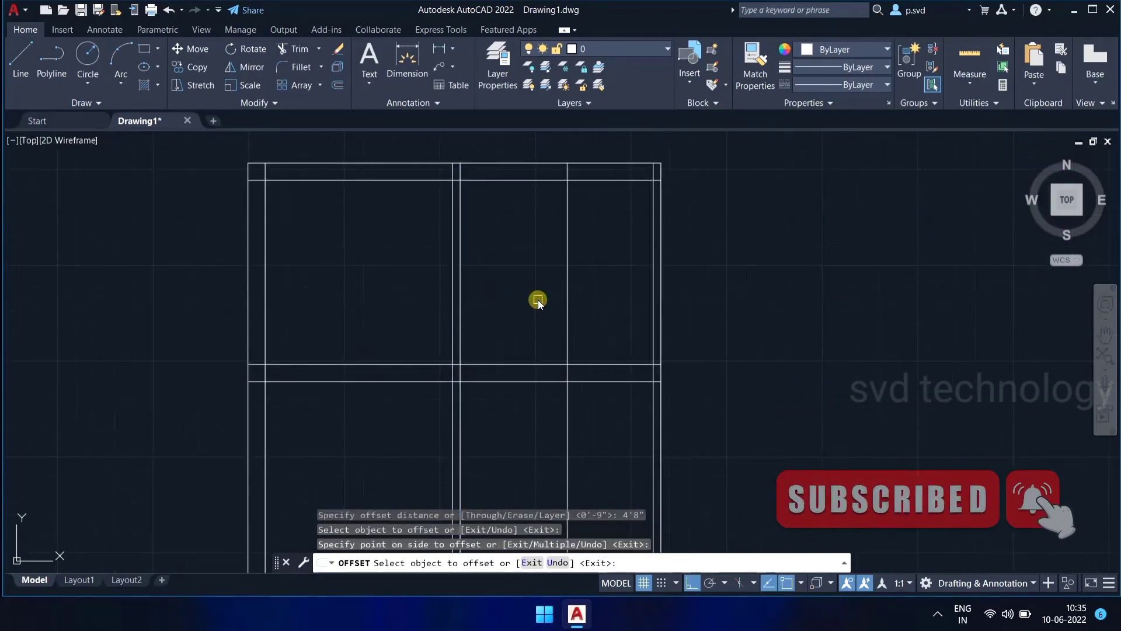
key(Return)
key(Return)
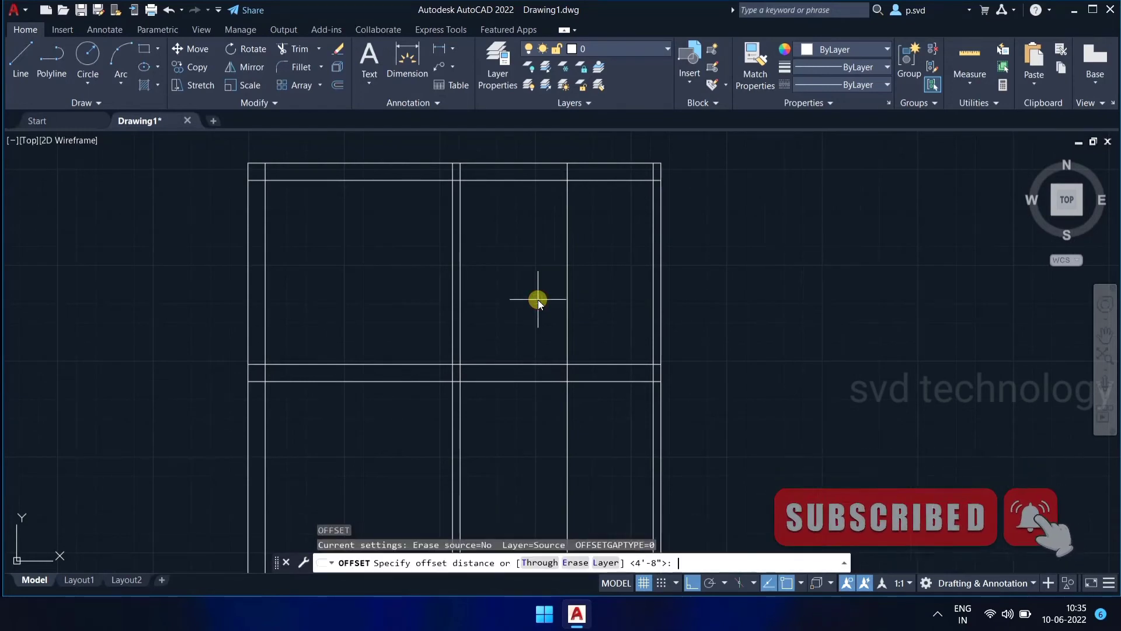
text(9")
key(Return)
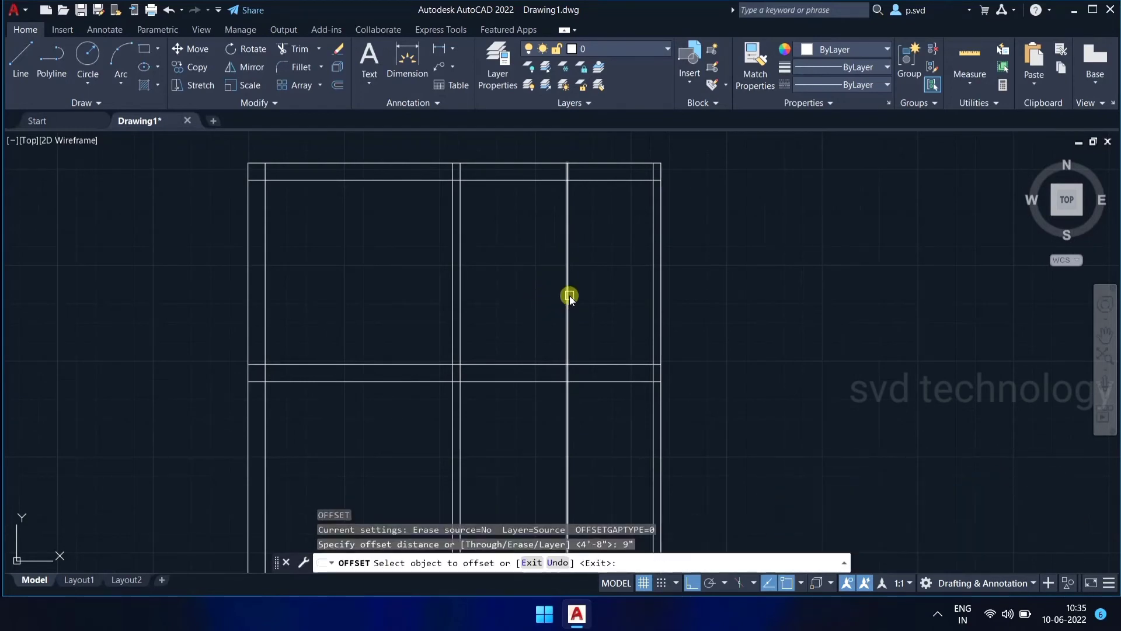
click(569, 296)
click(600, 296)
- Add a 9" horizontal band 4'6" below the lower rail line
key(Return)
key(Return)
middle_drag(387, 483, 421, 332)
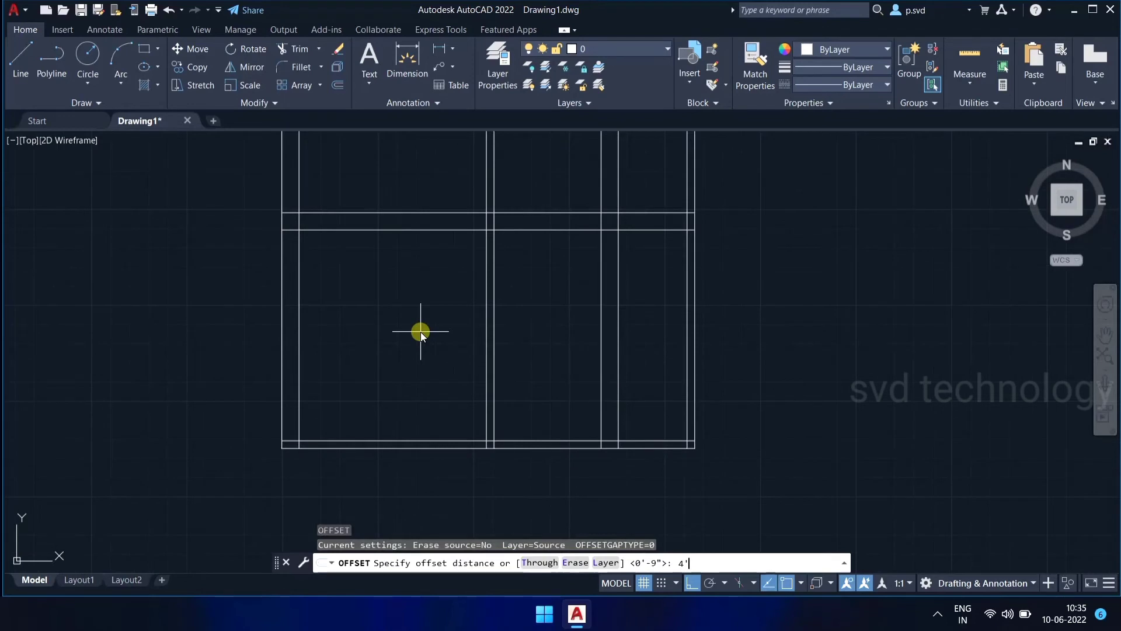
text(")
key(Return)
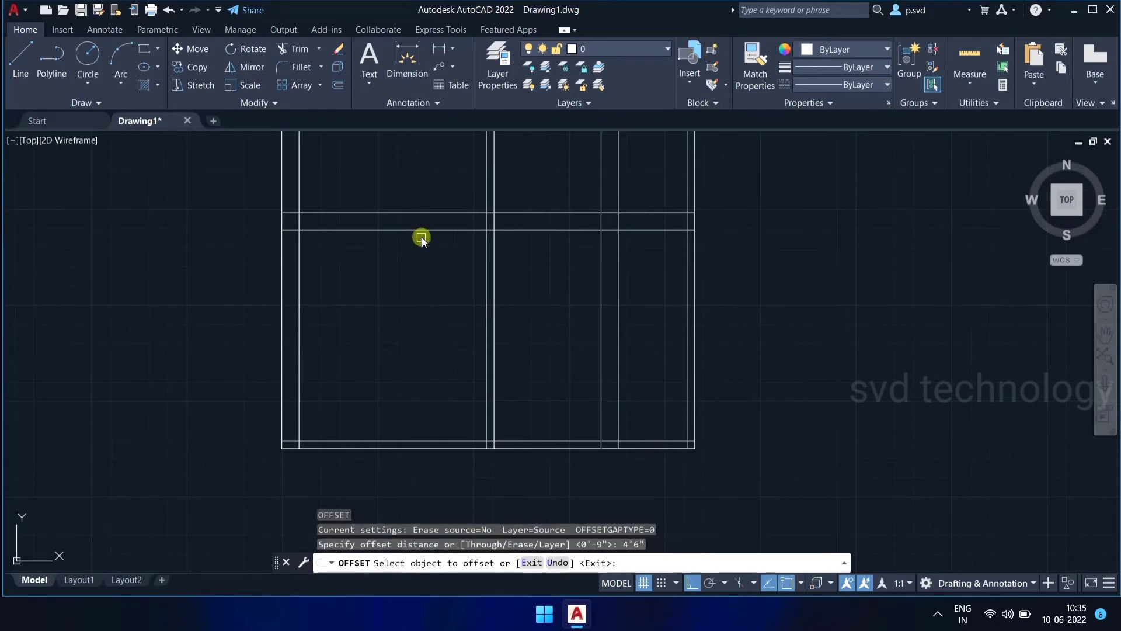
click(423, 230)
click(419, 391)
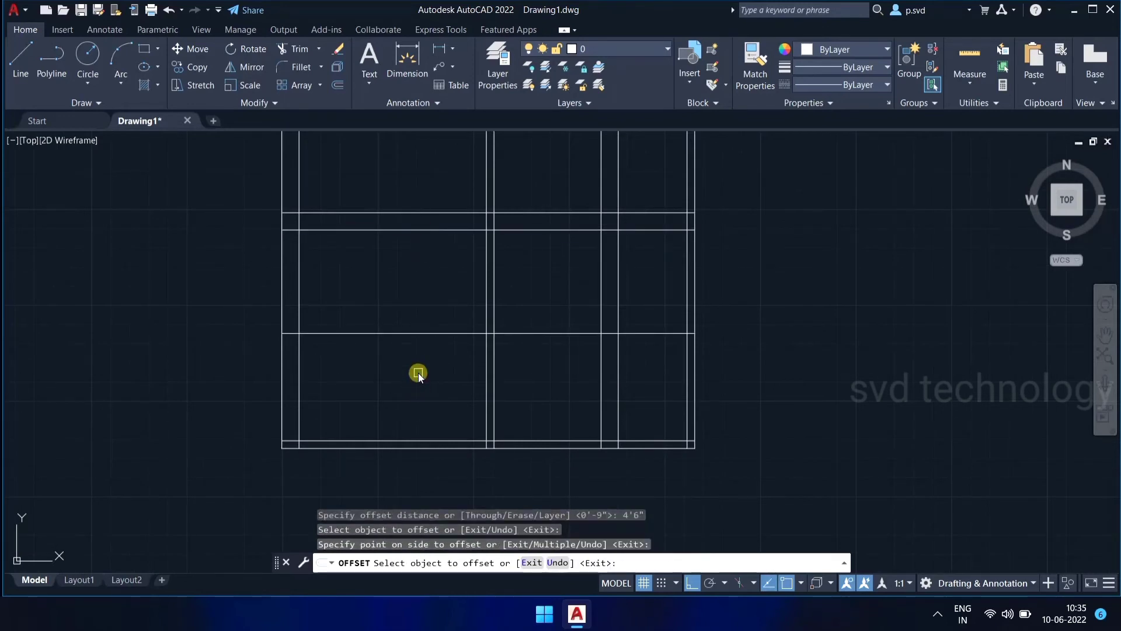
key(Return)
key(Return)
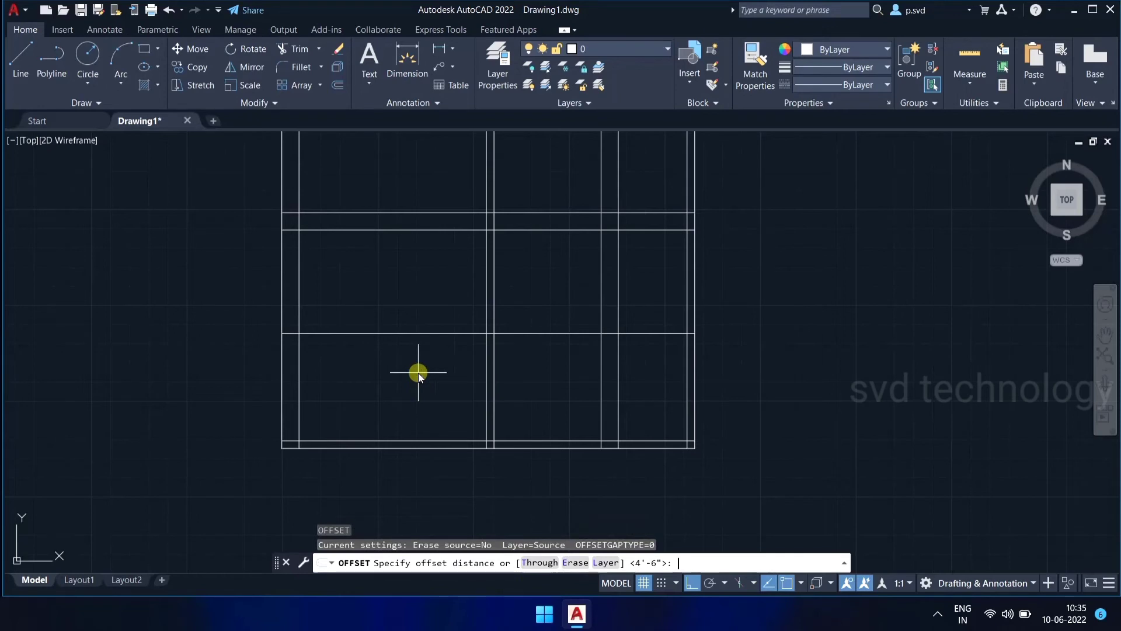
text(9")
key(Return)
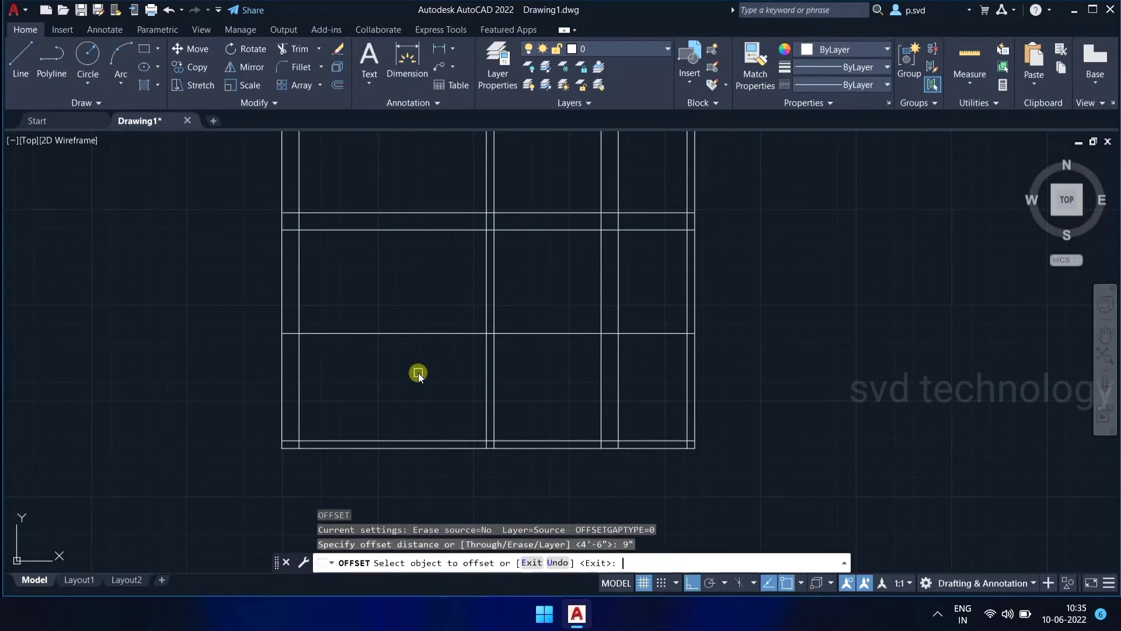
click(418, 333)
click(423, 369)
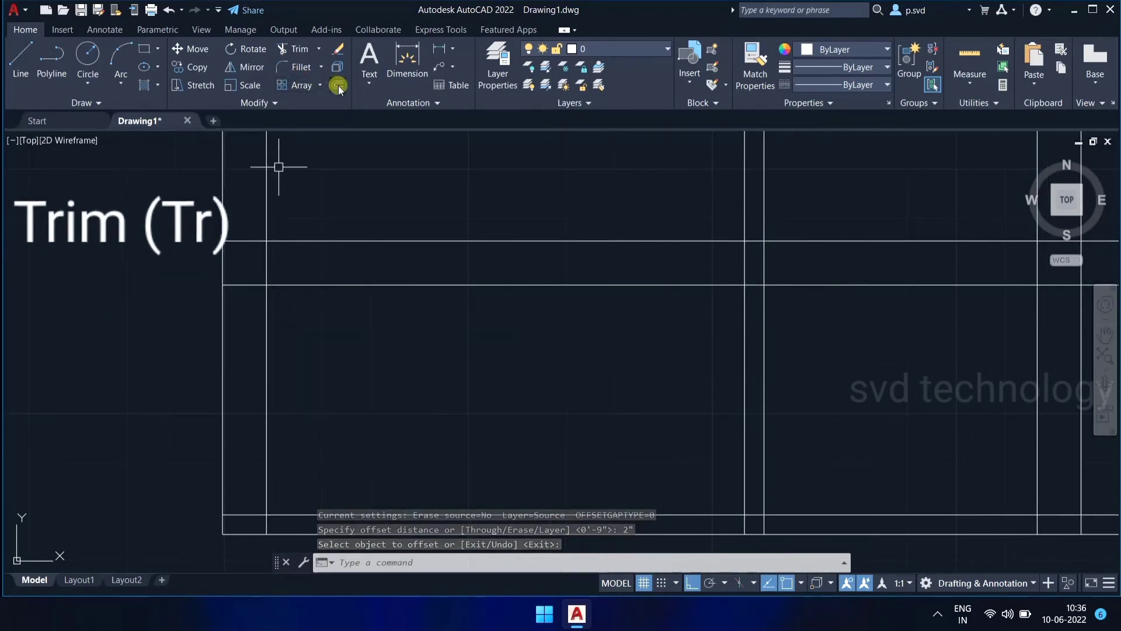
- Trim the crossing line ends so the lower-left pane becomes a separate rectangle
click(295, 47)
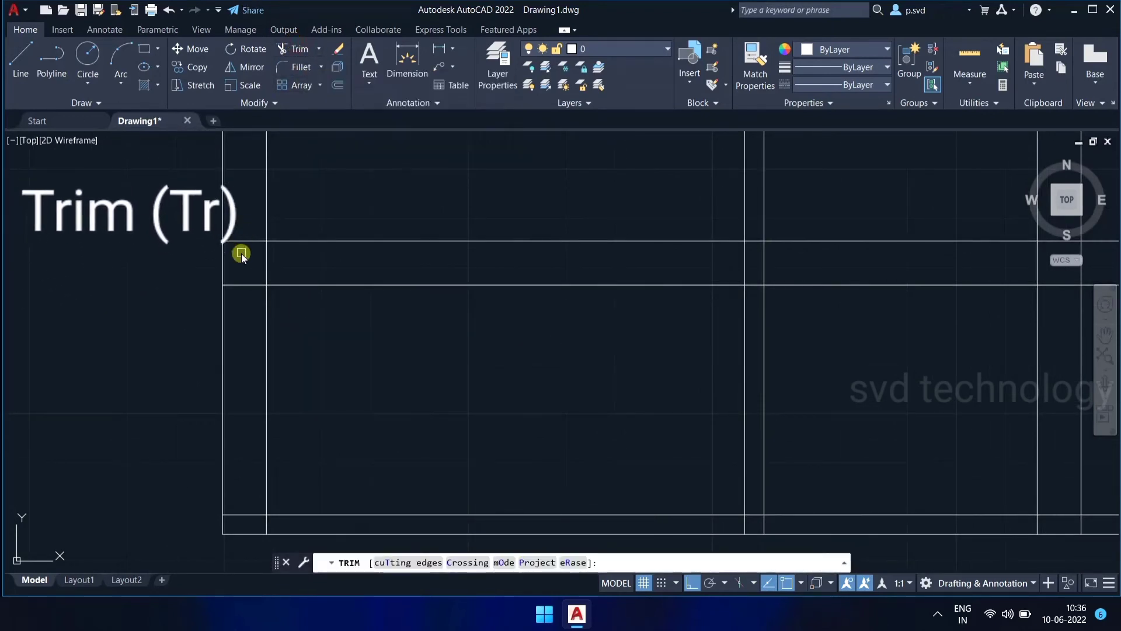
drag(238, 252, 295, 256)
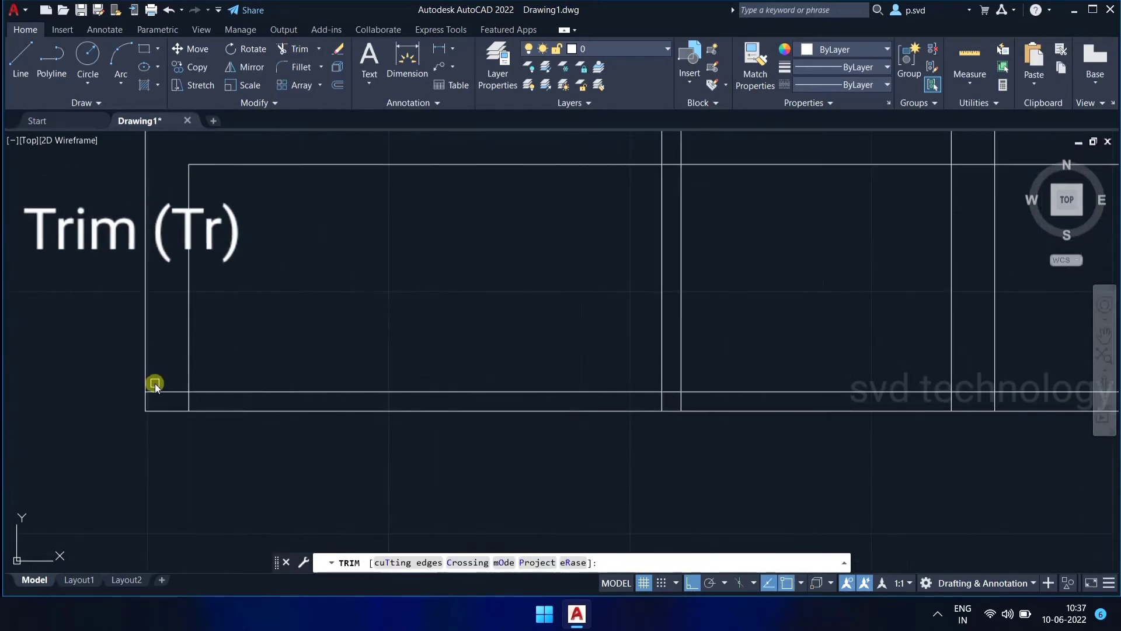
click(184, 392)
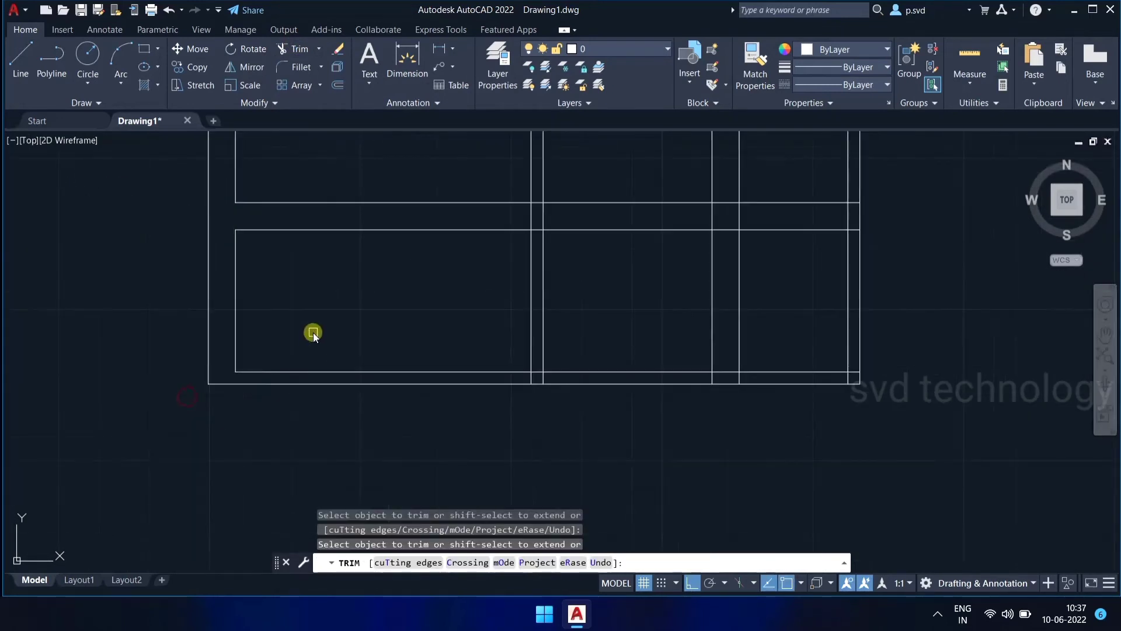
key(Return)
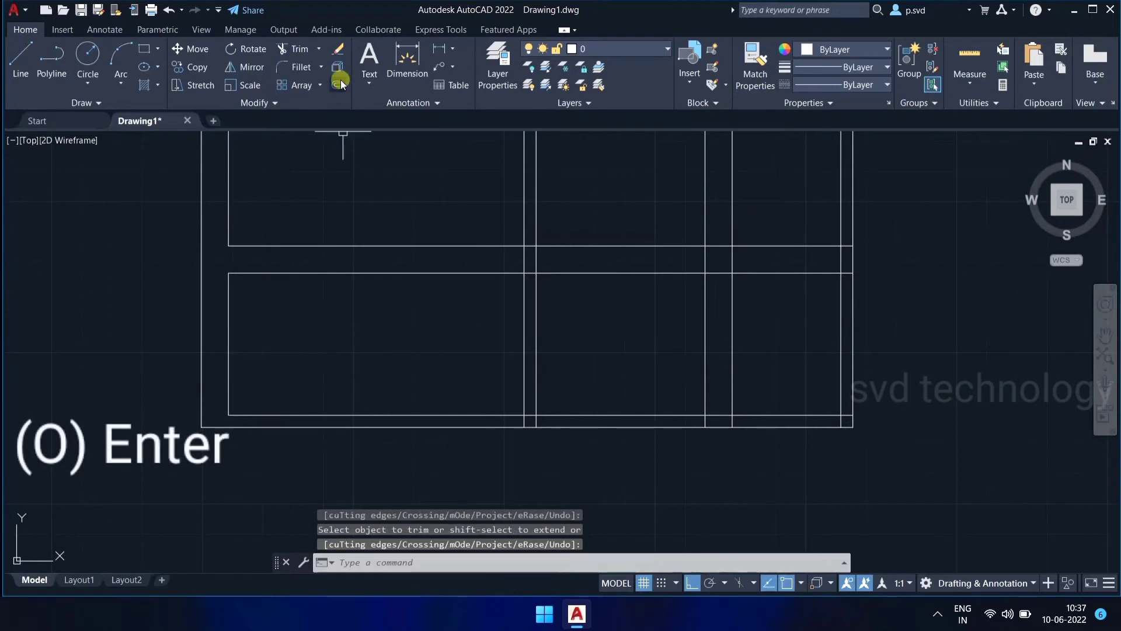
click(337, 82)
text(2')
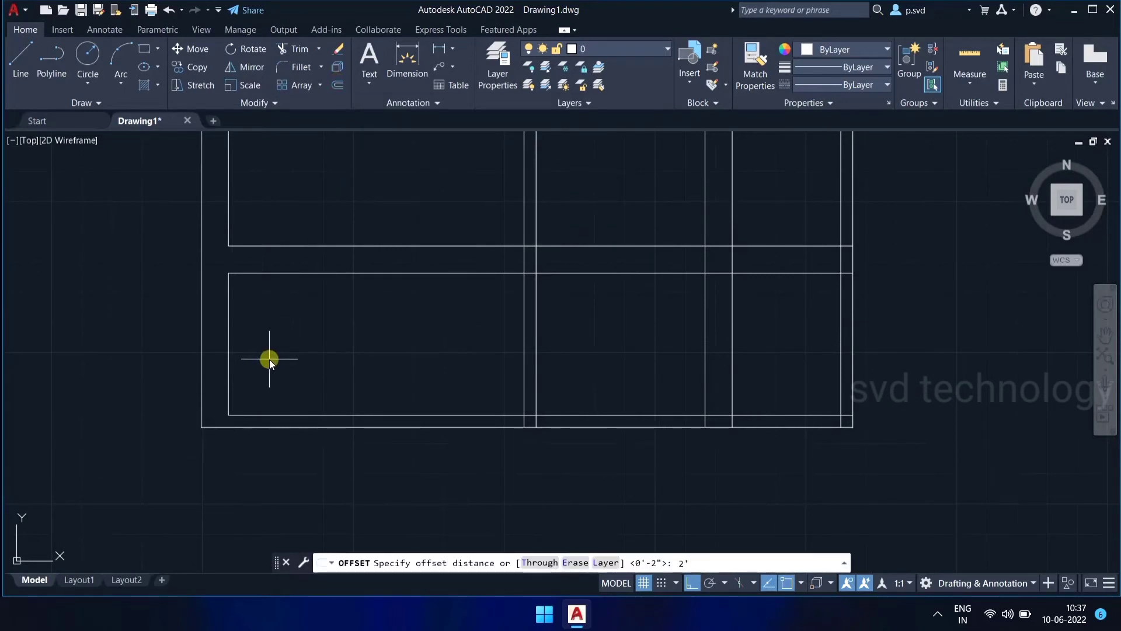
- Offset the lower pane's left edge 2' inward, then add a slat 1' further right
key(Return)
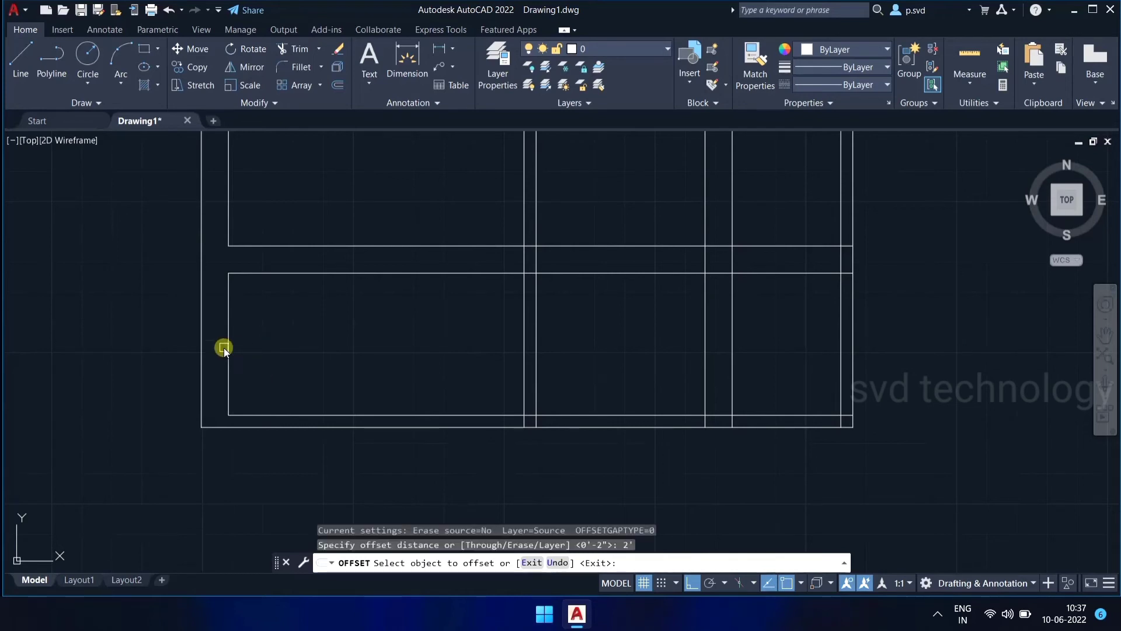
click(228, 346)
click(345, 368)
key(Return)
key(Return)
text(1')
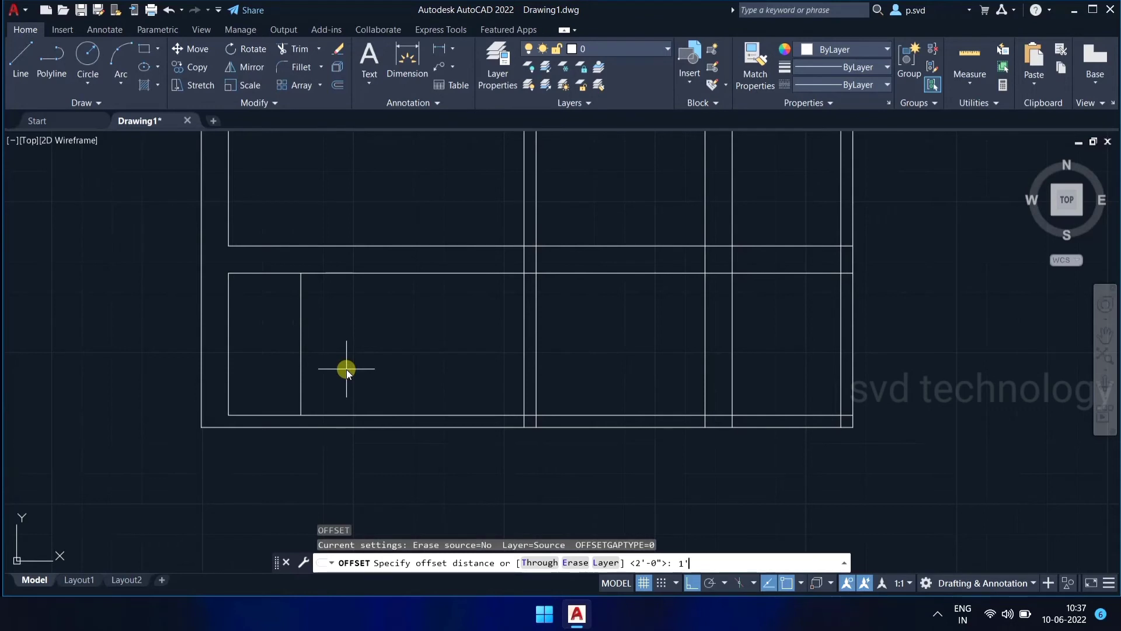
key(Return)
click(301, 314)
click(391, 353)
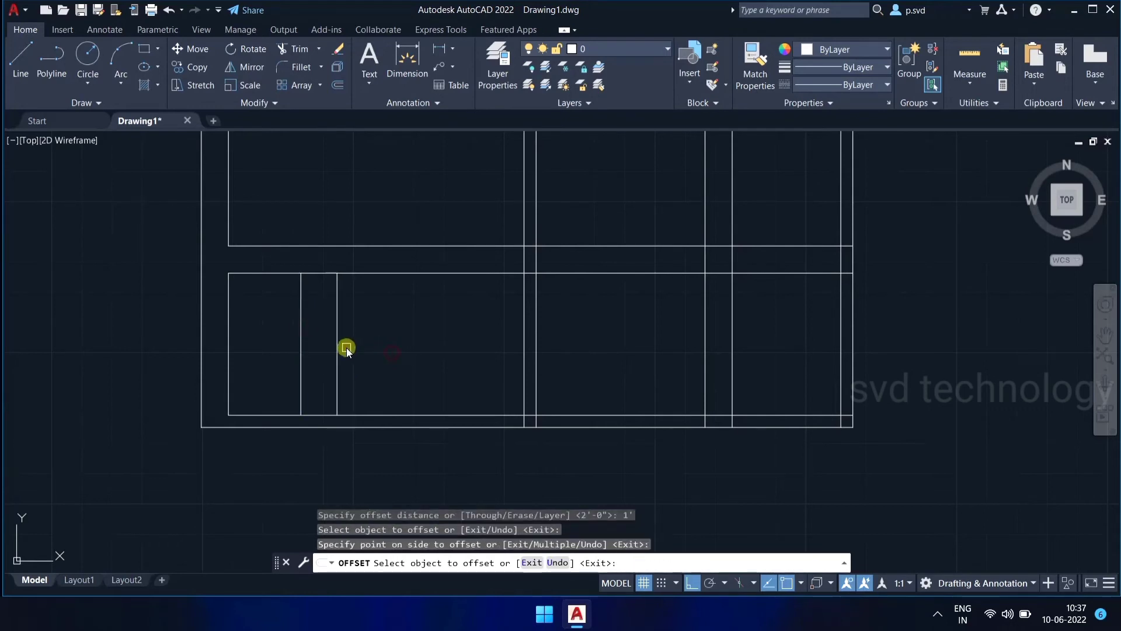
- Add the remaining vertical slat lines at 1' spacing across the lower pane
click(339, 346)
click(374, 346)
click(436, 350)
click(409, 351)
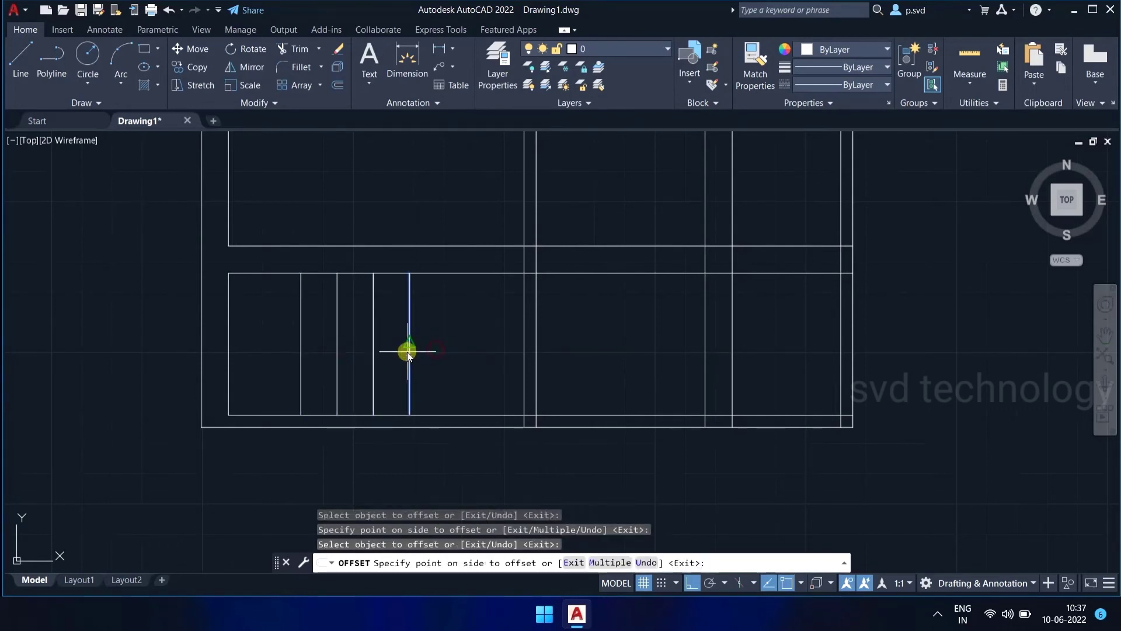
click(445, 352)
click(483, 352)
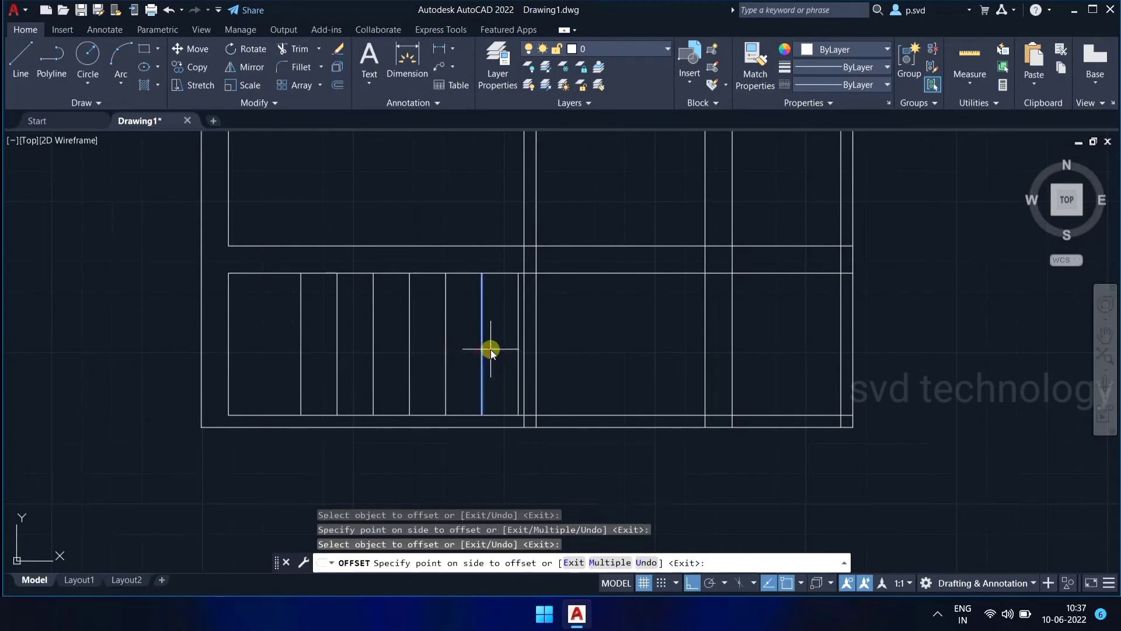
middle_drag(599, 322, 564, 332)
scroll(565, 331, up, 2)
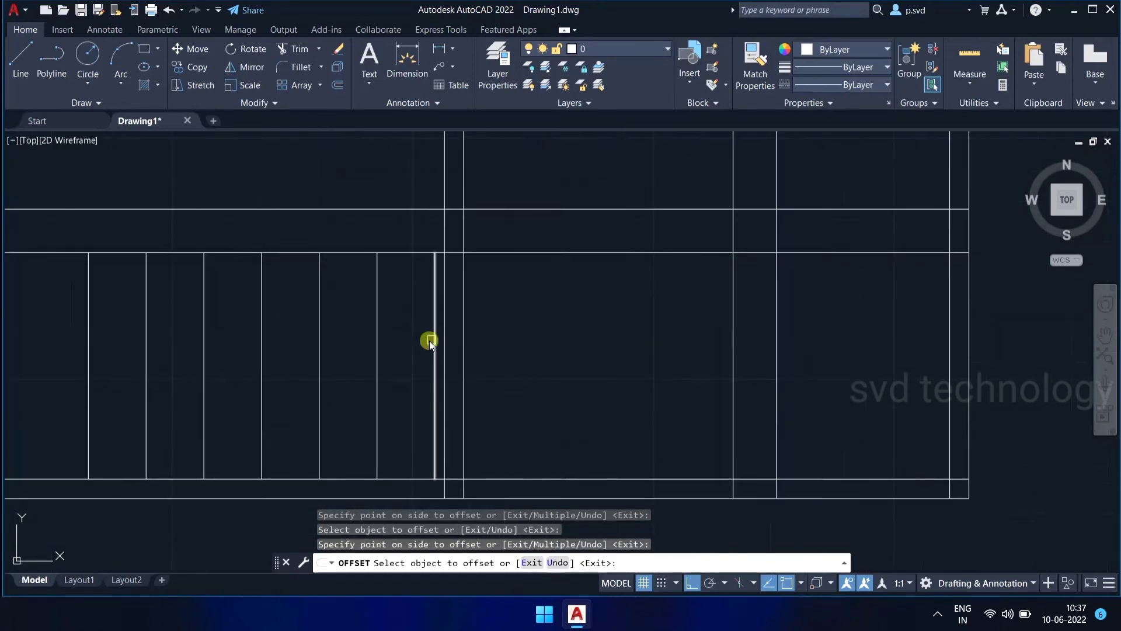
click(439, 346)
click(511, 345)
click(521, 352)
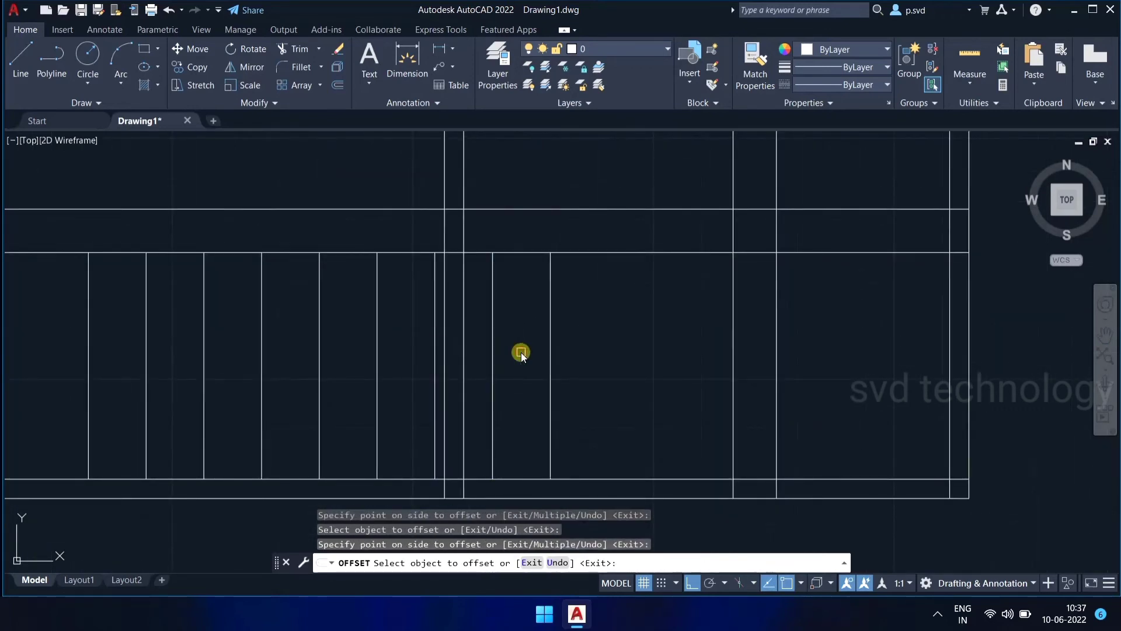
scroll(520, 353, down, 2)
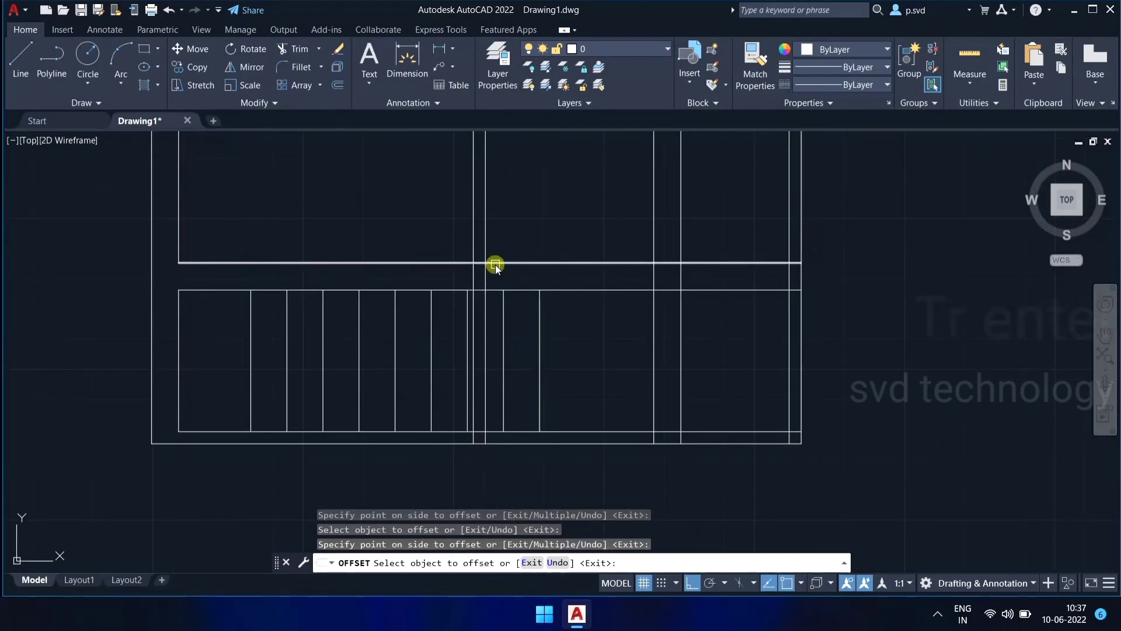
key(Return)
- Trim the stray vertical slat line pieces below the panel
click(292, 52)
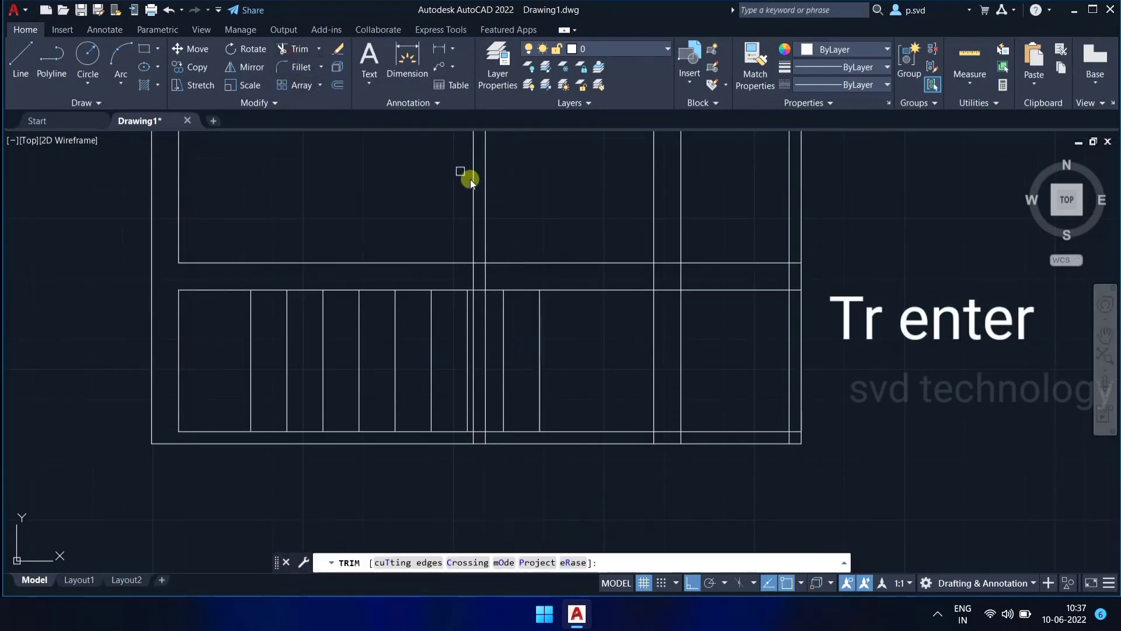
scroll(476, 184, up, 2)
click(472, 438)
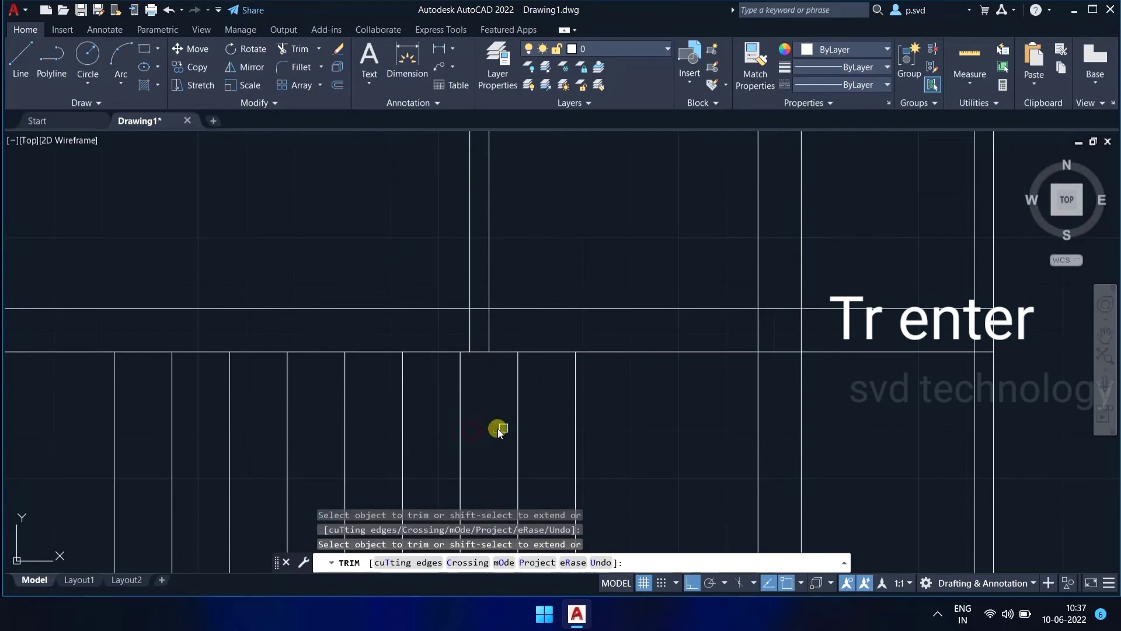
scroll(498, 430, down, 4)
middle_drag(583, 440, 578, 355)
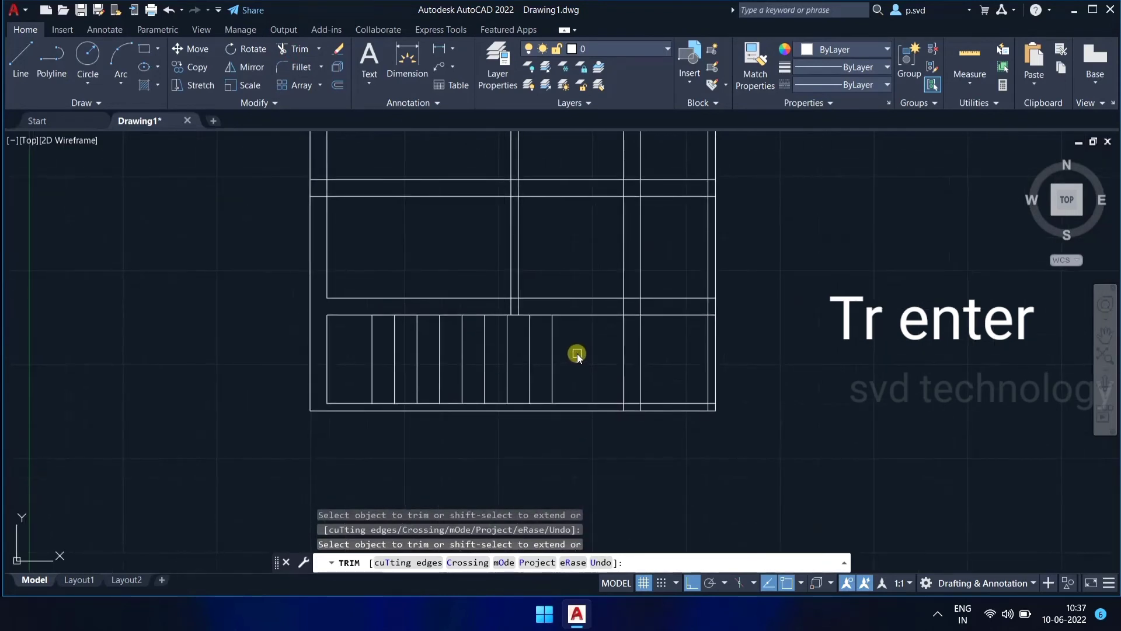
key(Return)
- Draw a horizontal line between slat midpoints across the slat row
click(26, 62)
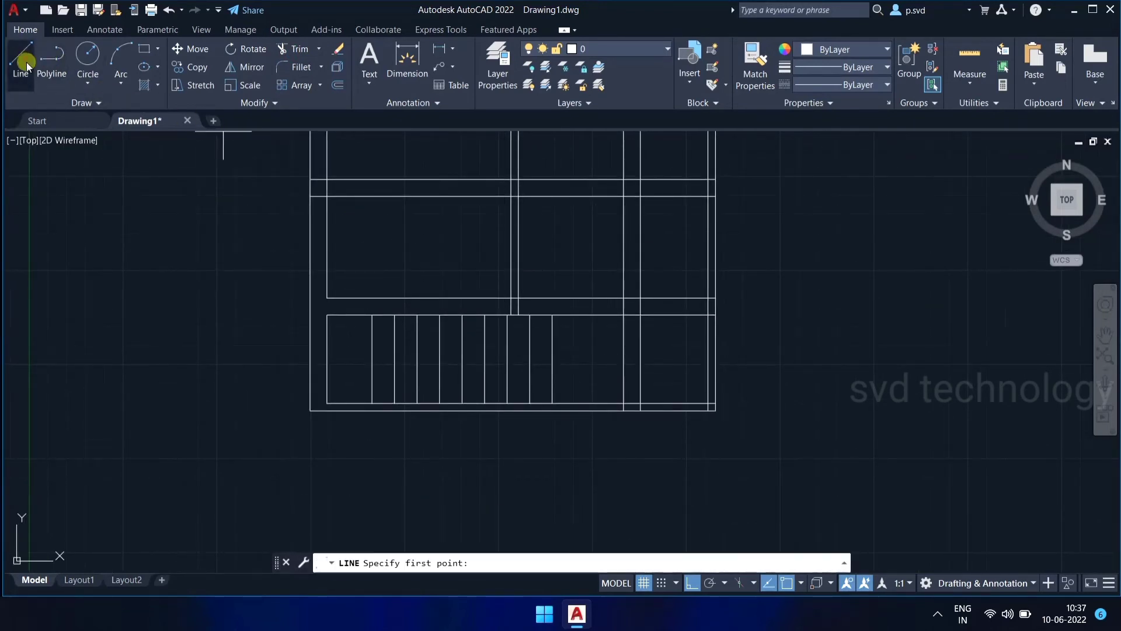
click(552, 362)
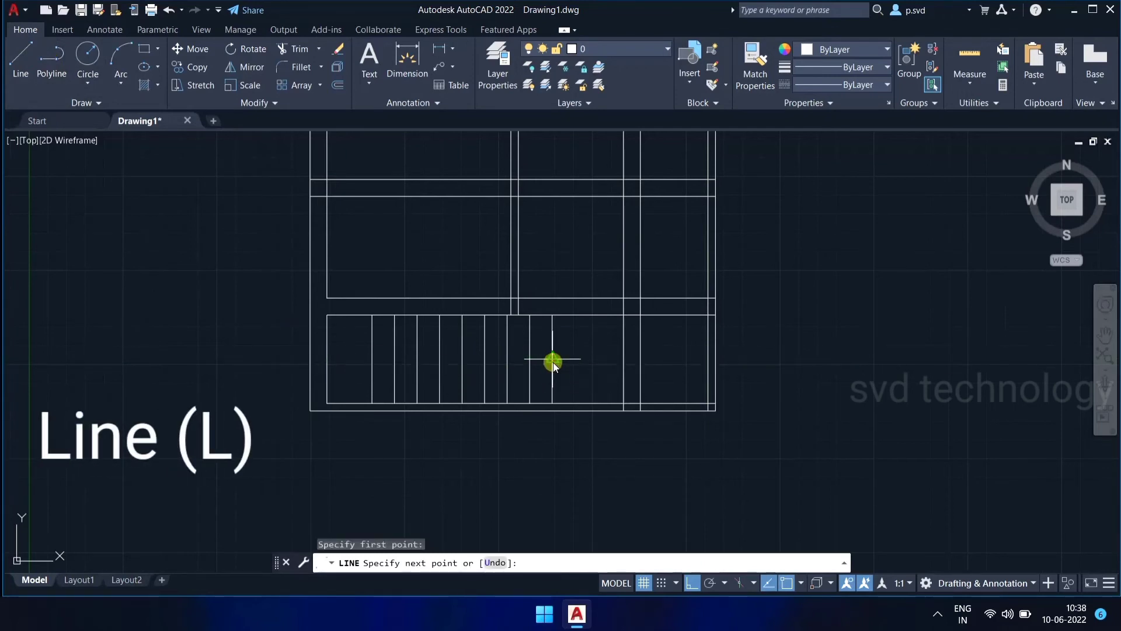
click(369, 359)
key(Escape)
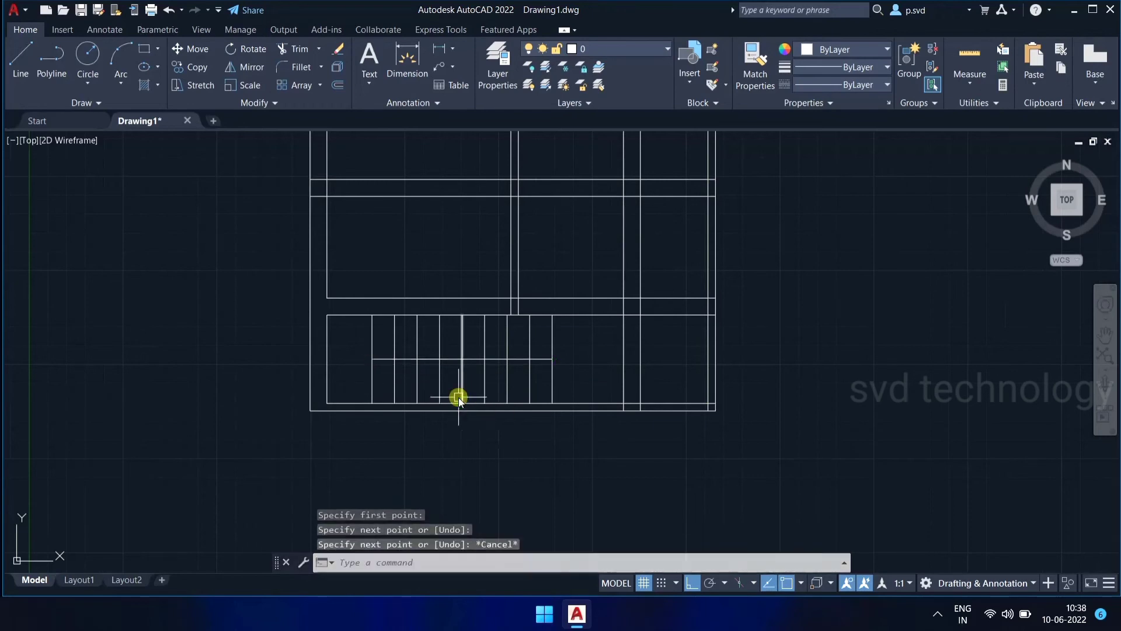
scroll(691, 352, down, 2)
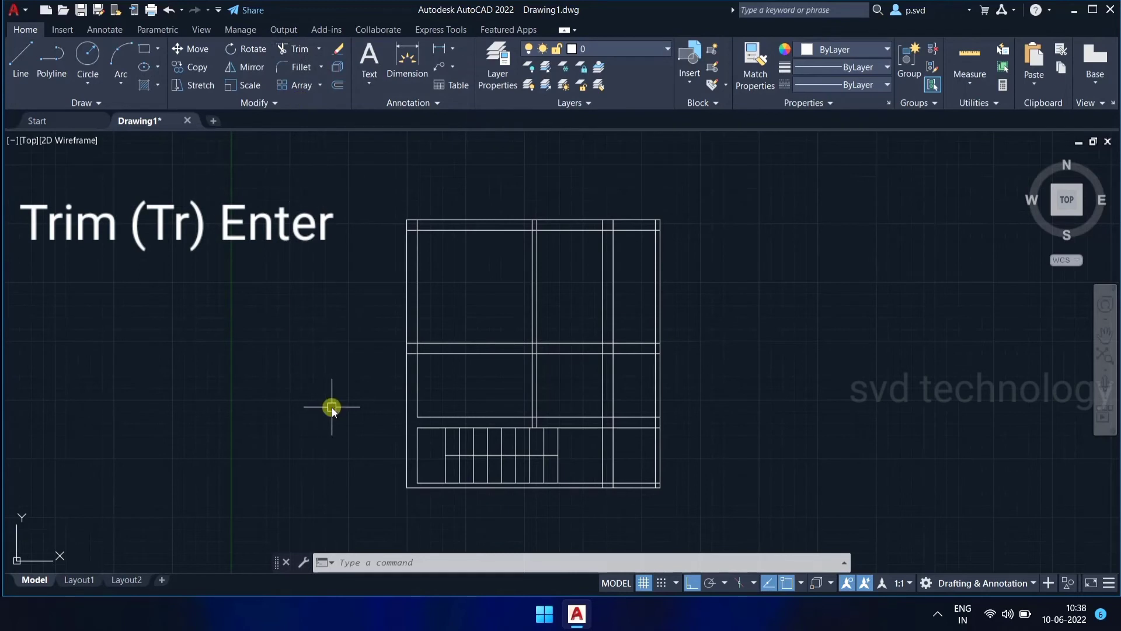
- Start TRIM and cut the vertical pieces between the top double lines
text(tr)
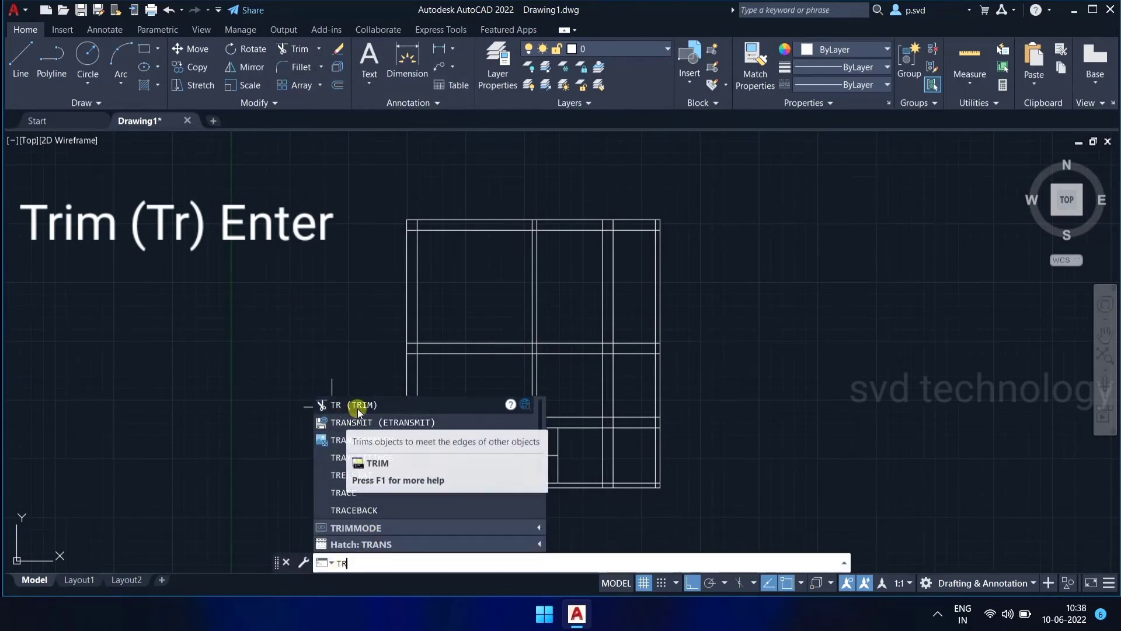
click(356, 407)
scroll(502, 215, up, 6)
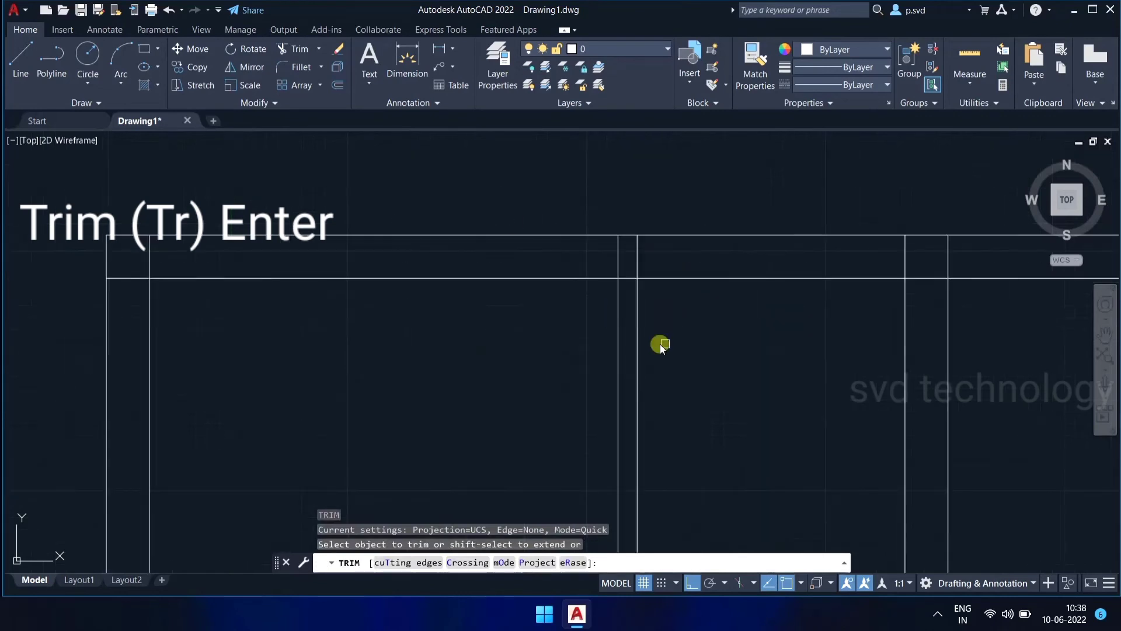
drag(667, 254, 562, 268)
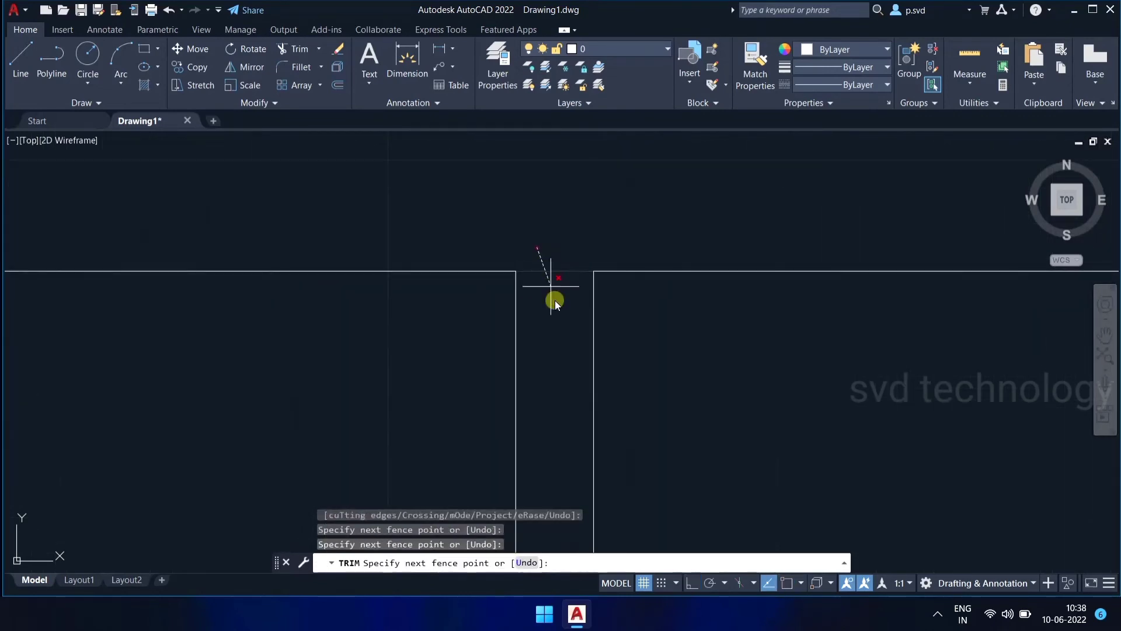
click(503, 357)
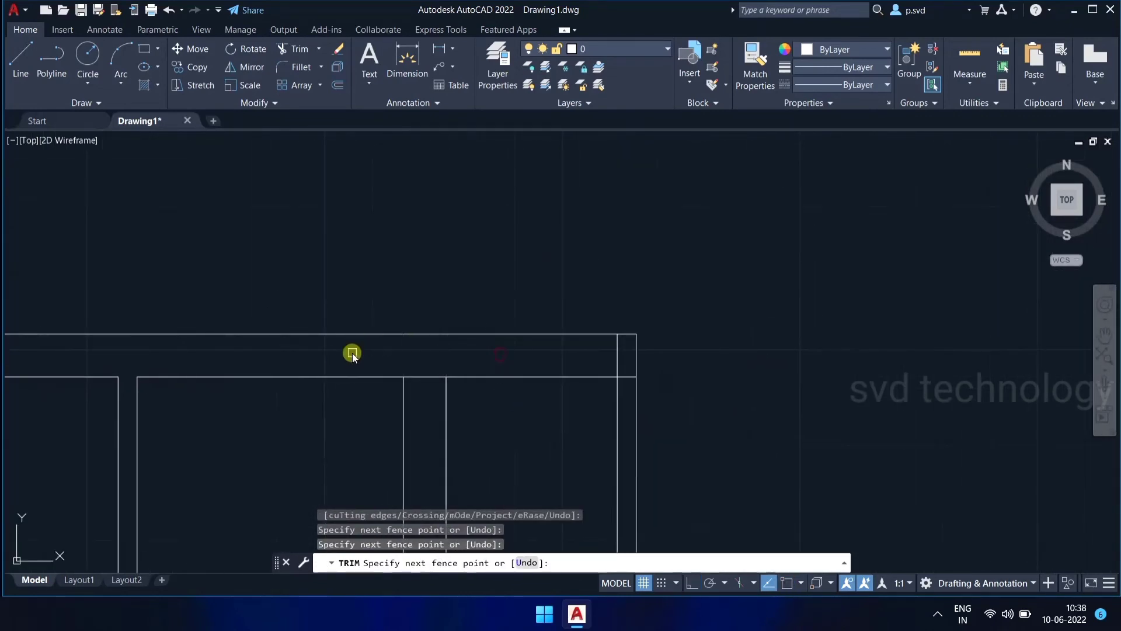
key(Return)
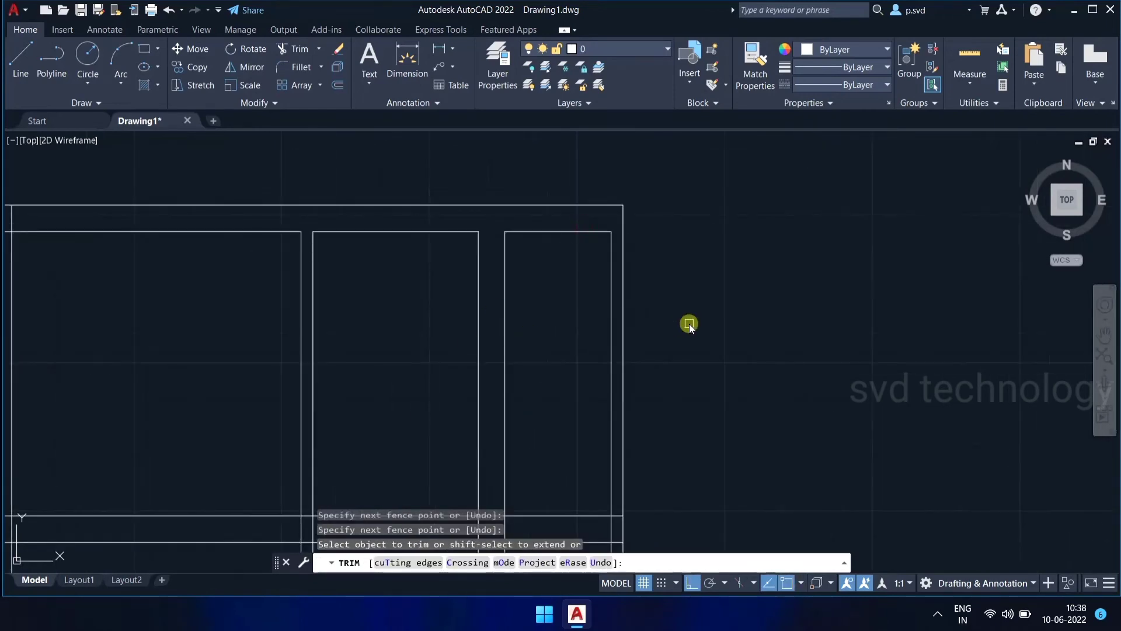
- Fence-trim the crossing lines near the frame's top-left corner
middle_drag(107, 326, 732, 300)
scroll(599, 202, up, 1)
scroll(611, 297, up, 2)
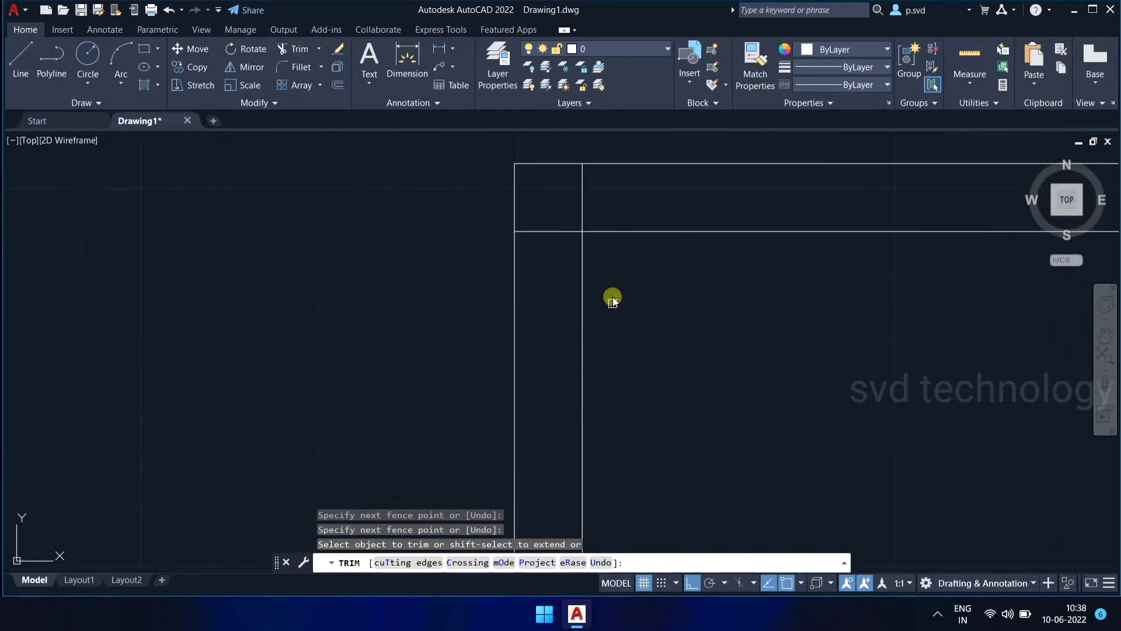
click(608, 193)
click(542, 255)
key(Return)
- Cut the crossing segments inside the central junction to open the cross gap
scroll(731, 336, down, 3)
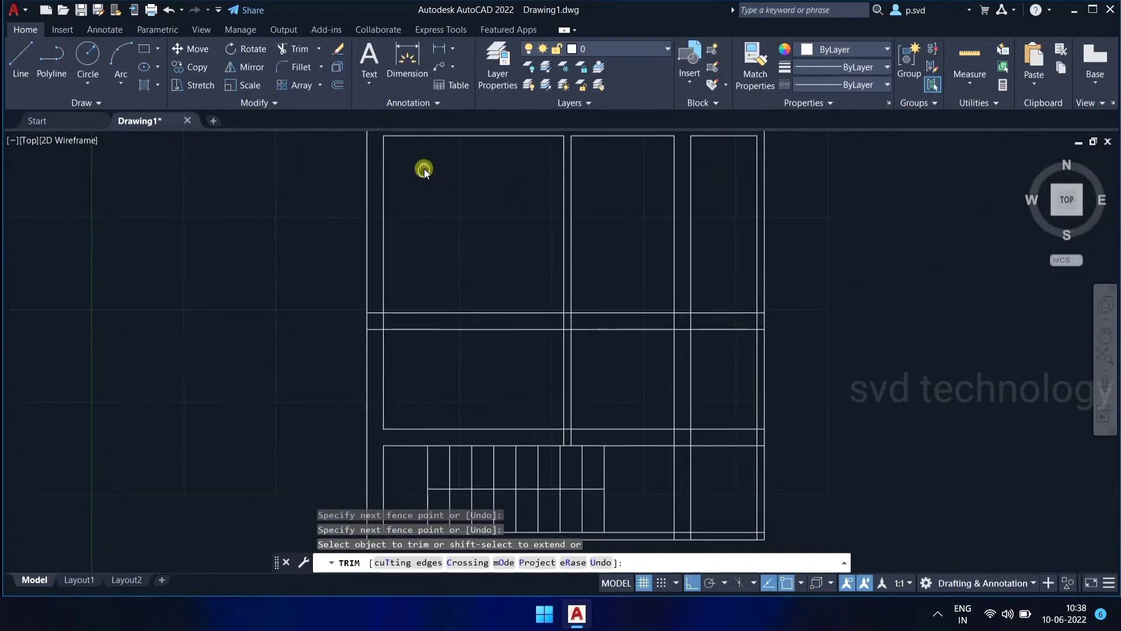
scroll(213, 357, up, 2)
middle_drag(463, 441, 483, 178)
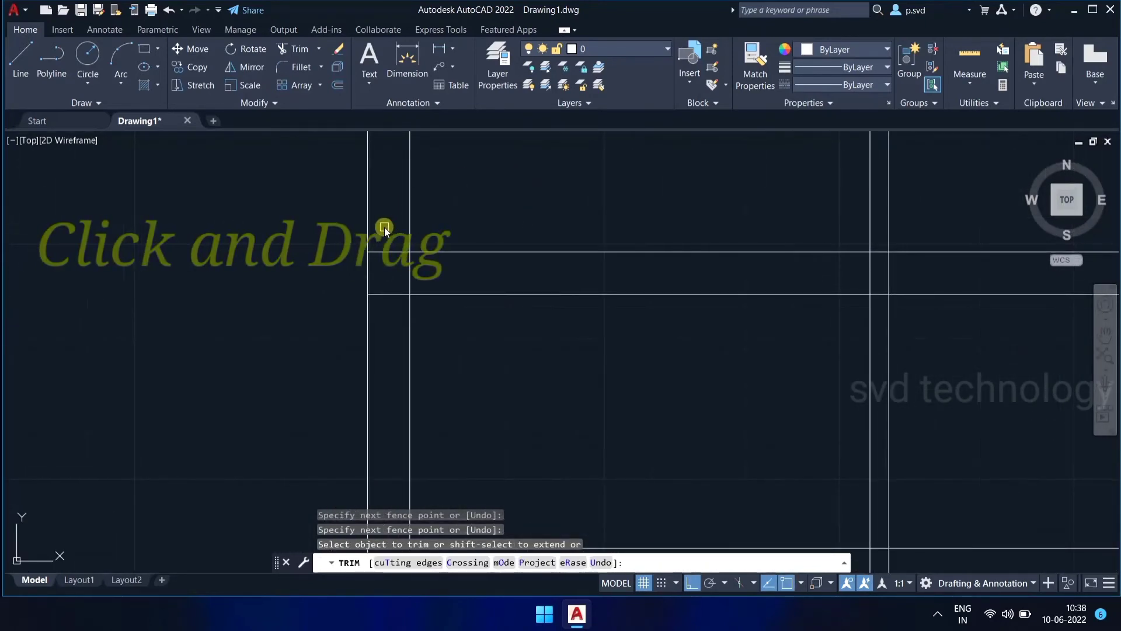
mouse_move(384, 226)
mouse_down()
mouse_move(388, 337)
mouse_move(425, 275)
mouse_up()
scroll(640, 384, down, 2)
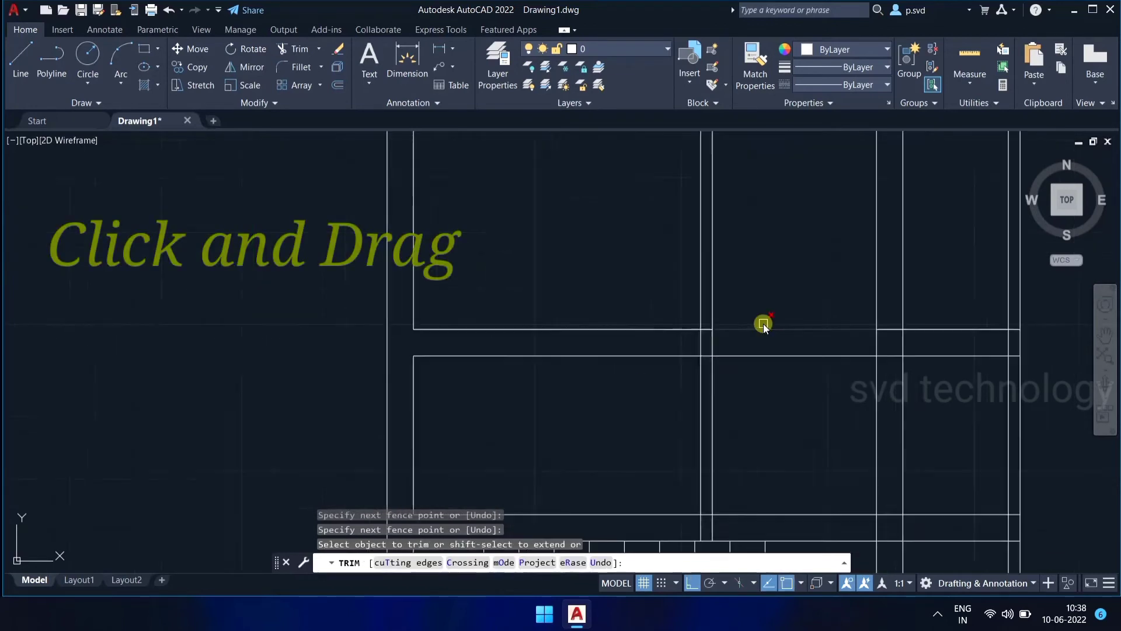
scroll(661, 365, up, 2)
click(661, 365)
click(608, 318)
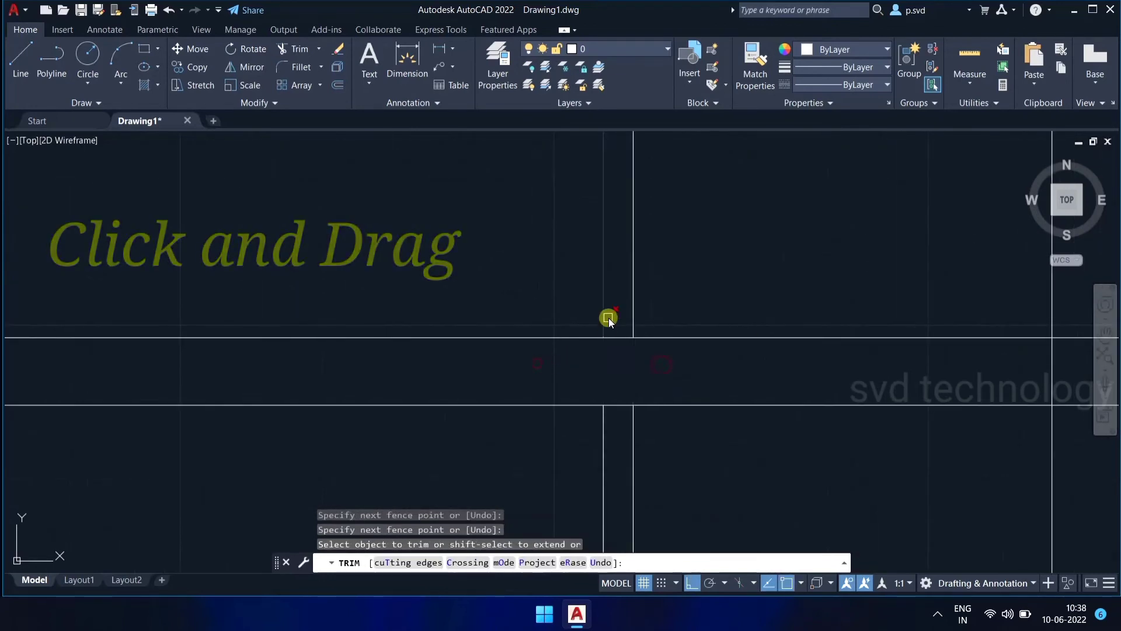
click(616, 403)
- Trim the remaining vertical segments crossing the gap
scroll(958, 358, down, 2)
scroll(958, 366, up, 2)
click(889, 380)
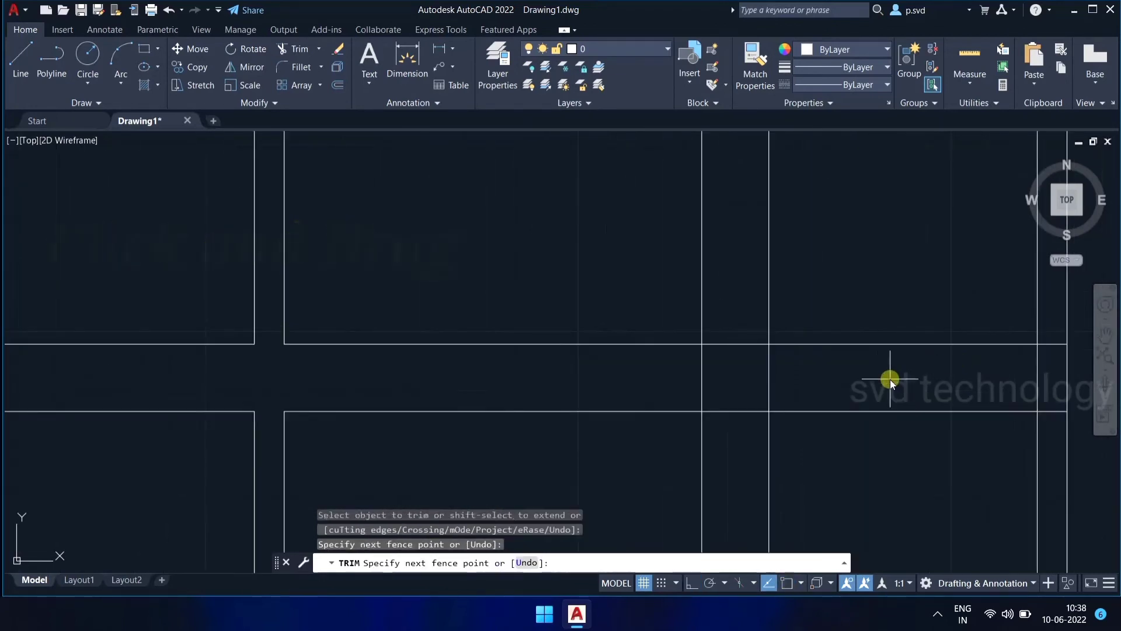
click(561, 394)
mouse_move(718, 359)
mouse_down()
mouse_move(726, 303)
mouse_move(727, 321)
mouse_up()
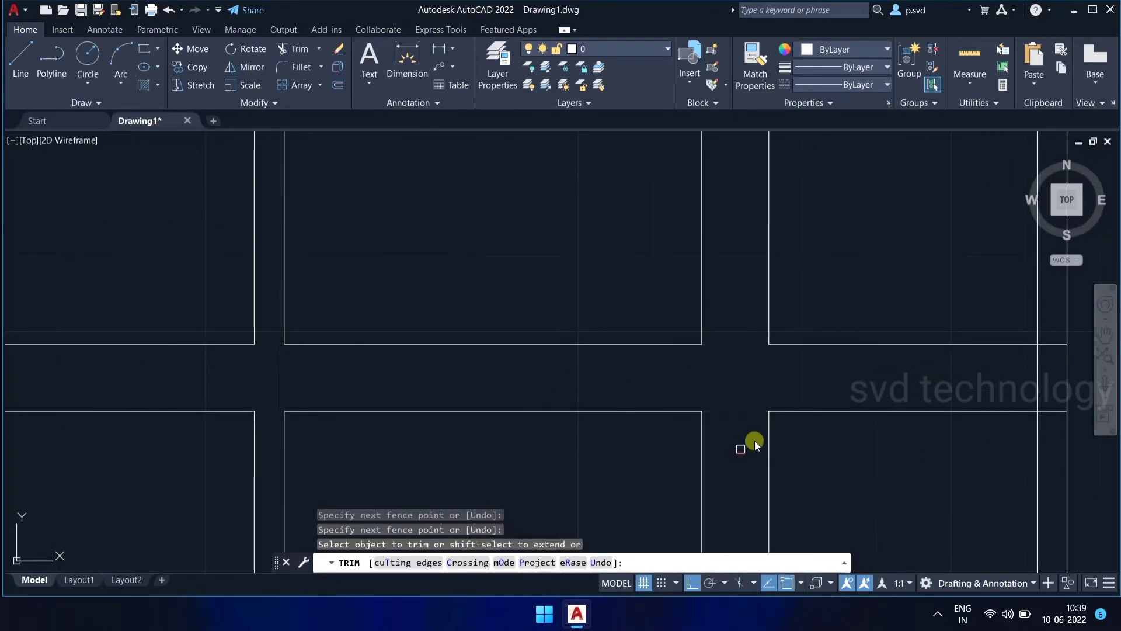
scroll(903, 453, down, 2)
scroll(903, 454, down, 2)
scroll(663, 192, up, 2)
scroll(378, 290, up, 2)
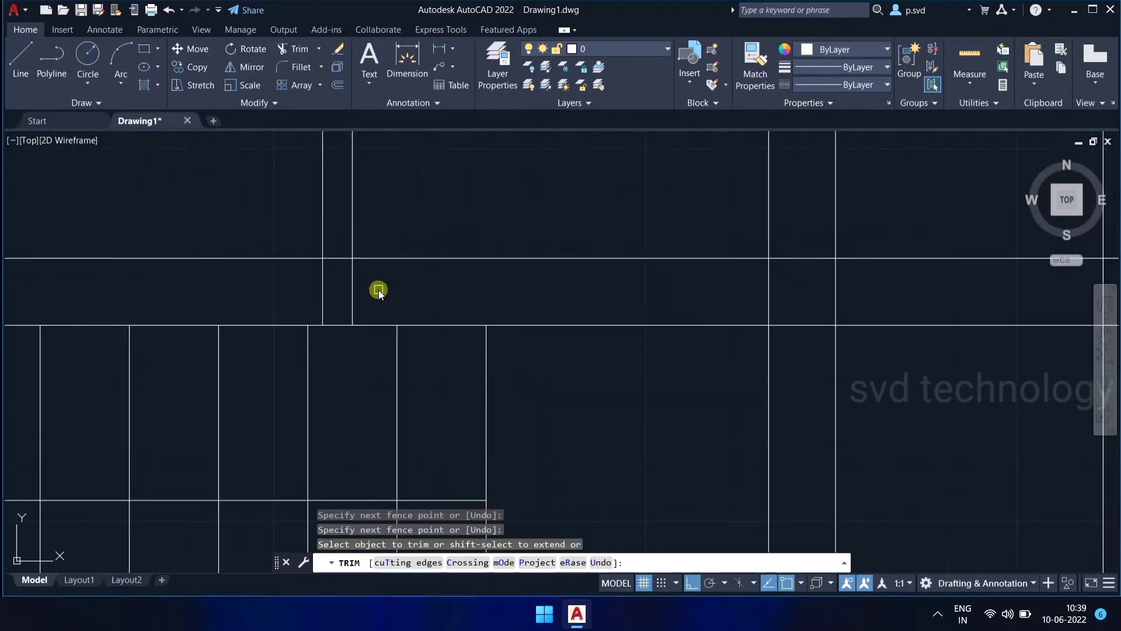
drag(913, 293, 664, 322)
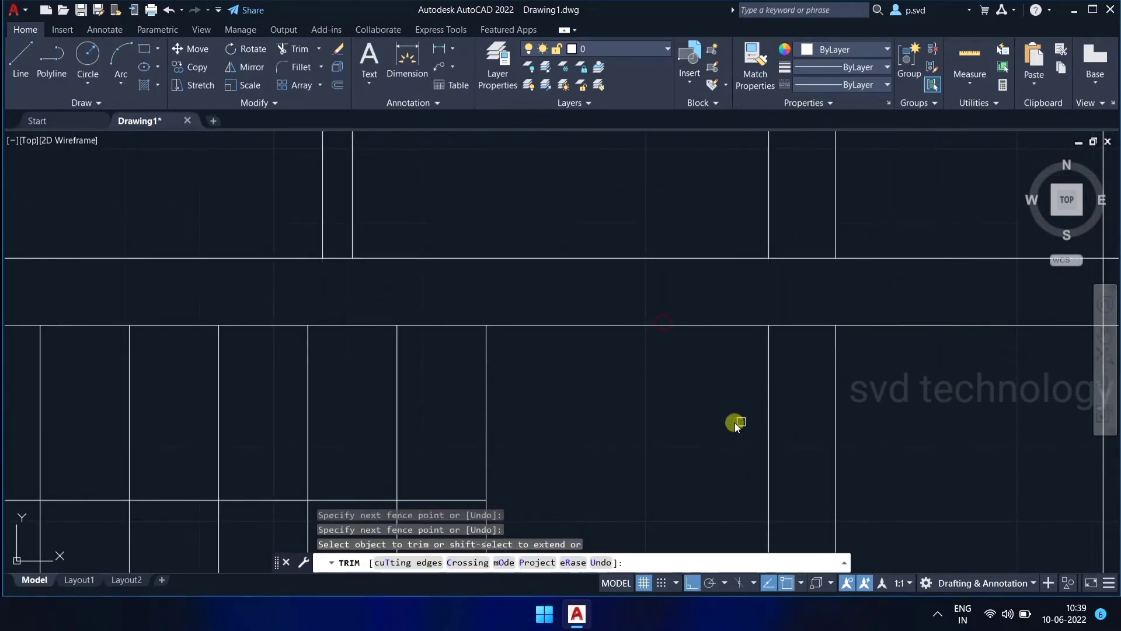
scroll(959, 447, down, 5)
scroll(576, 365, down, 3)
scroll(482, 332, up, 3)
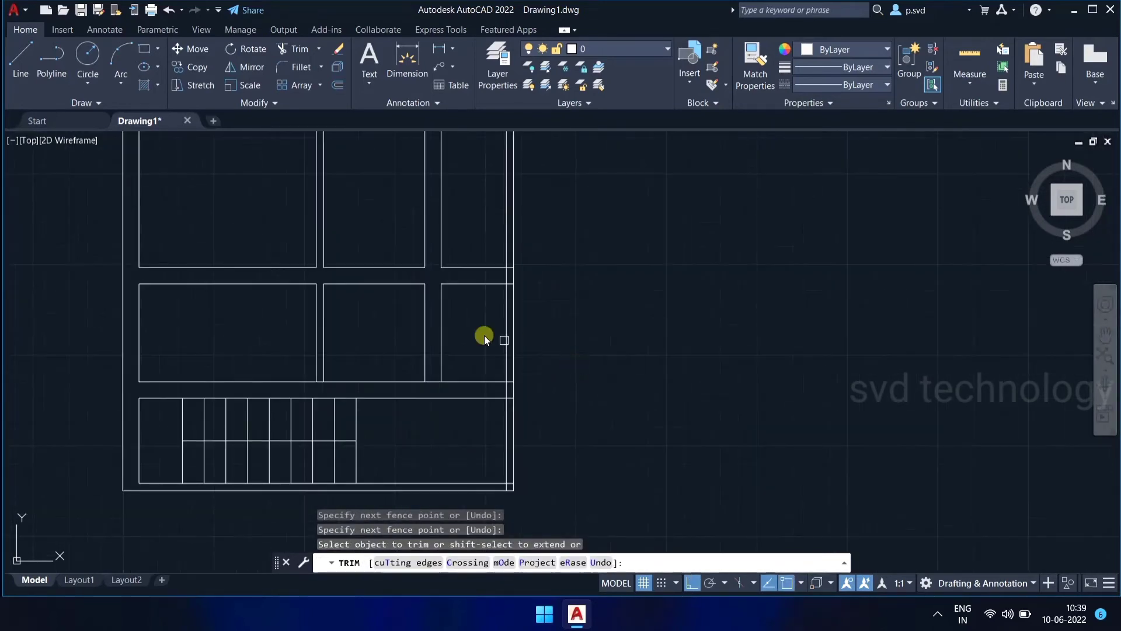
- Trim the right pane's gap-side edges and the two horizontal lines at the right wall
drag(460, 325, 377, 326)
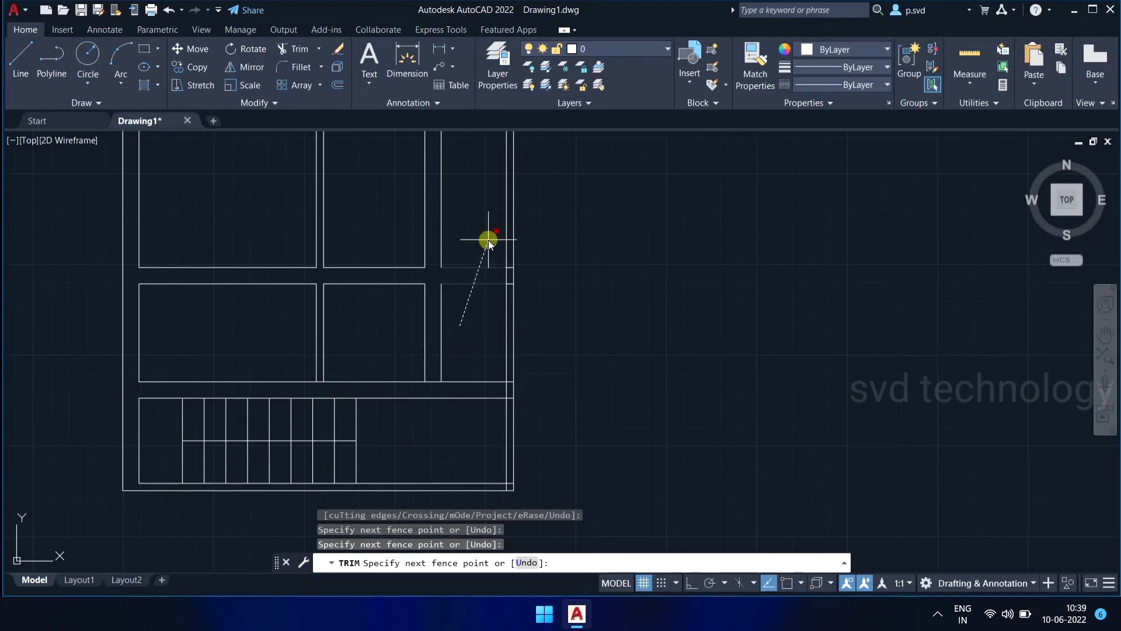
drag(378, 326, 488, 240)
scroll(610, 292, up, 5)
scroll(795, 298, down, 2)
scroll(671, 268, up, 2)
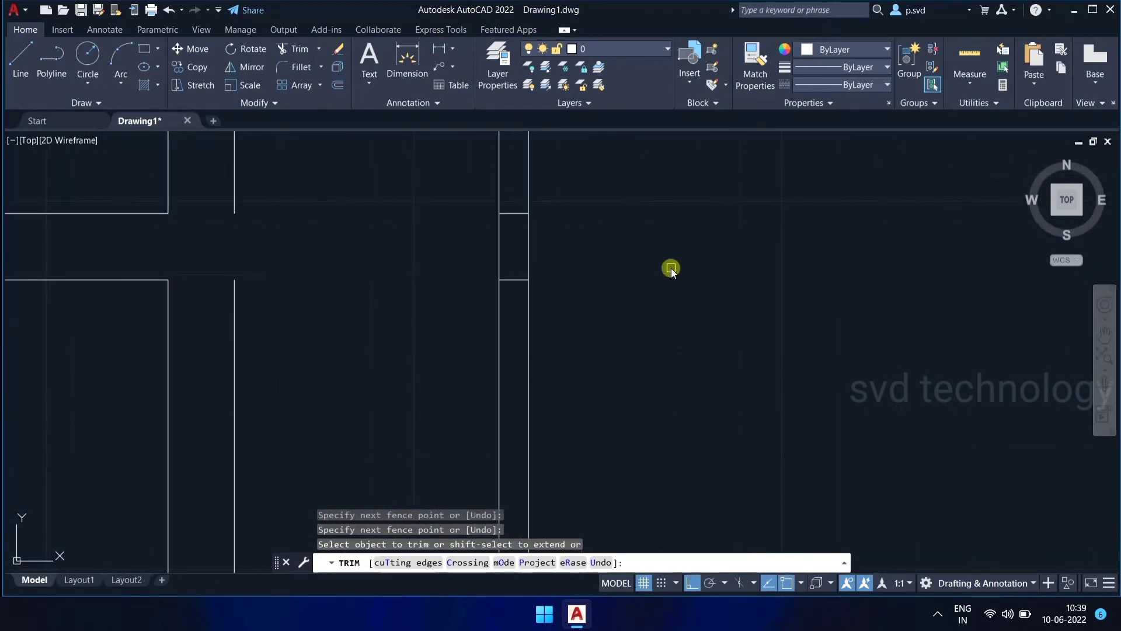
drag(511, 192, 509, 304)
scroll(696, 350, down, 2)
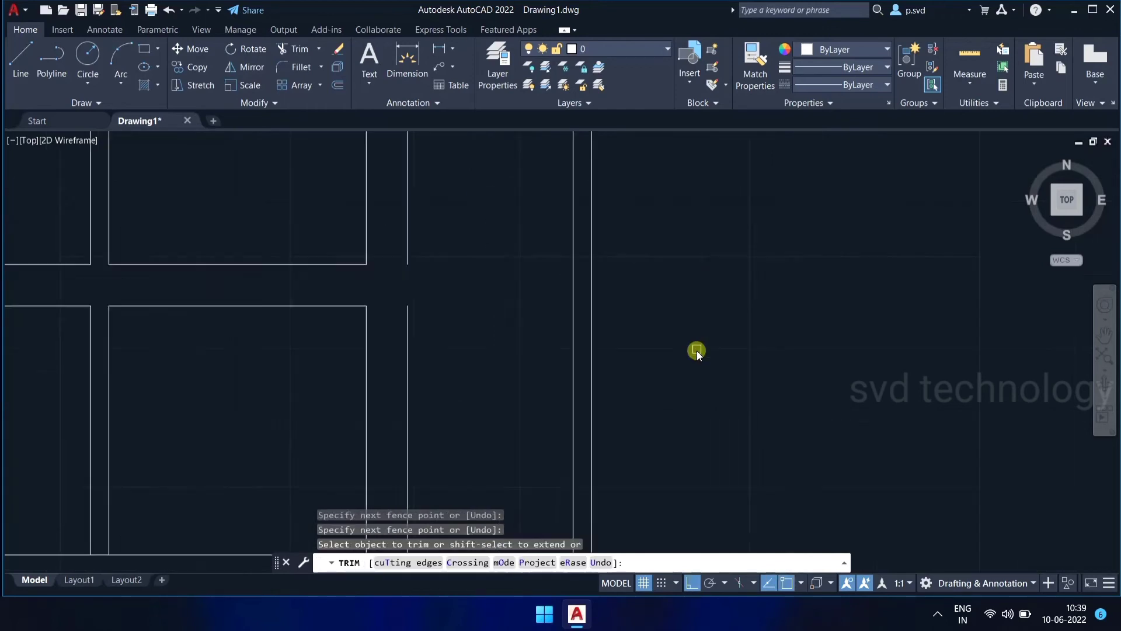
scroll(696, 350, down, 3)
scroll(828, 199, up, 2)
scroll(818, 204, up, 3)
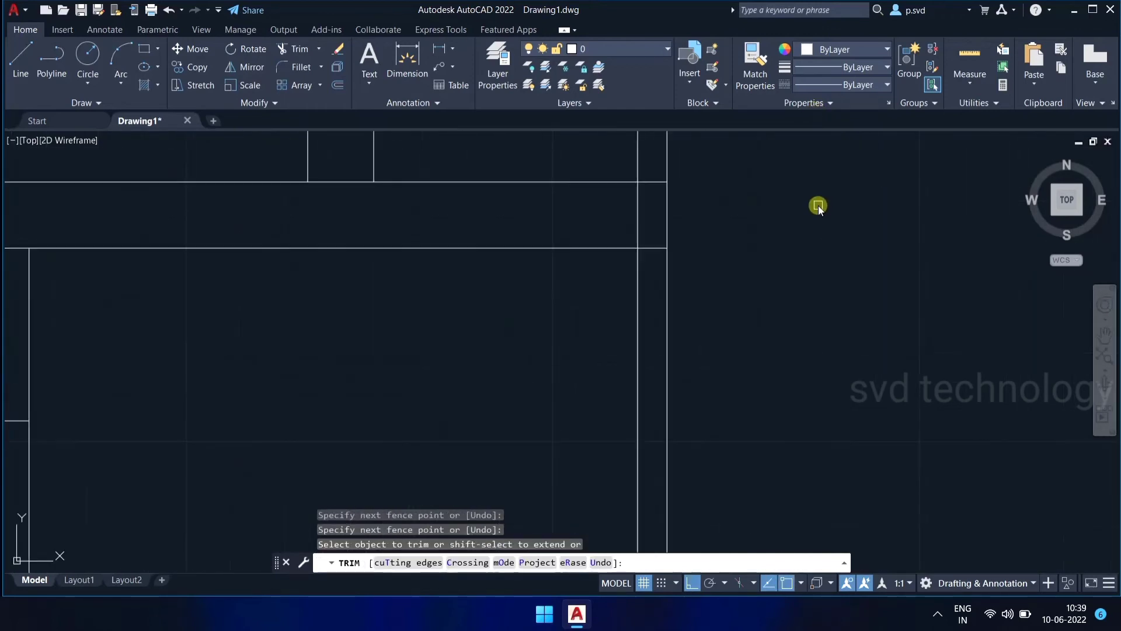
click(659, 170)
click(645, 275)
- Draw two short verticals from the lower to the upper horizontal line under the right pane's sides
key(Return)
scroll(675, 279, down, 3)
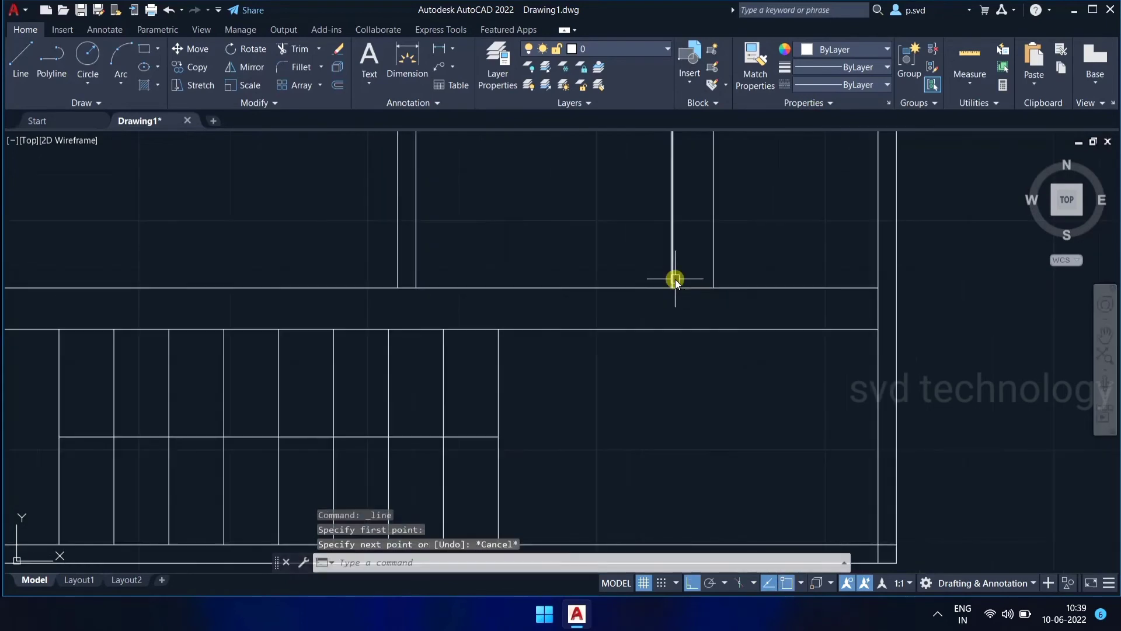
text(l)
key(Return)
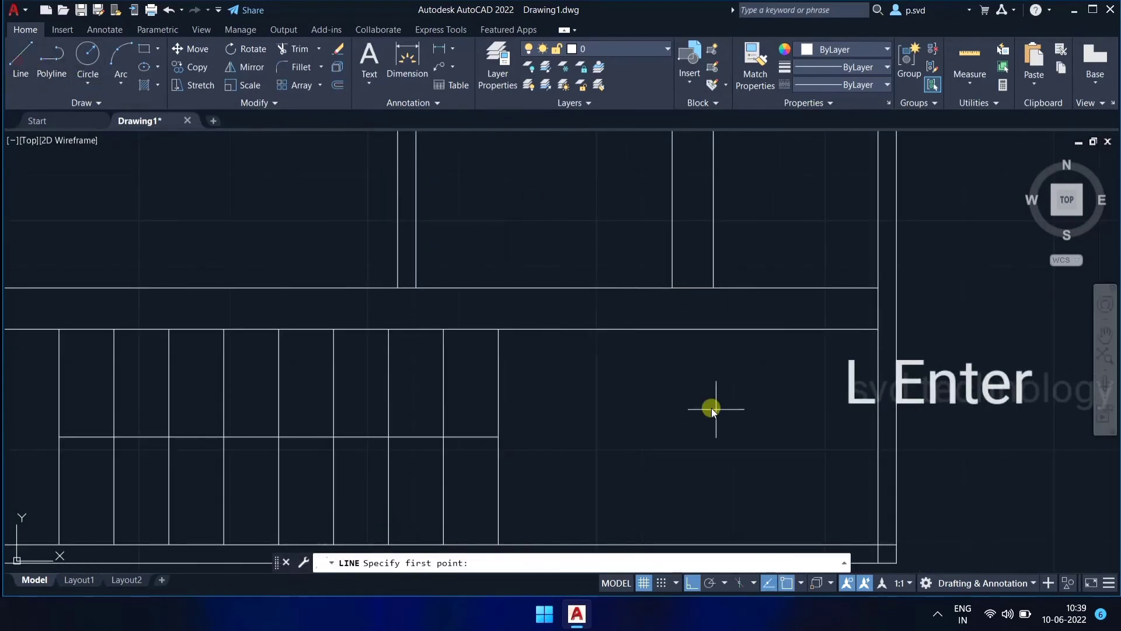
click(673, 327)
click(672, 286)
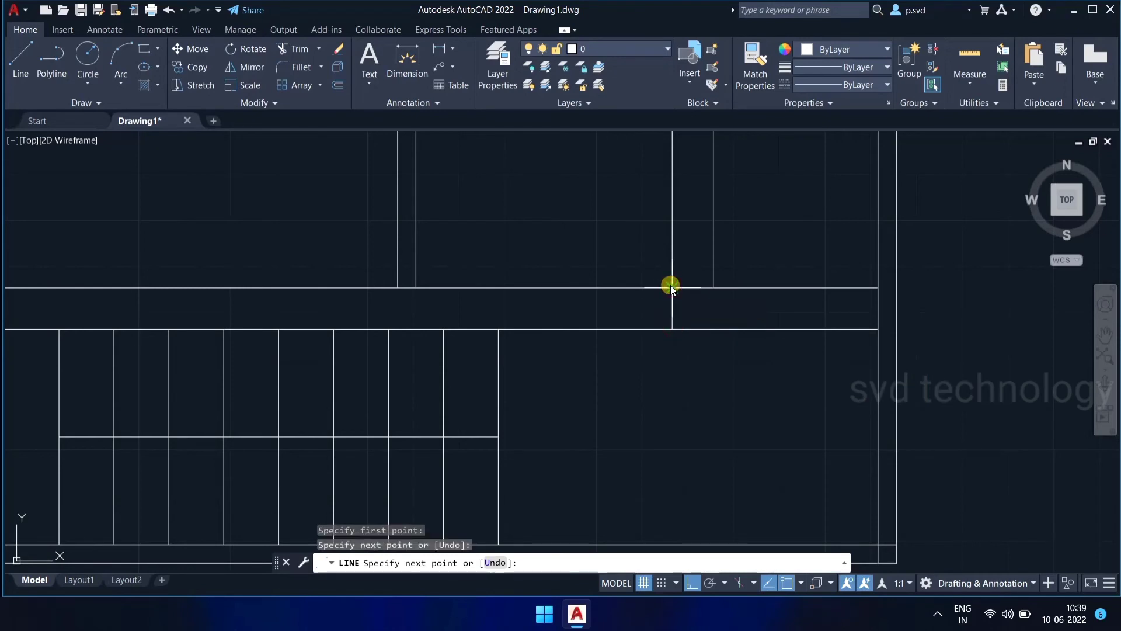
key(Escape)
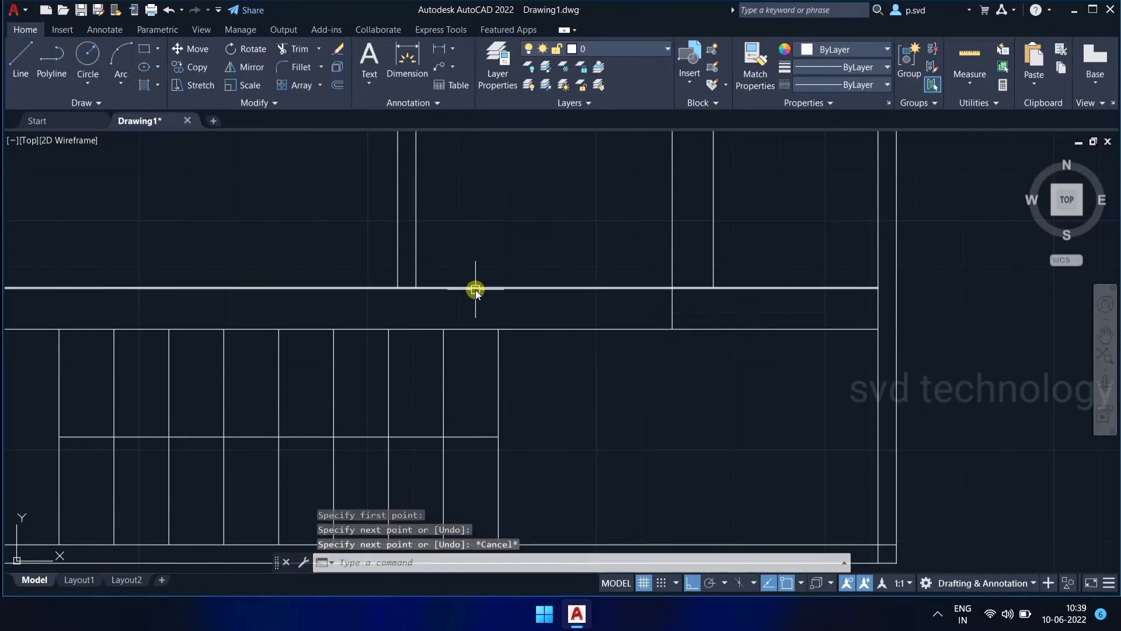
key(Return)
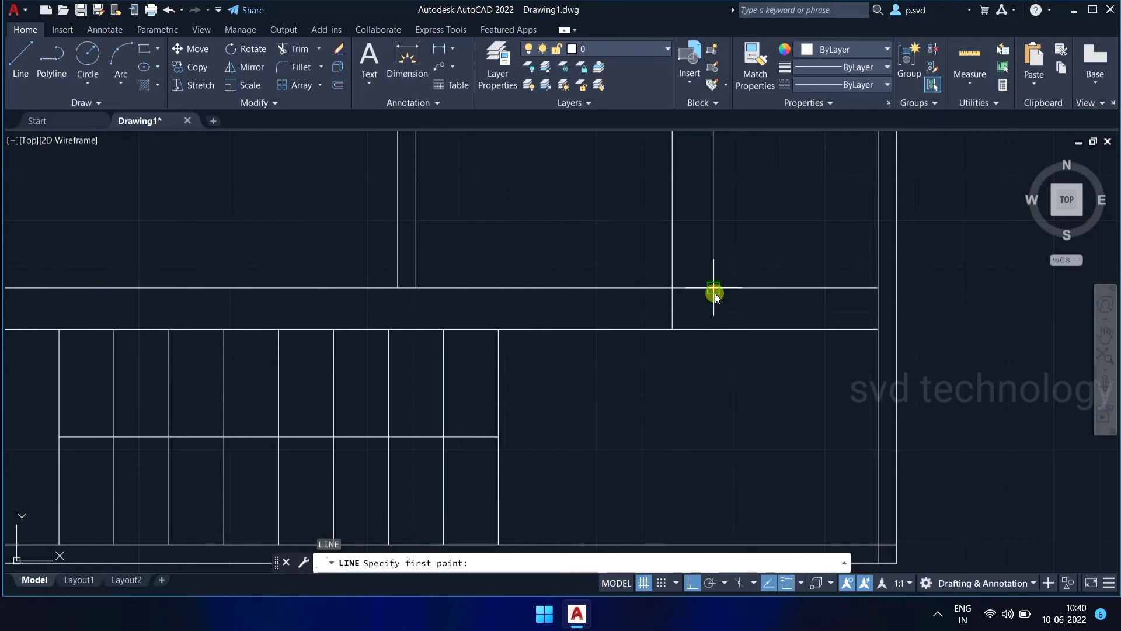
click(714, 328)
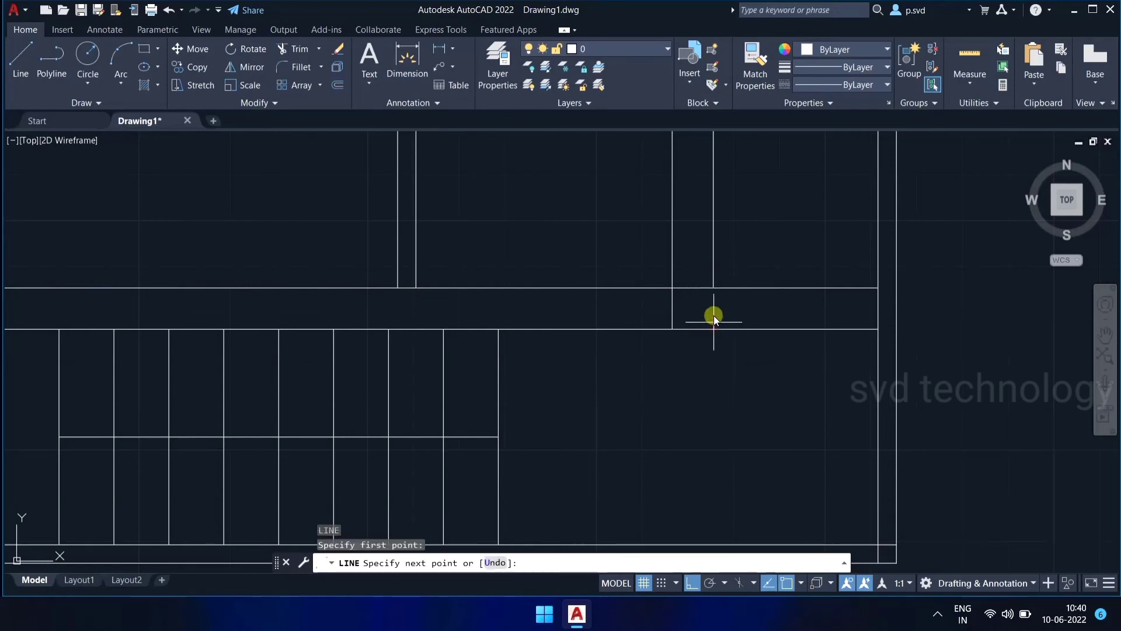
click(712, 286)
key(Escape)
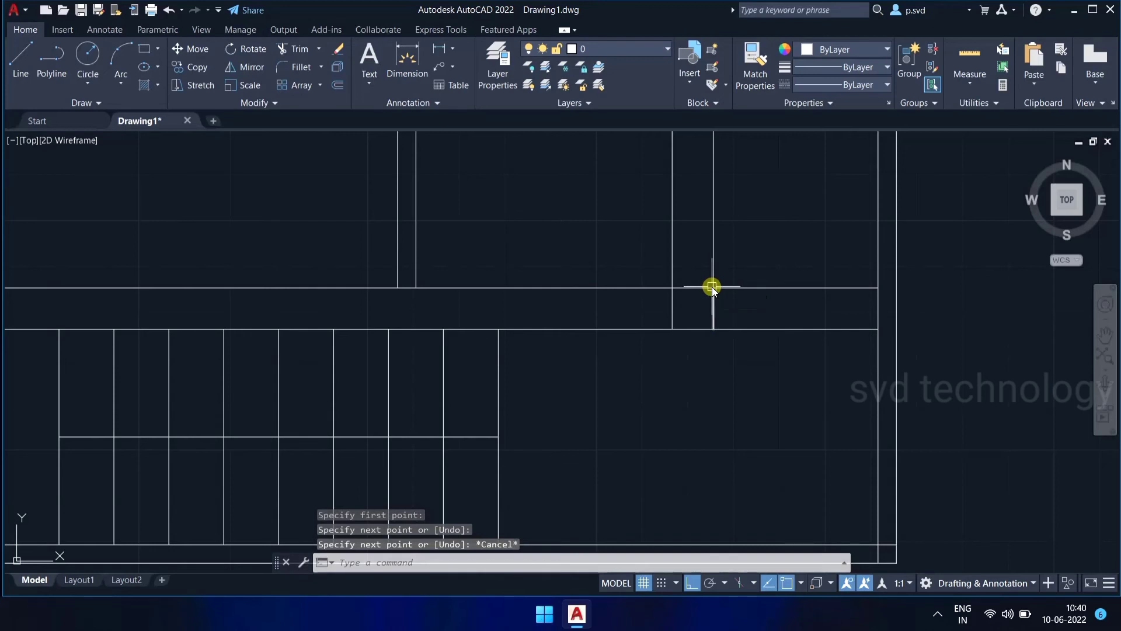
click(298, 49)
- Finish the pending trim fences across the new vertical lines
scroll(552, 268, up, 4)
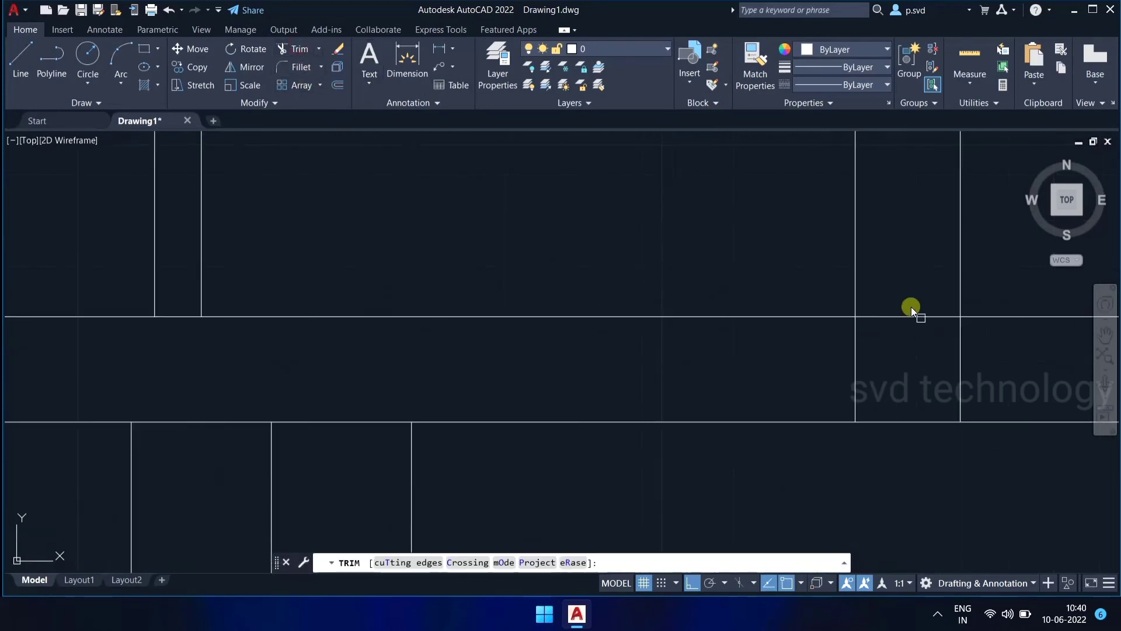
click(894, 287)
key(Return)
click(1075, 314)
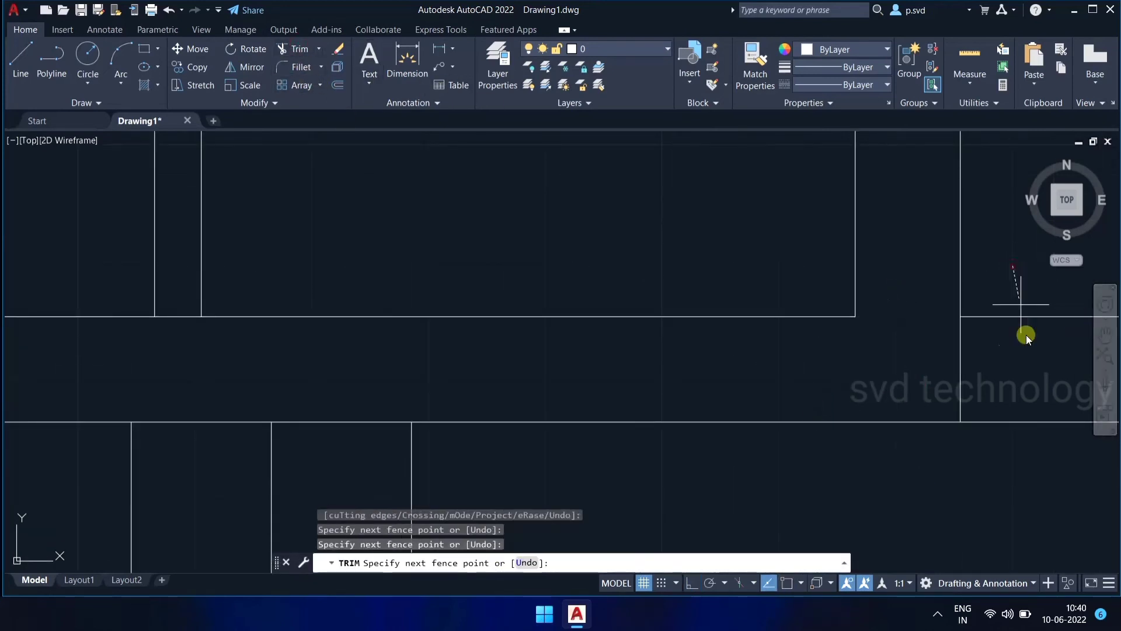
key(Return)
- Draw a vertical line up from the wall endpoint on the right-side panes
scroll(1051, 499, down, 3)
scroll(1051, 500, down, 2)
middle_drag(1051, 500, 613, 494)
scroll(646, 432, up, 2)
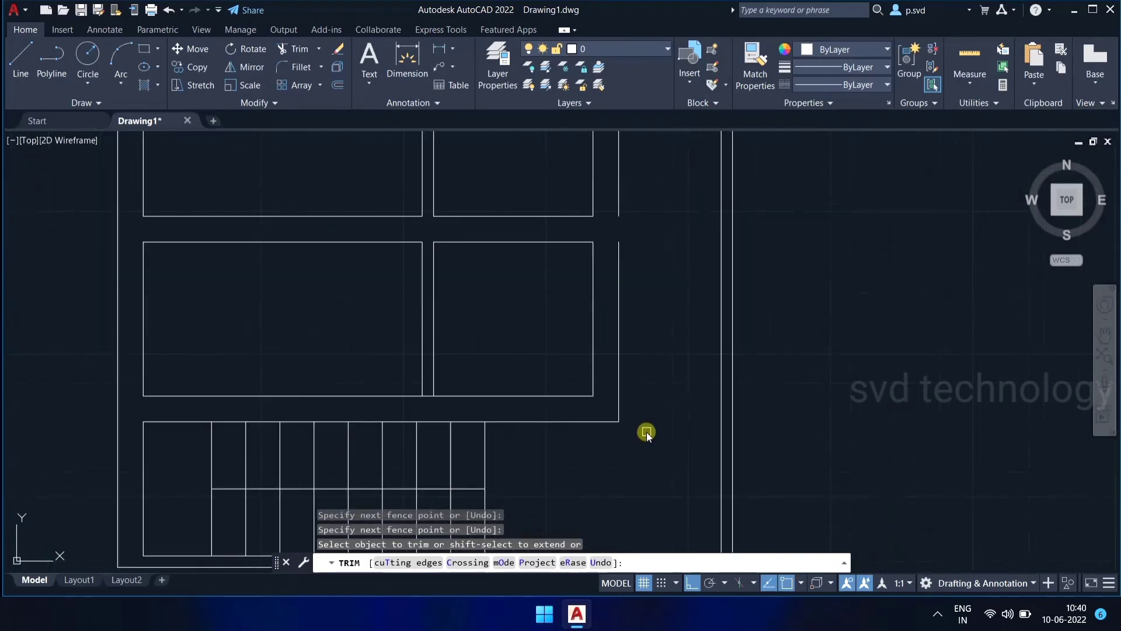
scroll(662, 289, up, 2)
scroll(662, 289, up, 2)
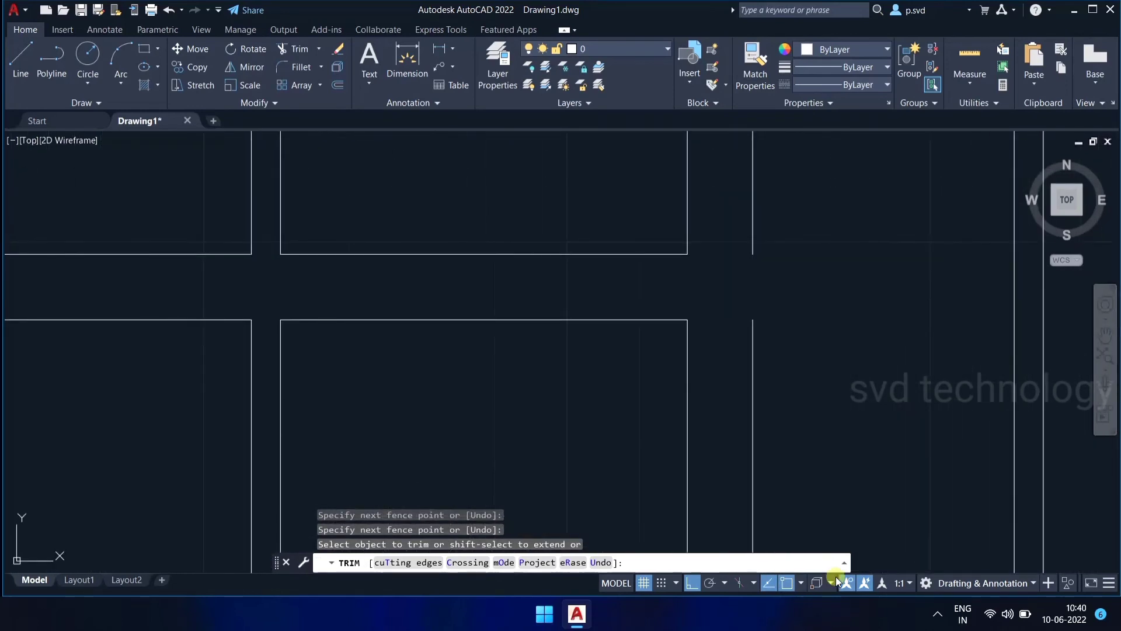
click(23, 57)
click(752, 320)
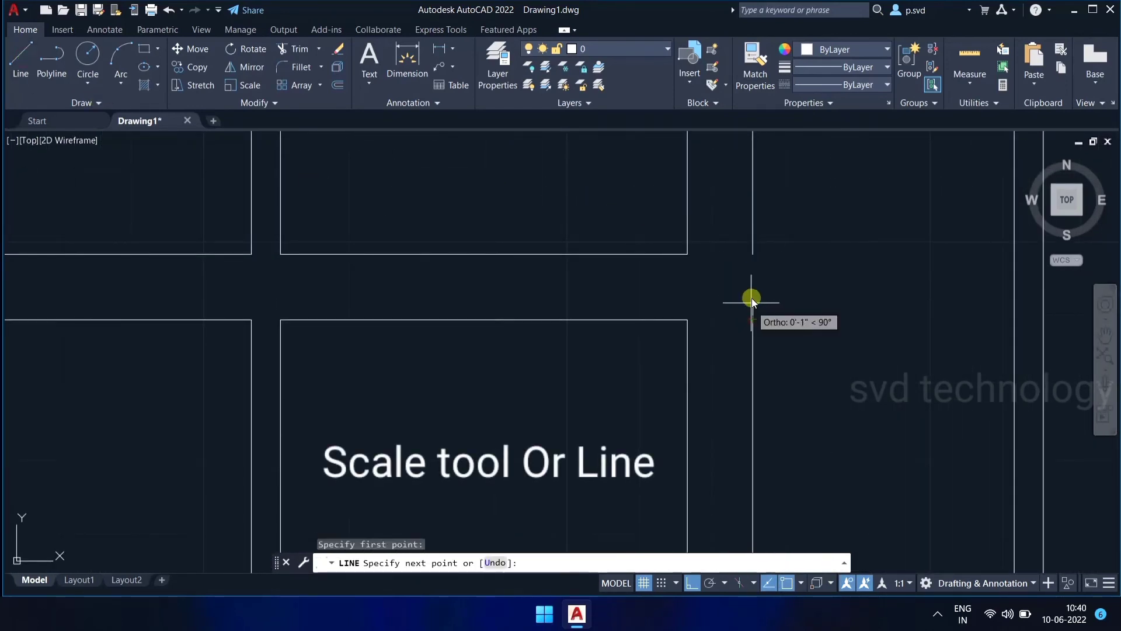
click(753, 252)
key(Escape)
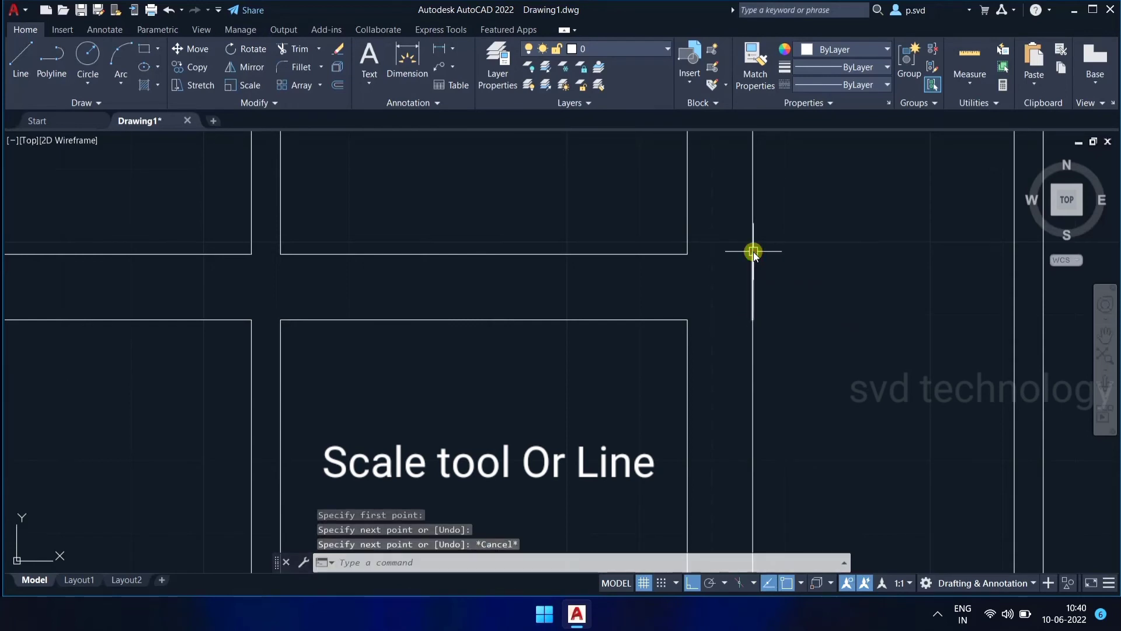
- Erase the two unwanted vertical lines with a crossing selection
scroll(801, 328, down, 2)
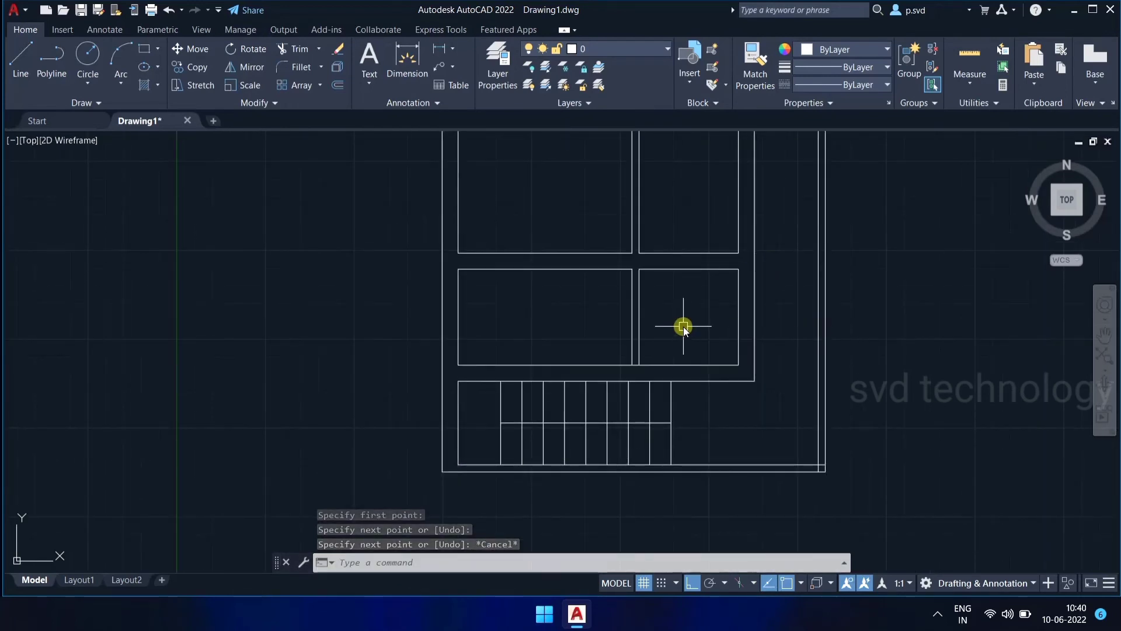
scroll(682, 330, up, 2)
scroll(684, 326, up, 2)
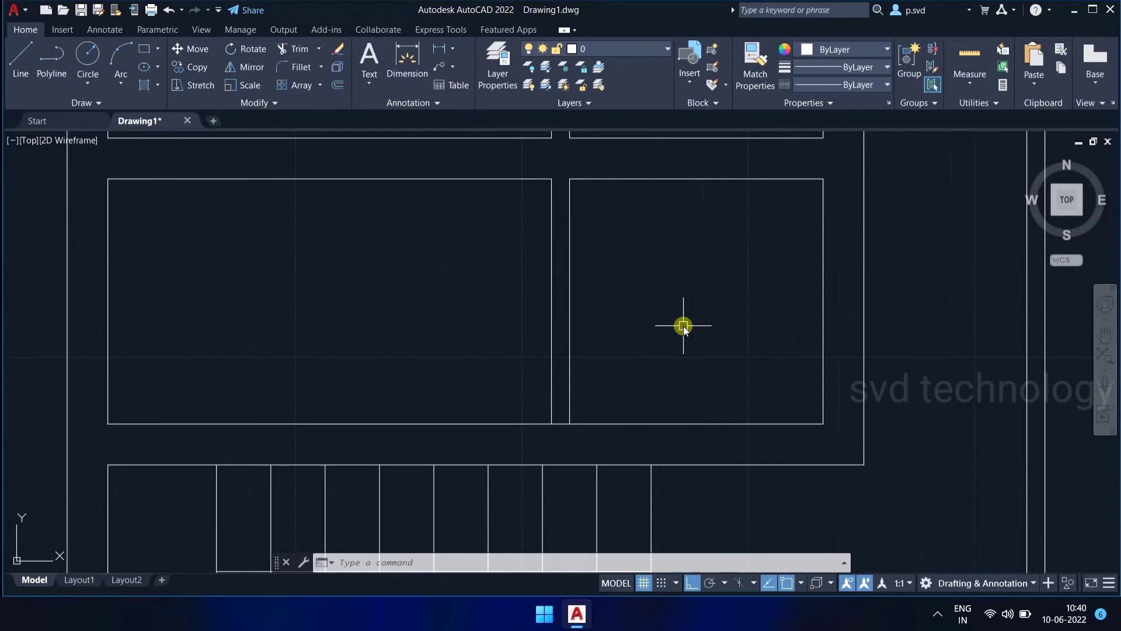
click(633, 283)
click(537, 285)
key(Delete)
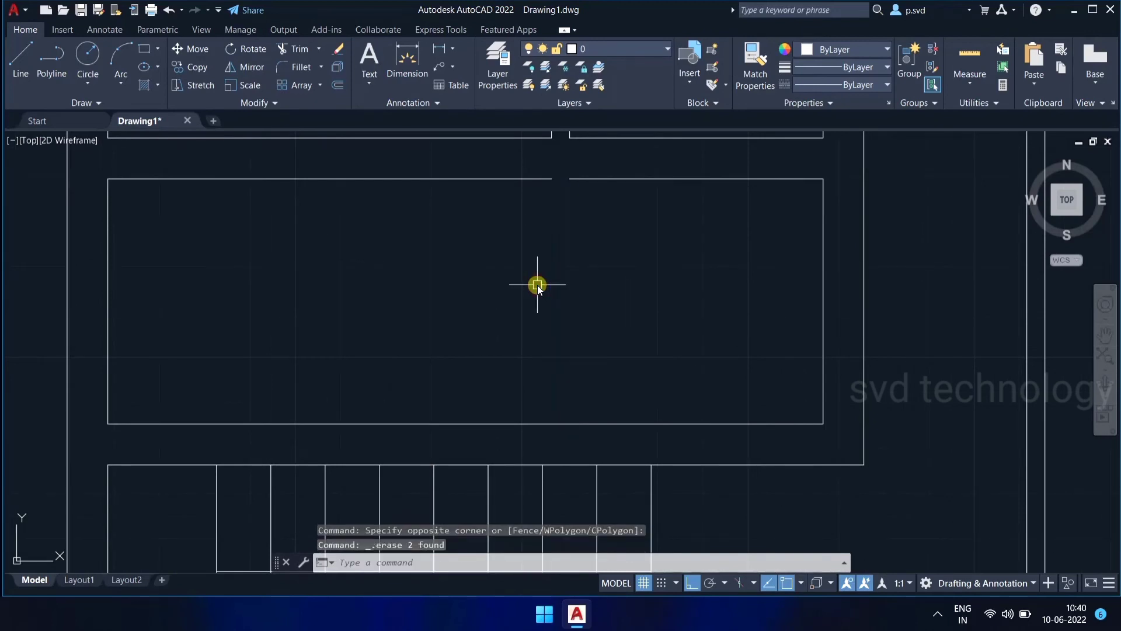
- Start a line and cancel it, leaving nothing new drawn
click(21, 64)
scroll(514, 409, up, 2)
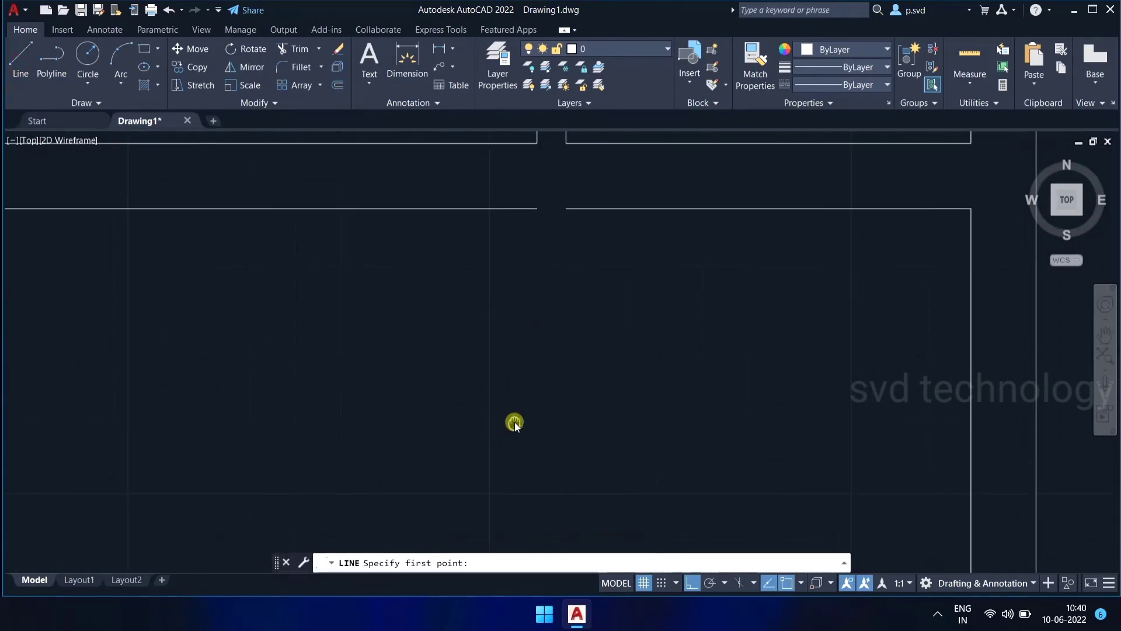
scroll(552, 293, down, 2)
scroll(564, 185, up, 3)
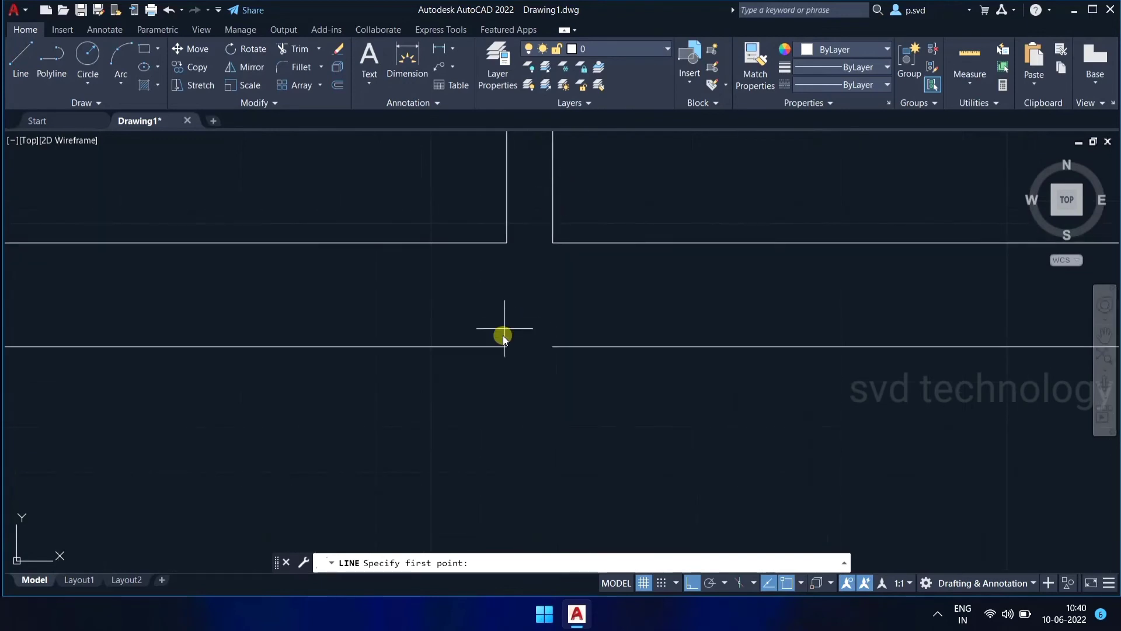
click(551, 349)
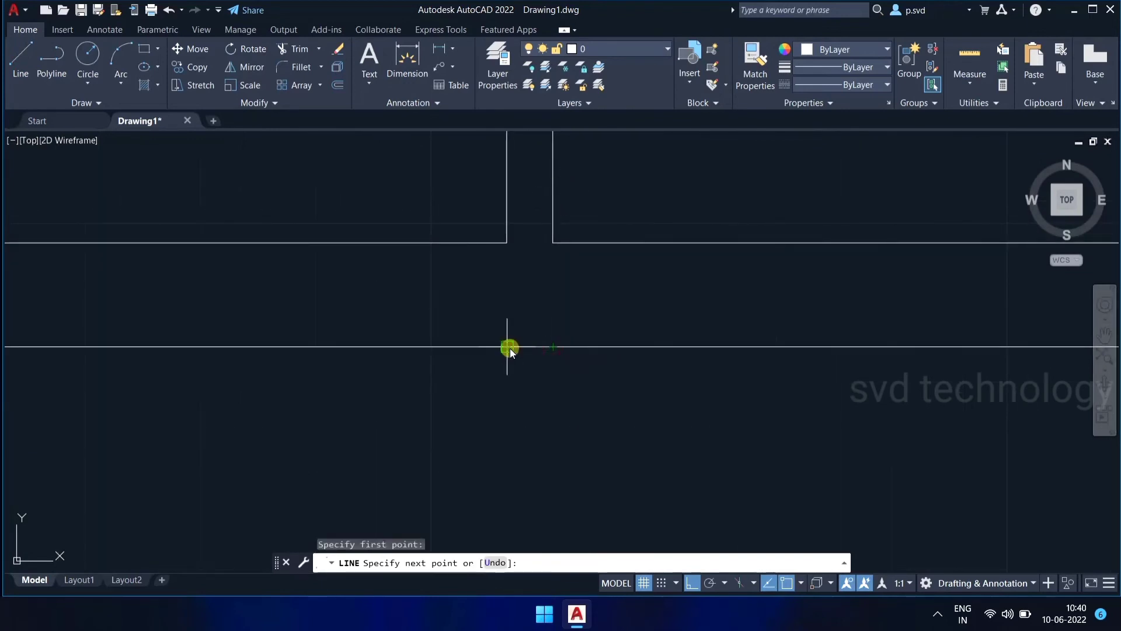
click(516, 349)
key(Escape)
scroll(518, 349, down, 3)
scroll(520, 357, down, 8)
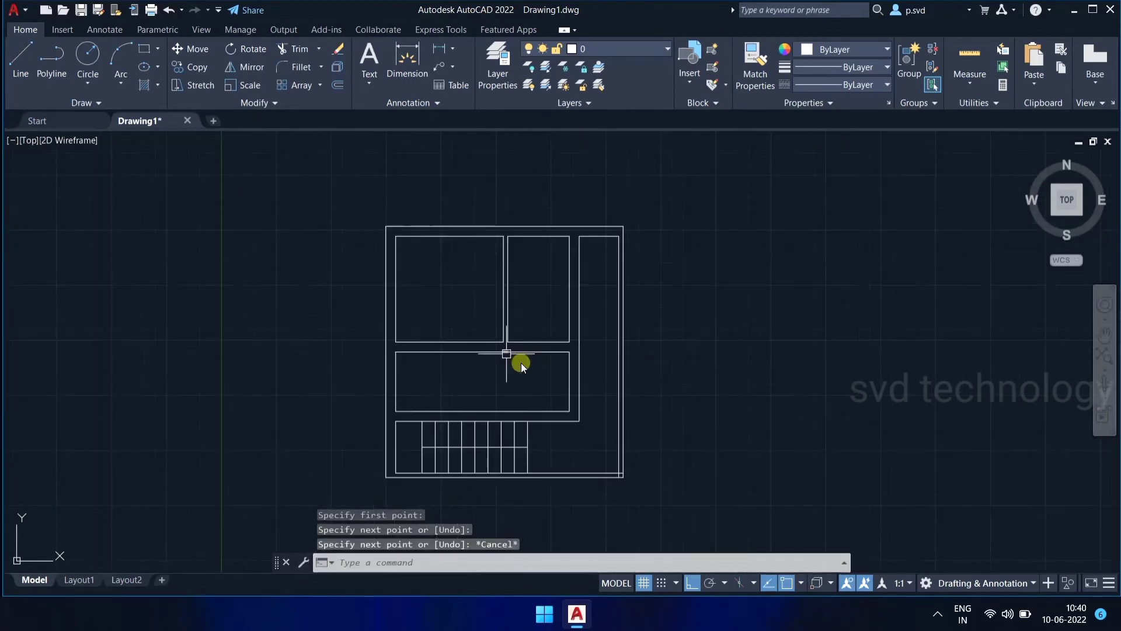
key(space)
scroll(728, 350, up, 2)
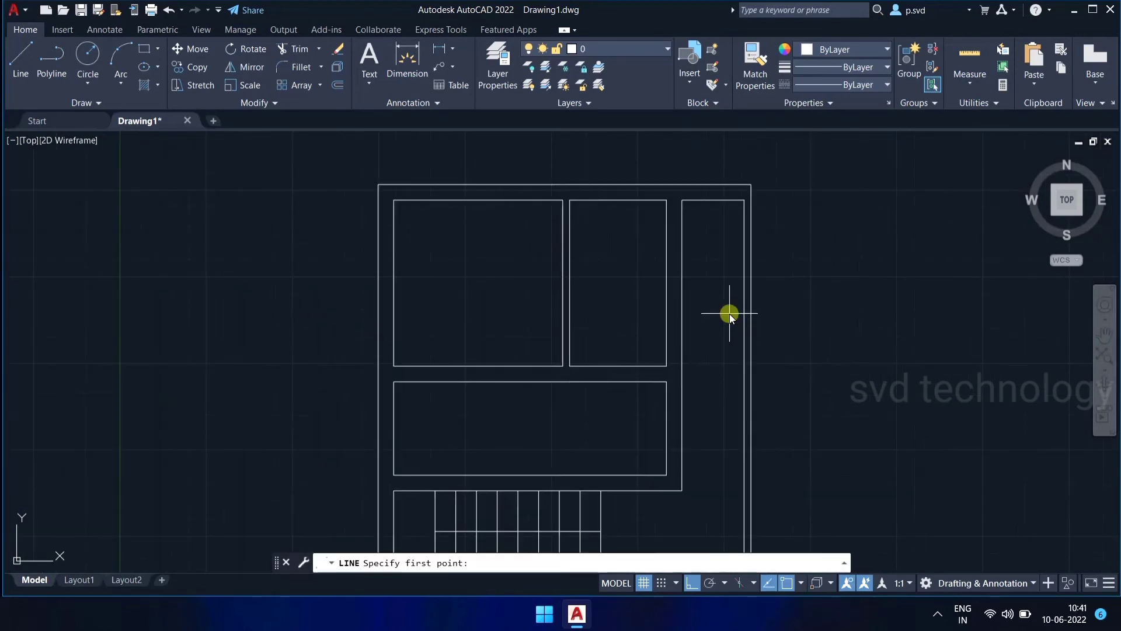
key(Escape)
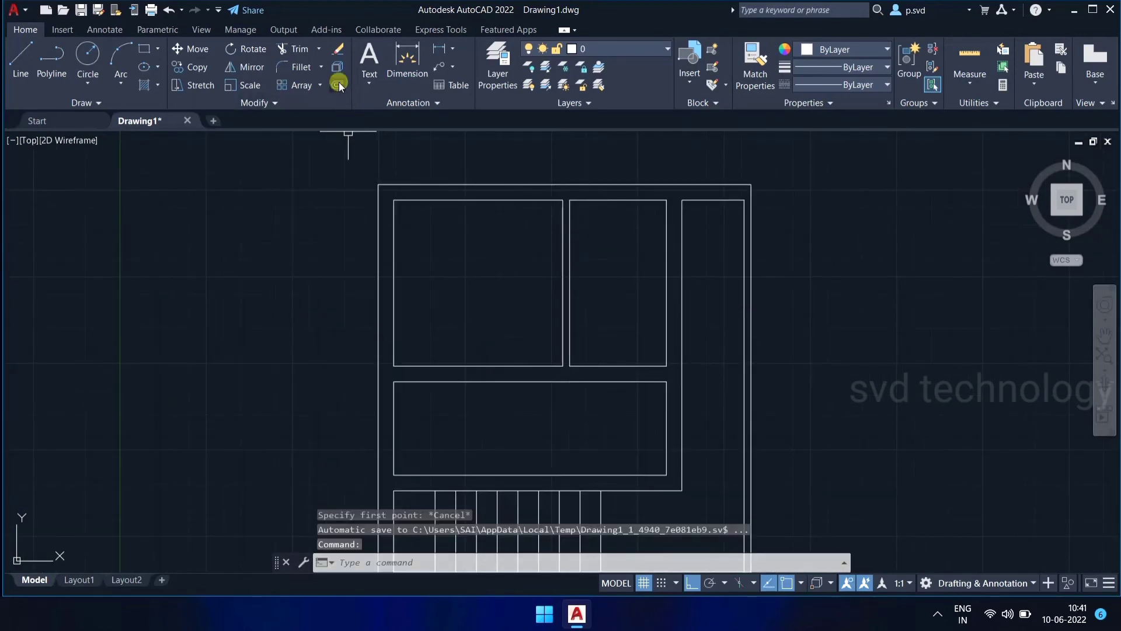
- Offset the right-hand strip's top line 6' downward
text(o)
key(Return)
text(6')
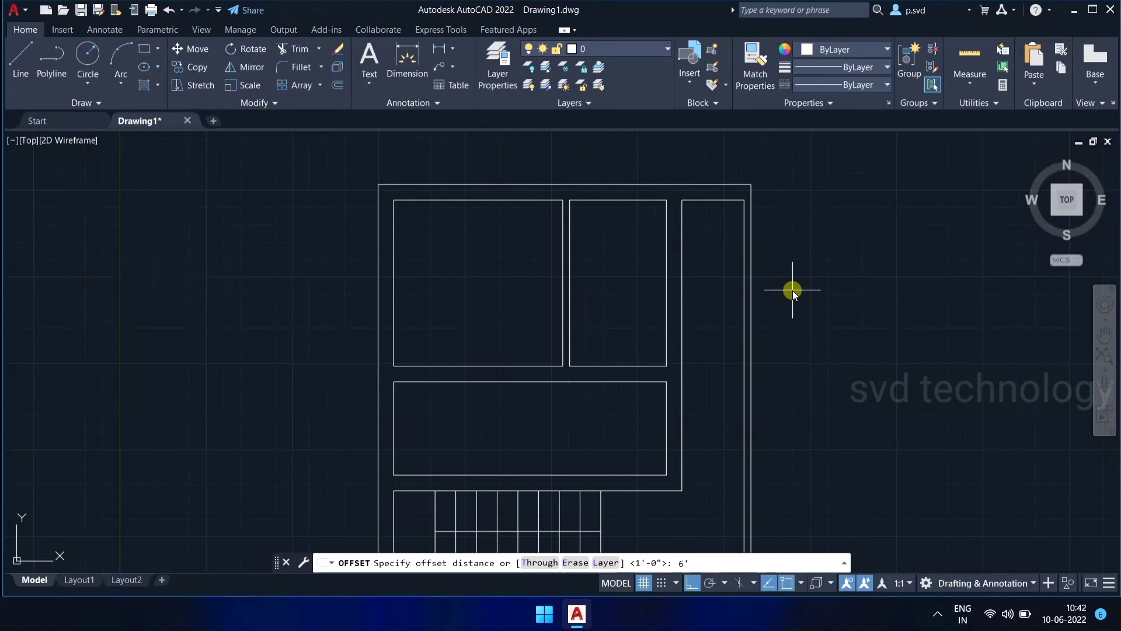
key(Return)
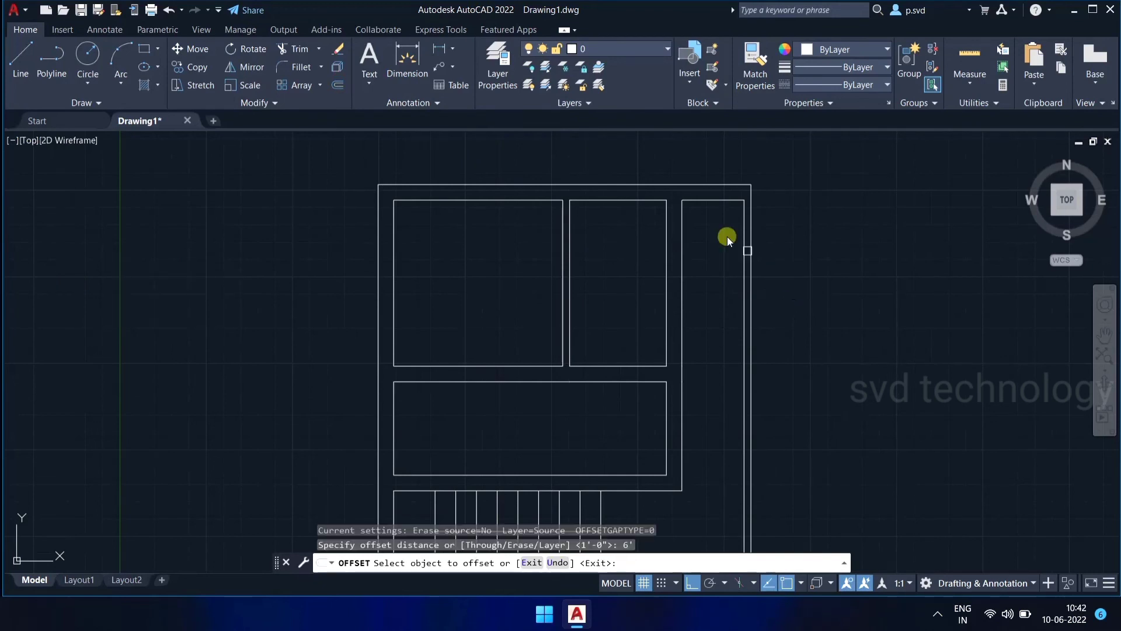
click(703, 202)
click(717, 323)
scroll(717, 323, up, 3)
scroll(717, 322, up, 3)
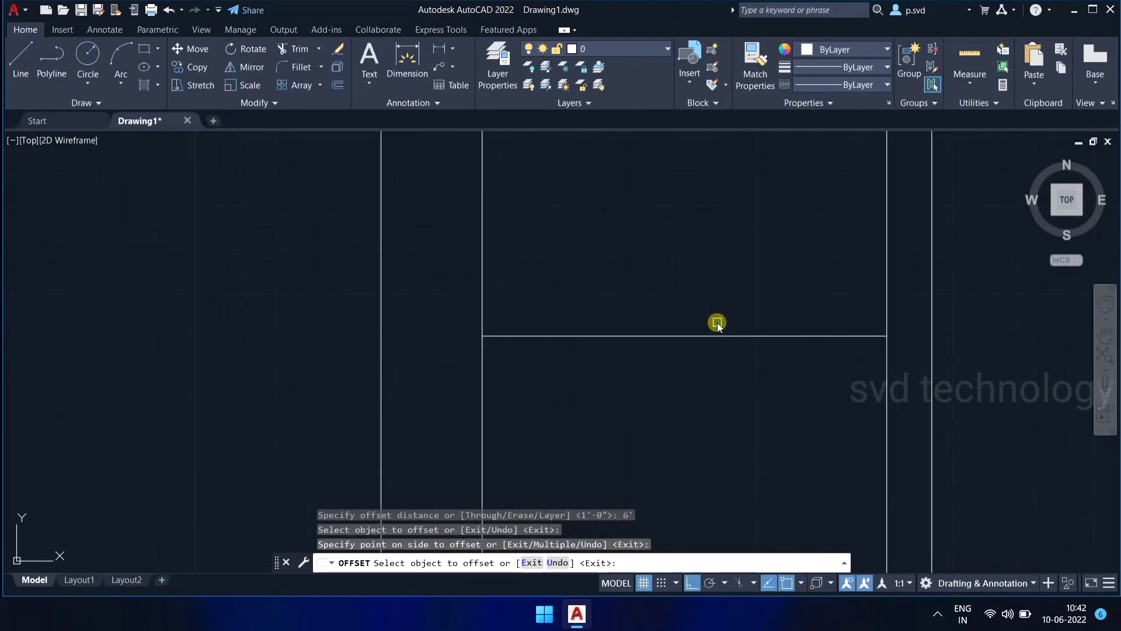
- Draw a short vertical tick across the new line and trim the part left of it
click(17, 70)
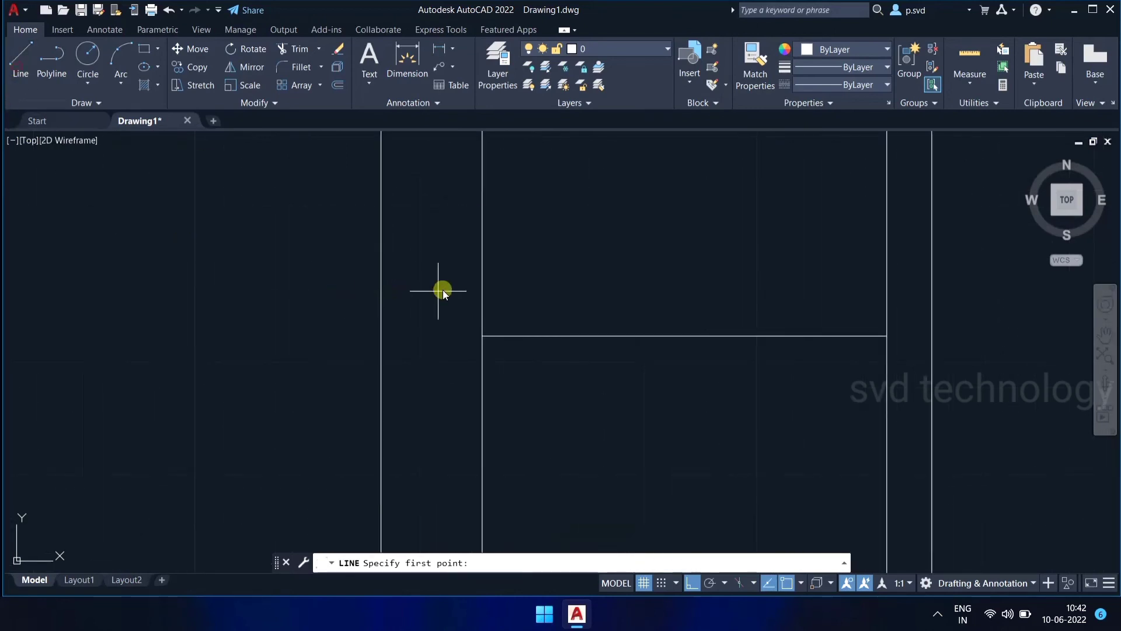
click(612, 304)
click(610, 361)
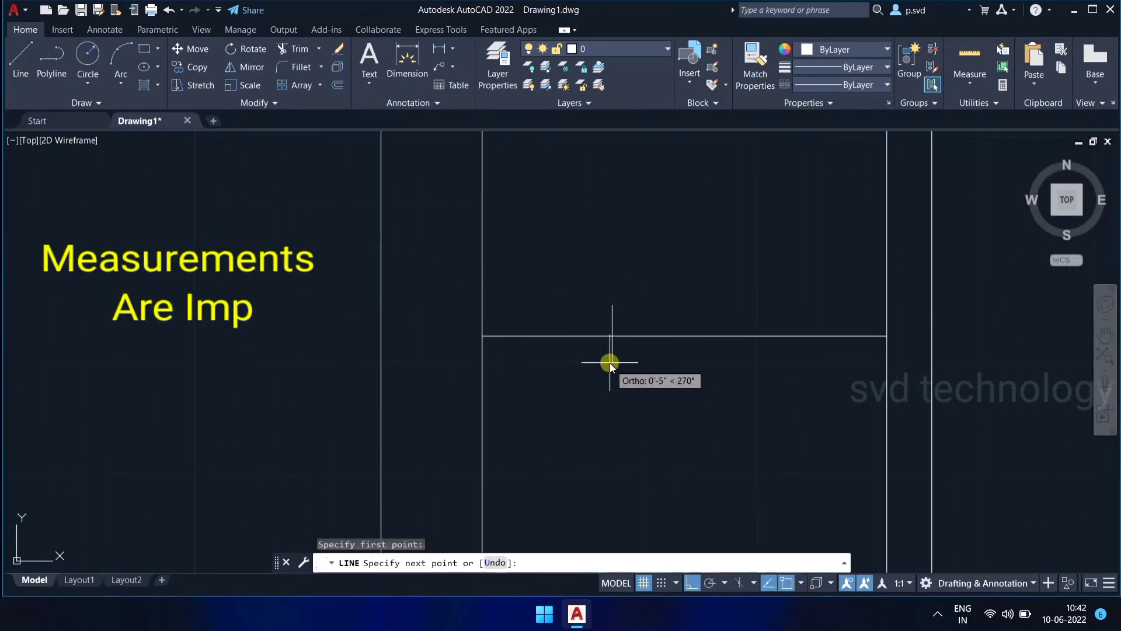
key(Escape)
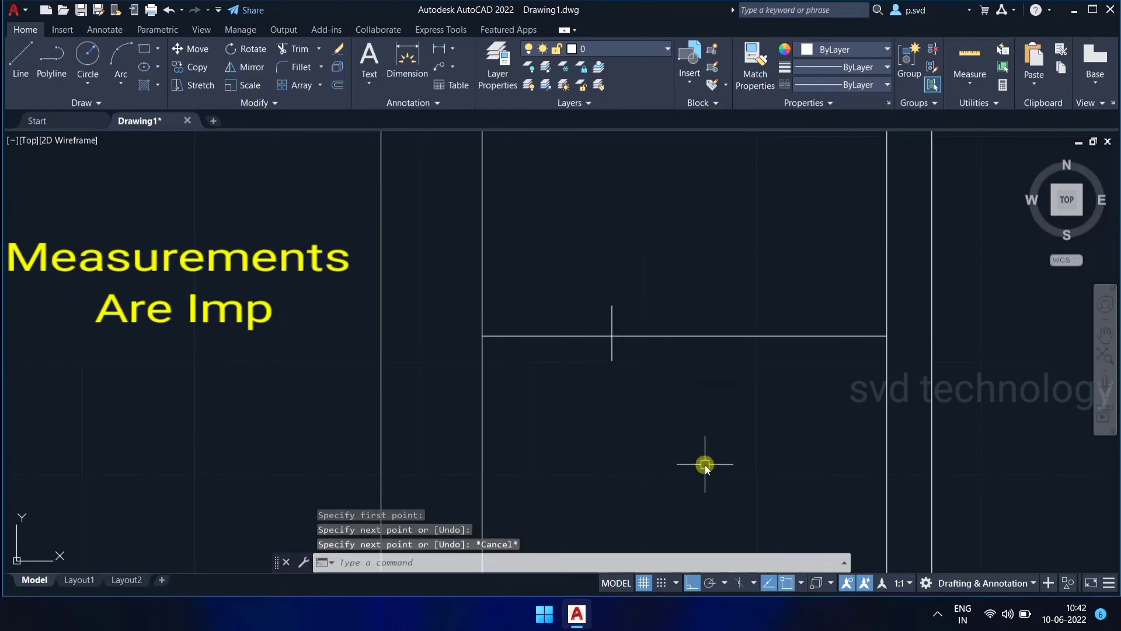
click(293, 51)
drag(538, 266, 554, 442)
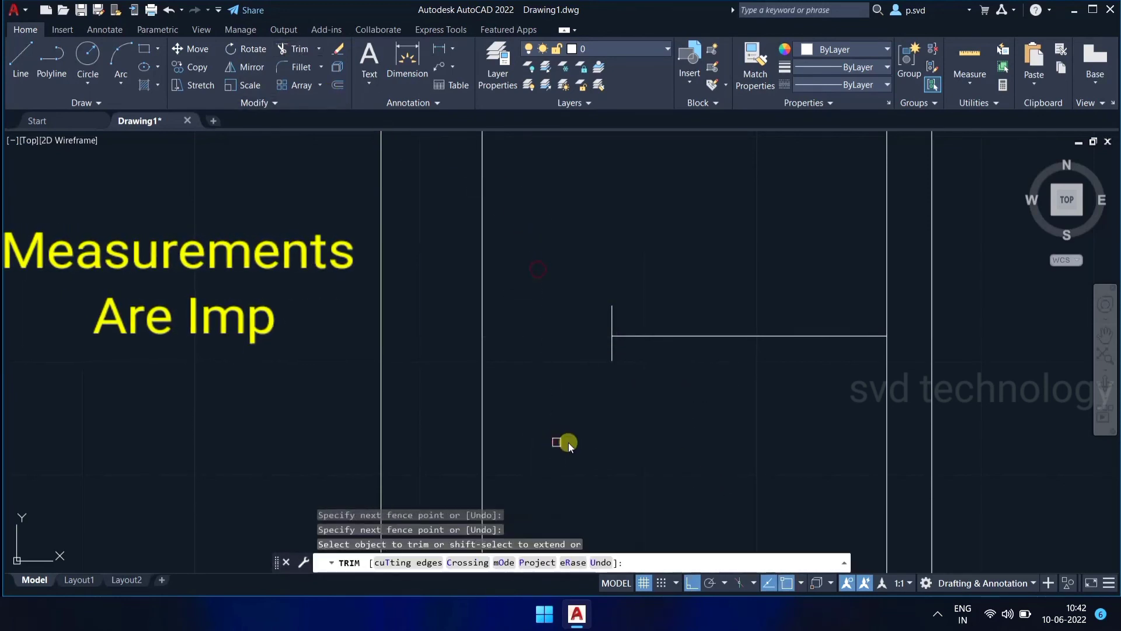
scroll(569, 443, down, 2)
middle_drag(603, 443, 836, 193)
- Offset the middle pane's left edge 6' to the right
scroll(538, 385, up, 2)
key(Escape)
text(o)
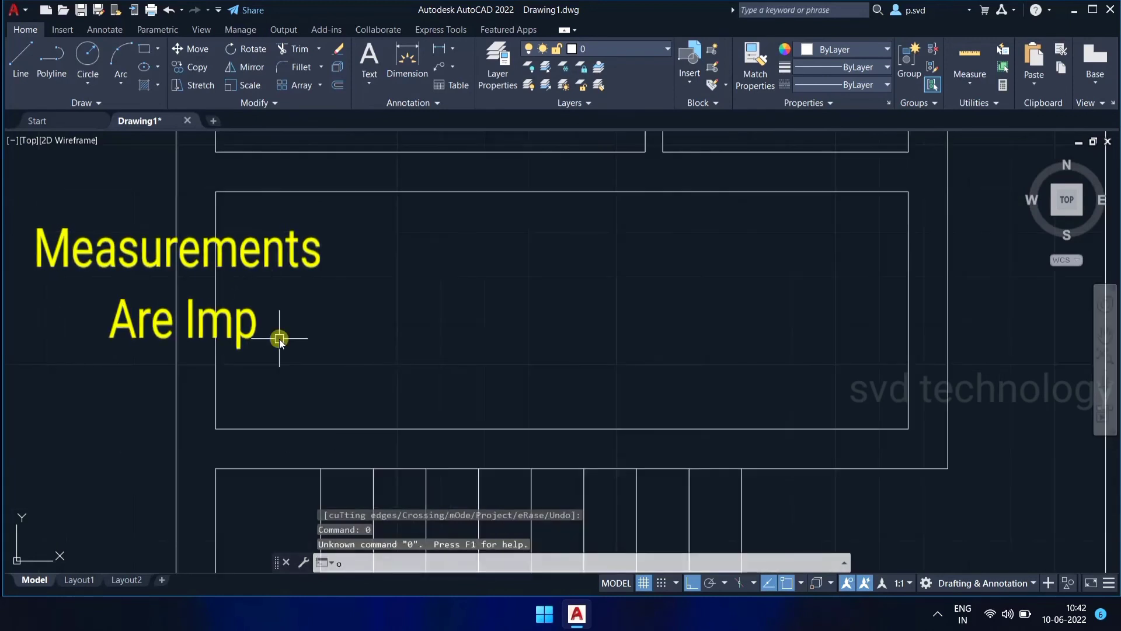
key(Return)
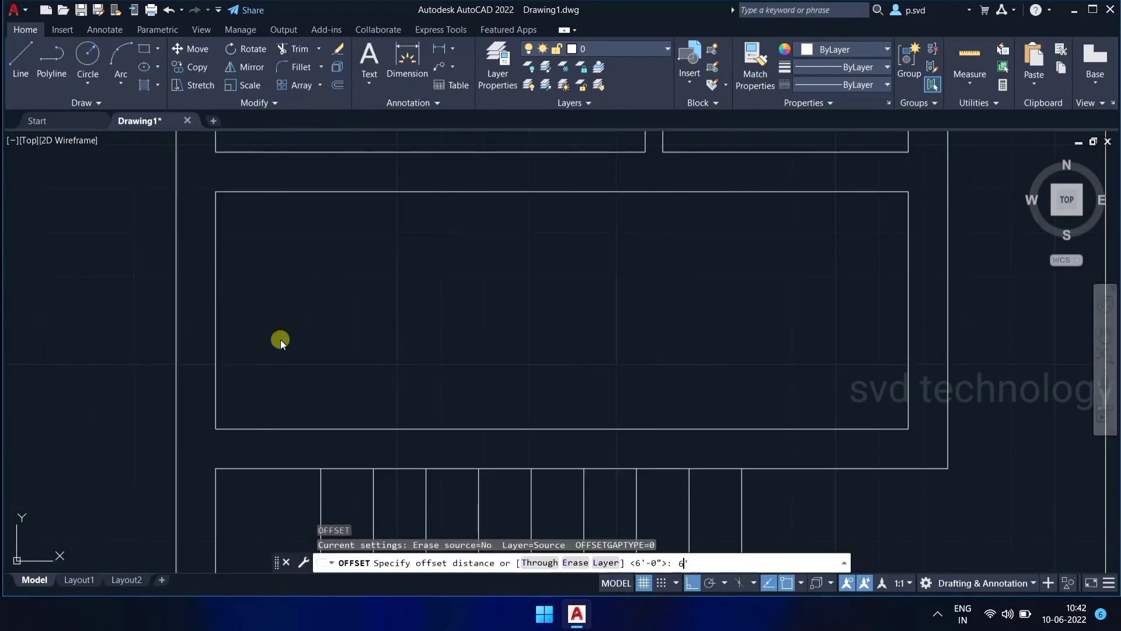
key(Return)
click(214, 332)
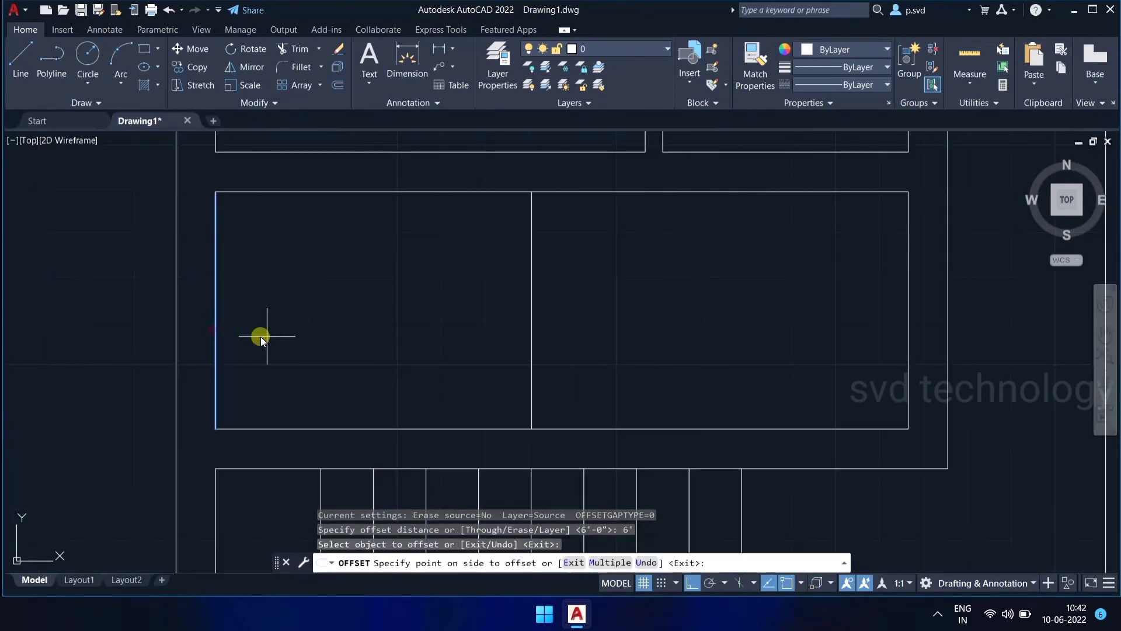
click(260, 336)
scroll(297, 332, down, 3)
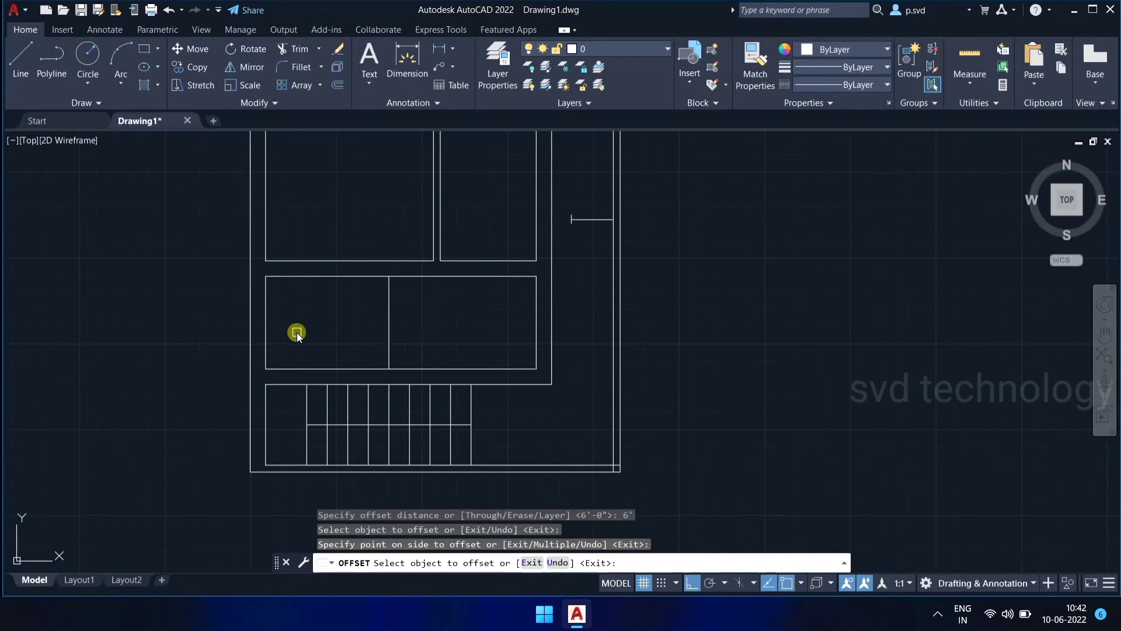
scroll(338, 332, up, 2)
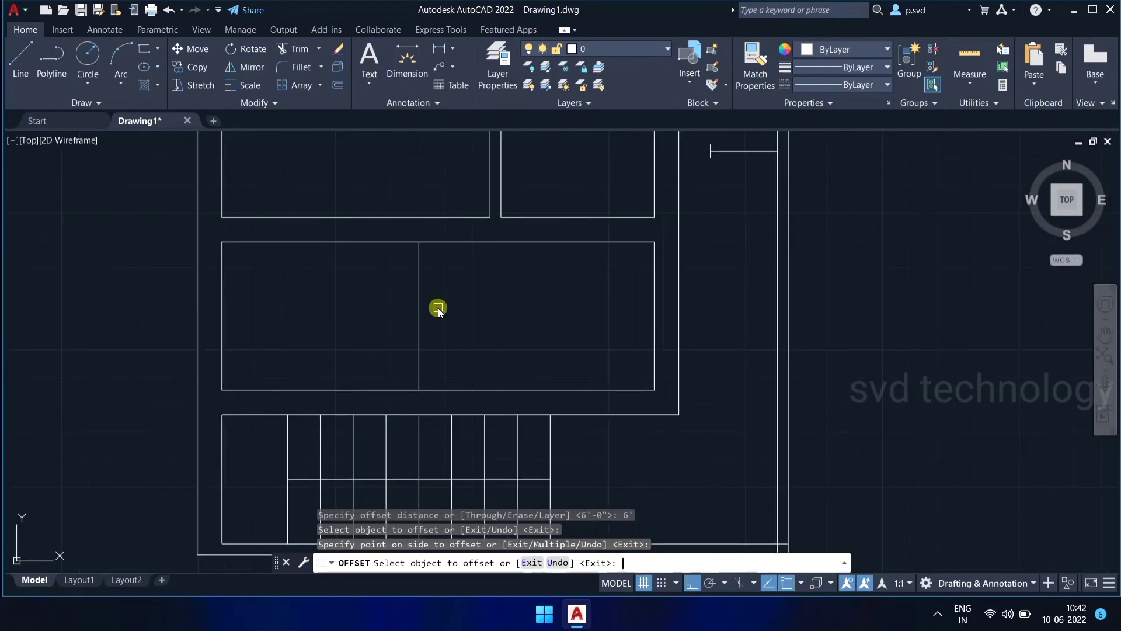
- Offset that new vertical line 9" further right
key(Return)
key(Return)
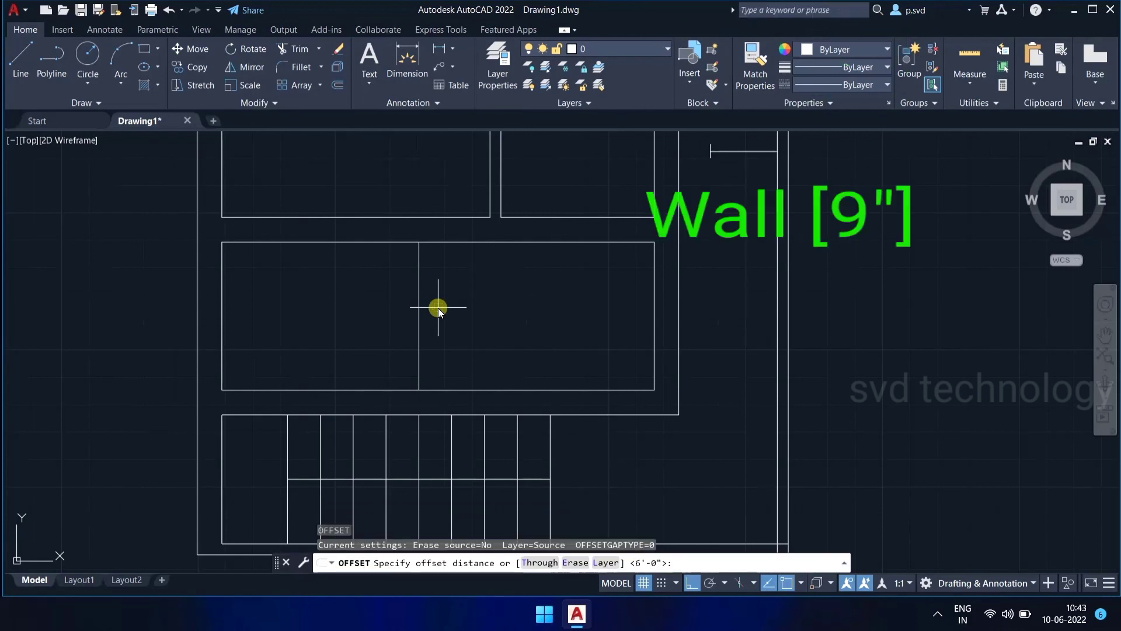
text(9")
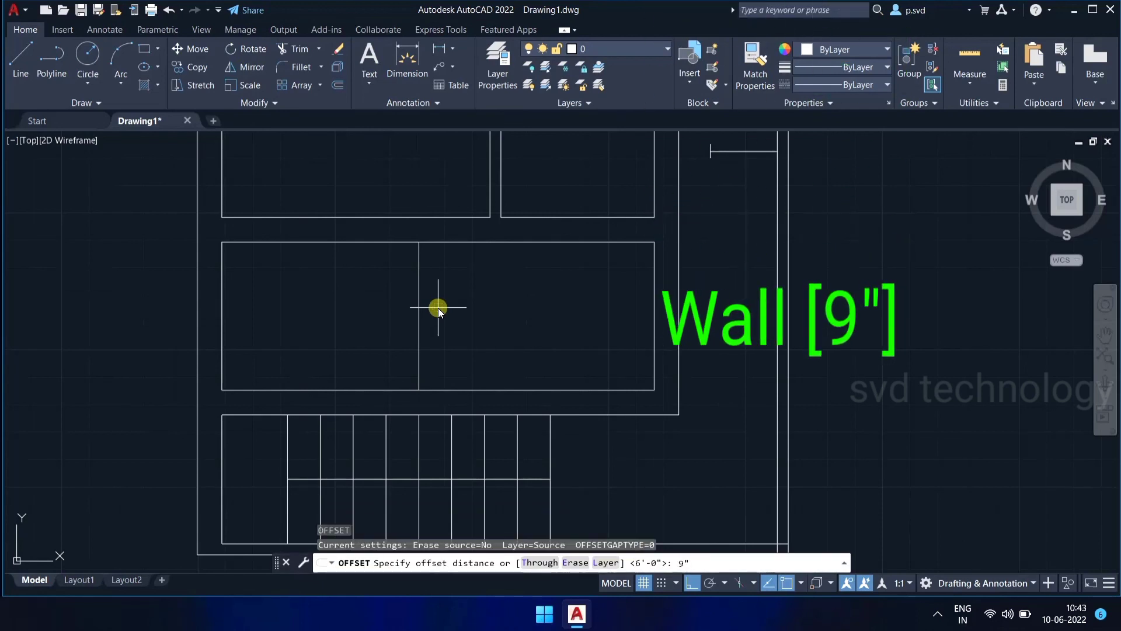
key(Return)
click(420, 326)
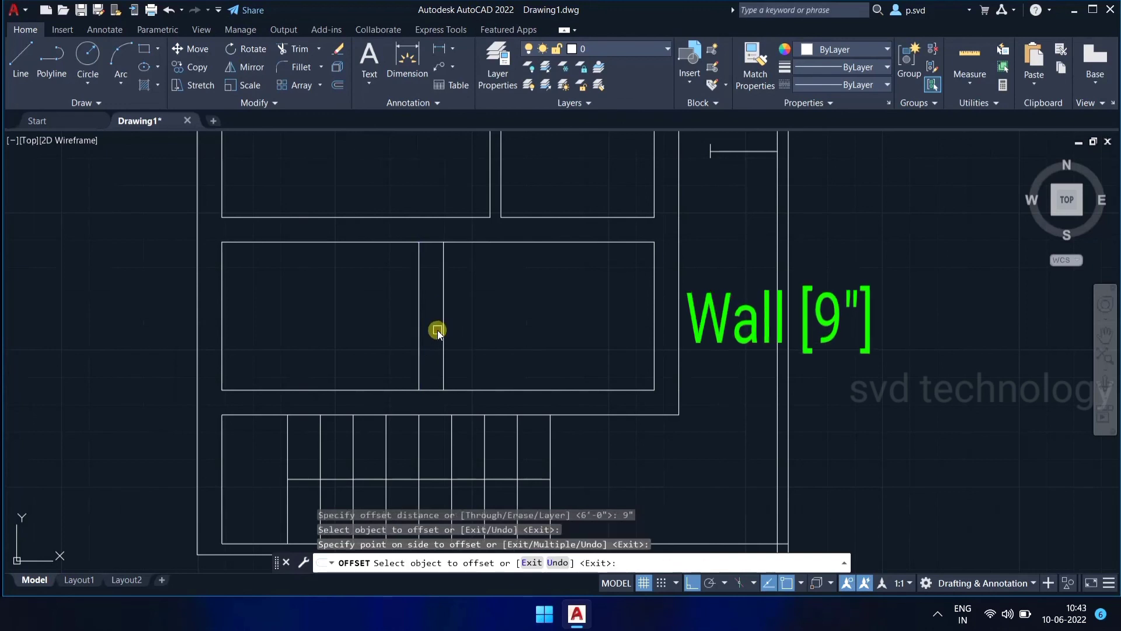
scroll(517, 324, up, 2)
key(Return)
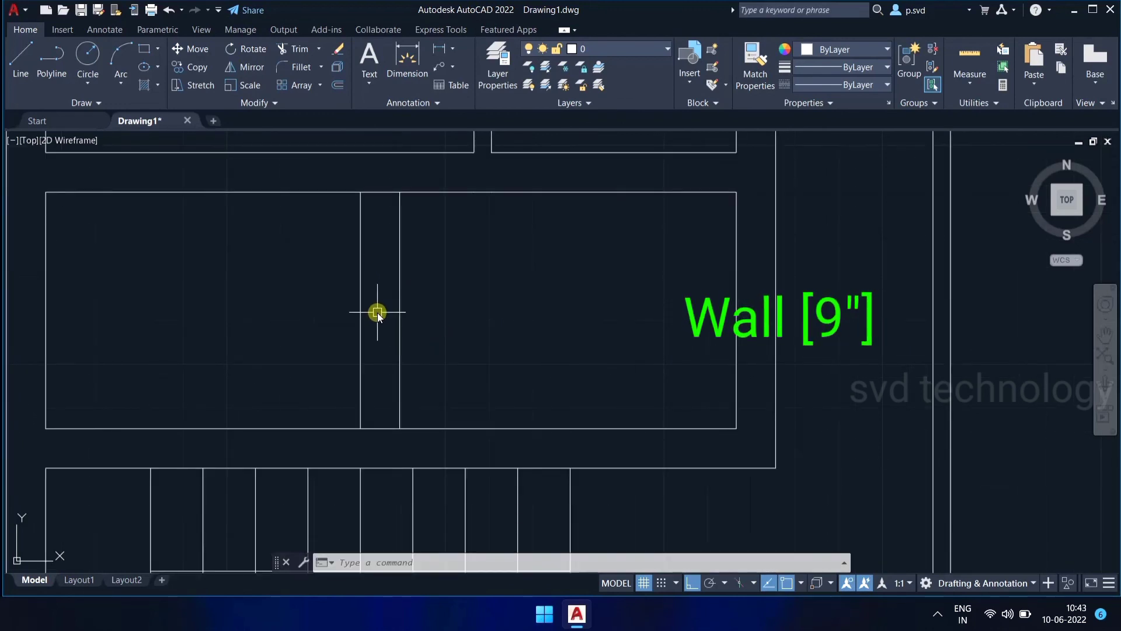
- Offset the middle pane's bottom edge 3' upward
click(338, 86)
text(3')
key(Return)
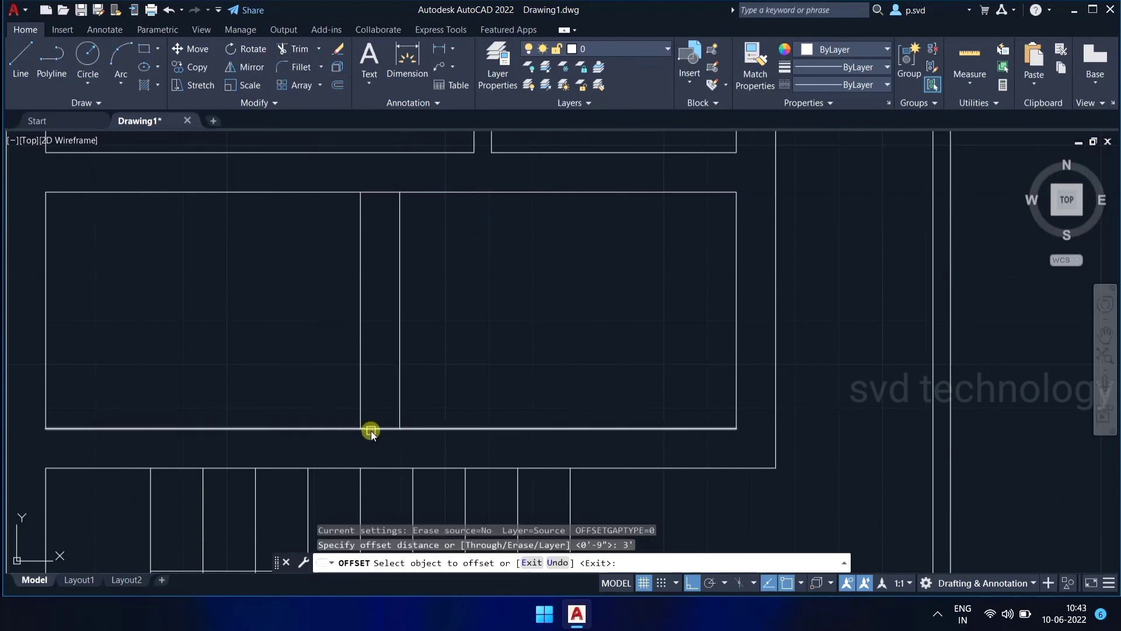
click(370, 428)
click(373, 334)
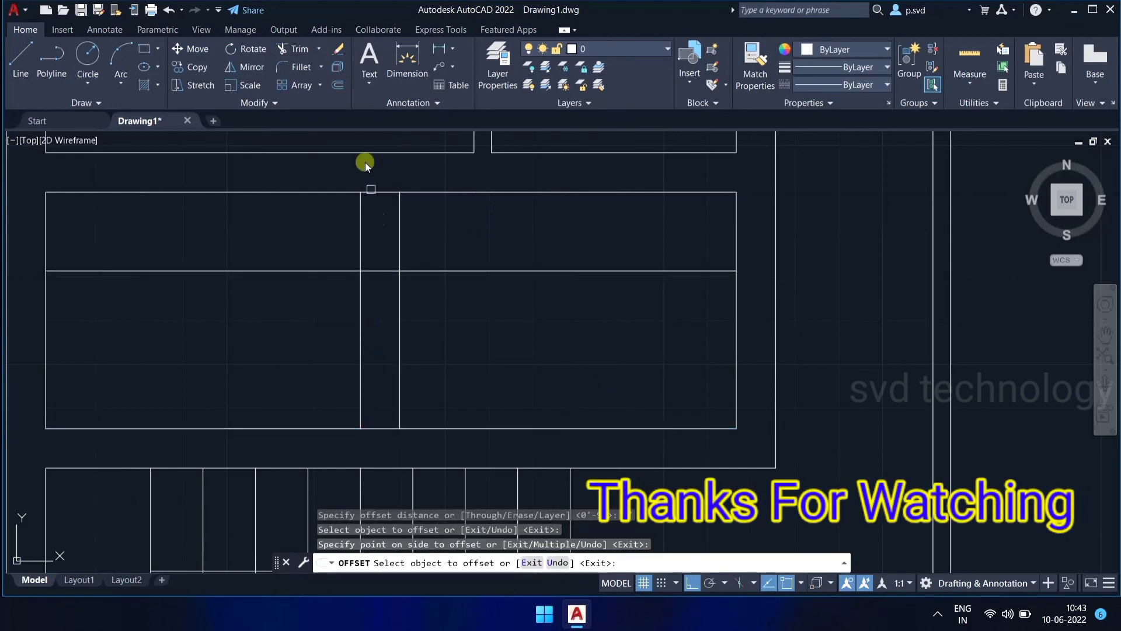
click(302, 60)
click(135, 180)
- Fence-trim the horizontal line portions outside the 9" gap in the middle pane
click(145, 338)
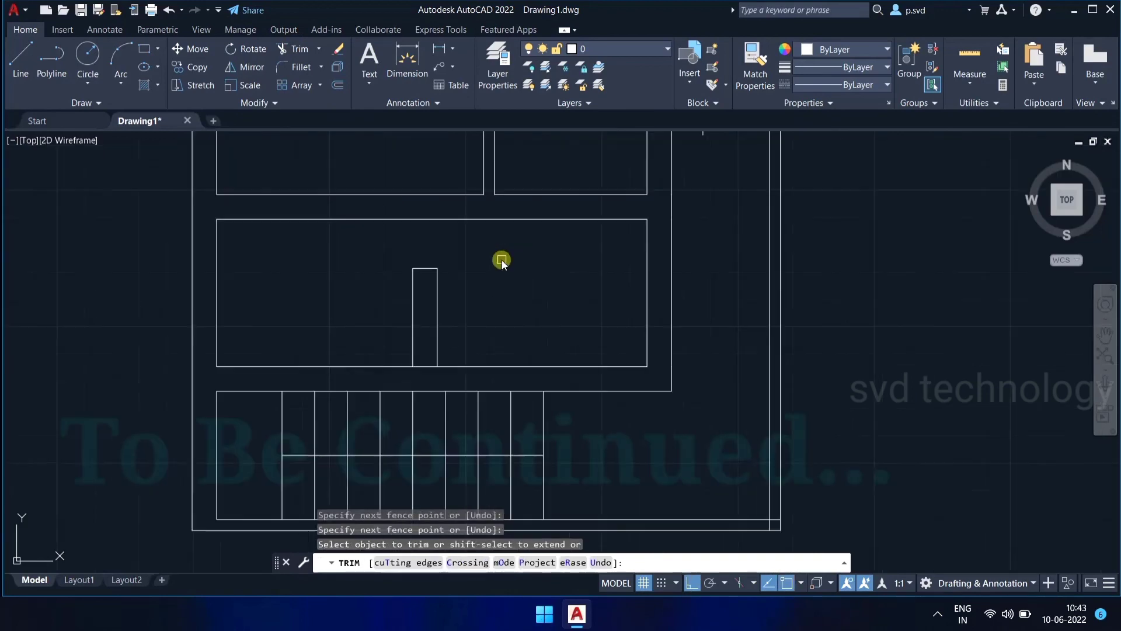
scroll(428, 366, down, 2)
scroll(514, 320, down, 2)
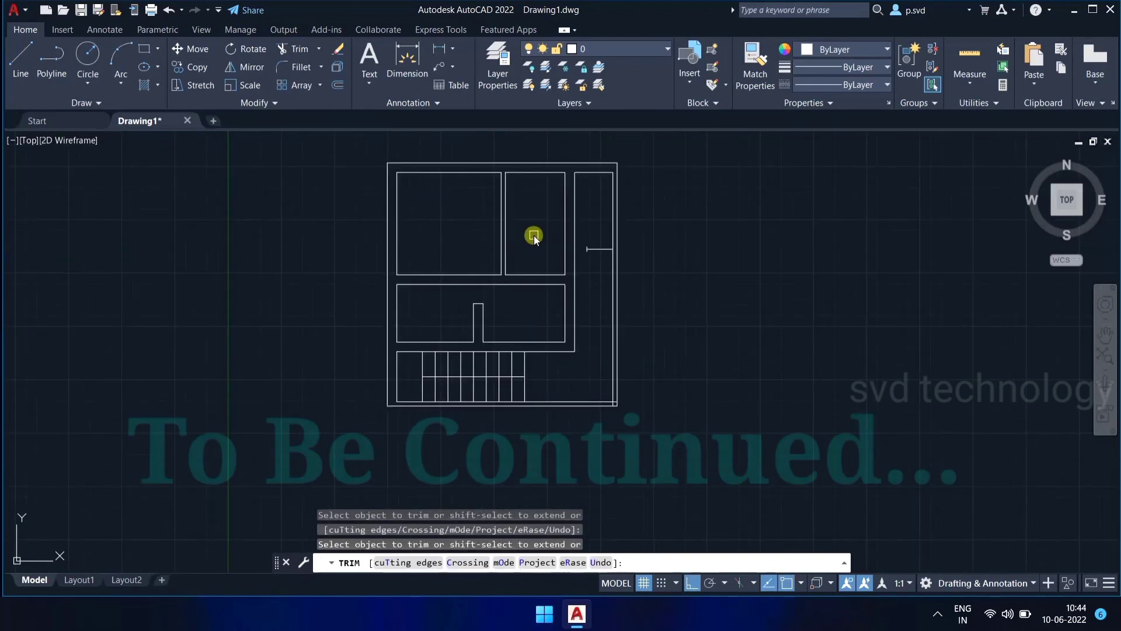